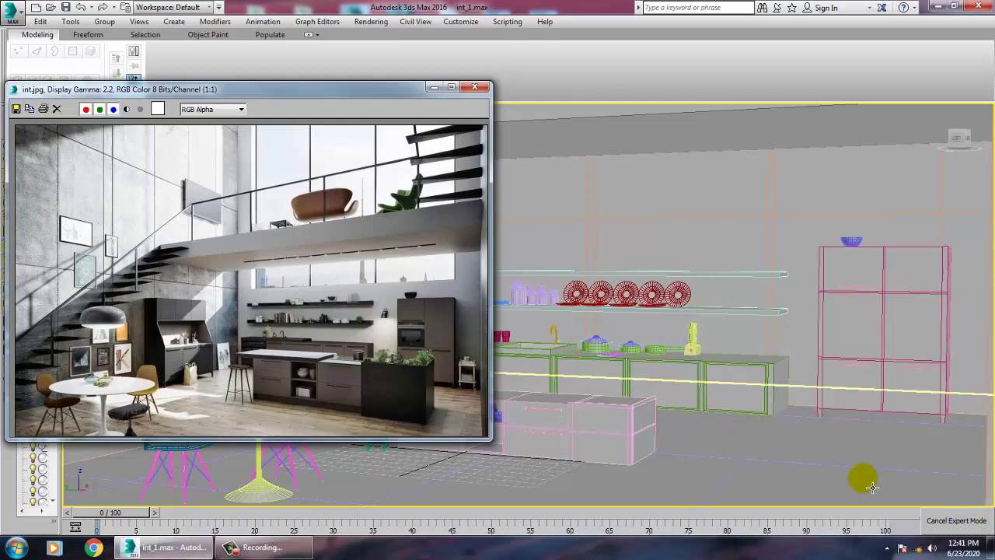
- Examine the modelled kitchen interior in the perspective view against the reference image
{"action": "middle_click_drag", "start_coordinate": [651, 417], "coordinate": [792, 389]}
{"action": "scroll", "coordinate": [740, 503], "scroll_direction": "down", "scroll_amount": 2}
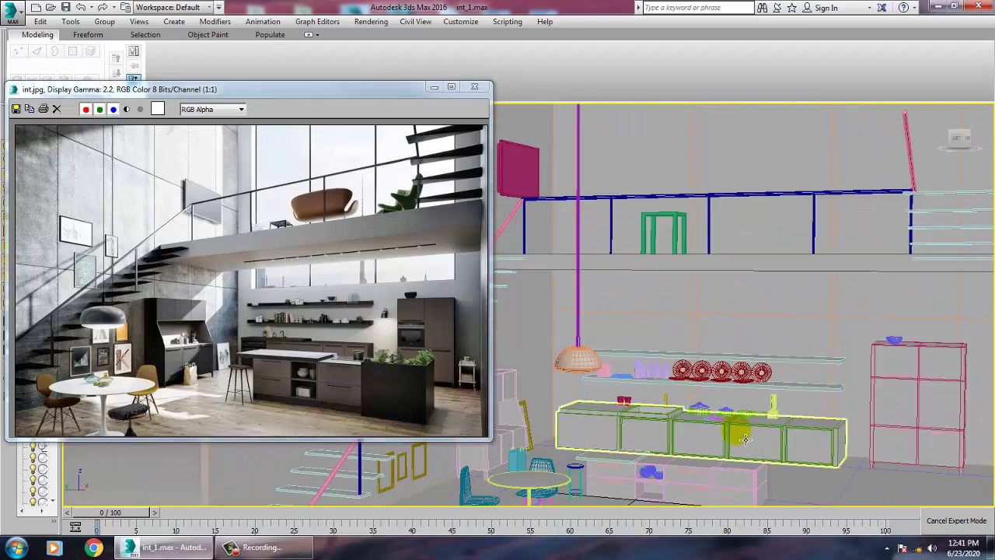
{"action": "middle_click_drag", "start_coordinate": [744, 347], "coordinate": [758, 315]}
{"action": "scroll", "coordinate": [758, 317], "scroll_direction": "down", "scroll_amount": 4}
{"action": "scroll", "coordinate": [747, 334], "scroll_direction": "up", "scroll_amount": 4}
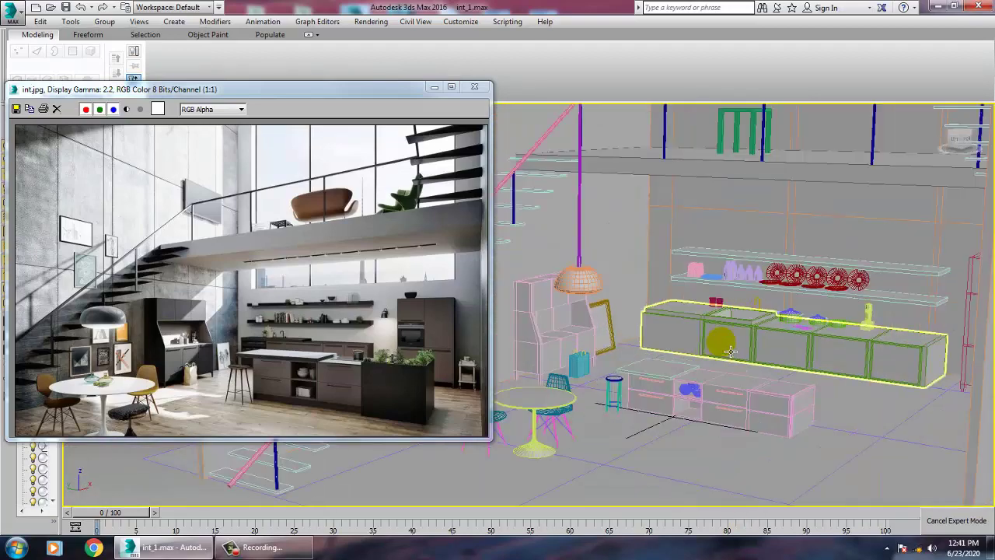
{"action": "mouse_move", "coordinate": [675, 371]}
{"action": "middle_mouse_down"}
{"action": "mouse_move", "coordinate": [764, 365]}
{"action": "mouse_move", "coordinate": [746, 350]}
{"action": "mouse_move", "coordinate": [708, 373]}
{"action": "mouse_move", "coordinate": [657, 368]}
{"action": "middle_mouse_up"}
{"action": "scroll", "coordinate": [758, 378], "scroll_direction": "down", "scroll_amount": 1}
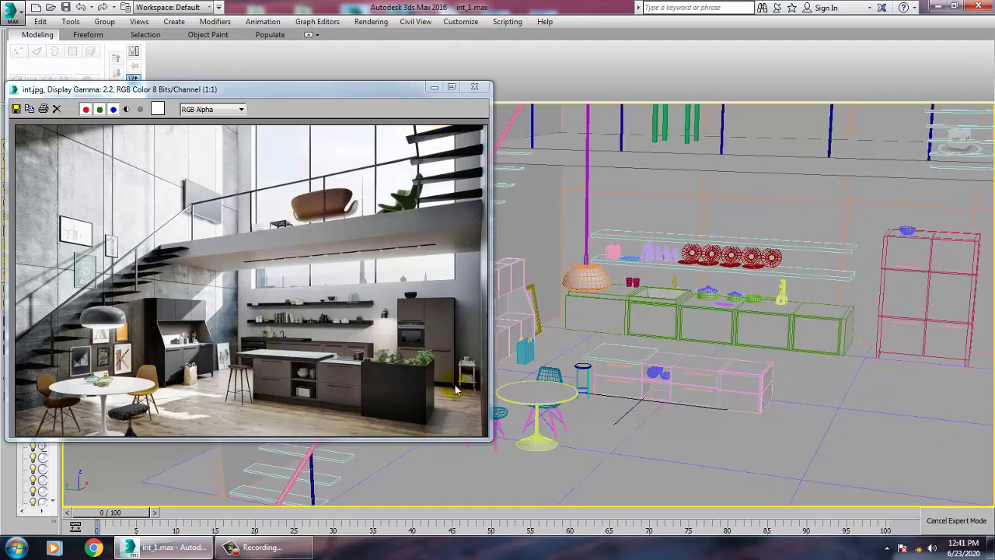
- Set the renderer to V-Ray Adv 3.30.05 and the render output size to the HDTV (video) 1920 x 1080 preset
{"action": "left_click", "coordinate": [370, 21]}
{"action": "left_click", "coordinate": [391, 77]}
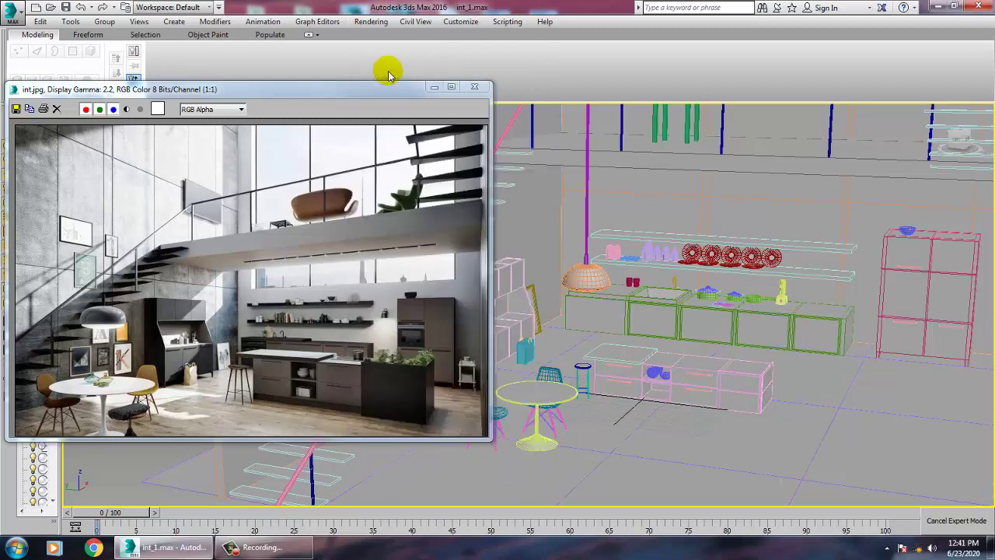
{"action": "left_click", "coordinate": [622, 99]}
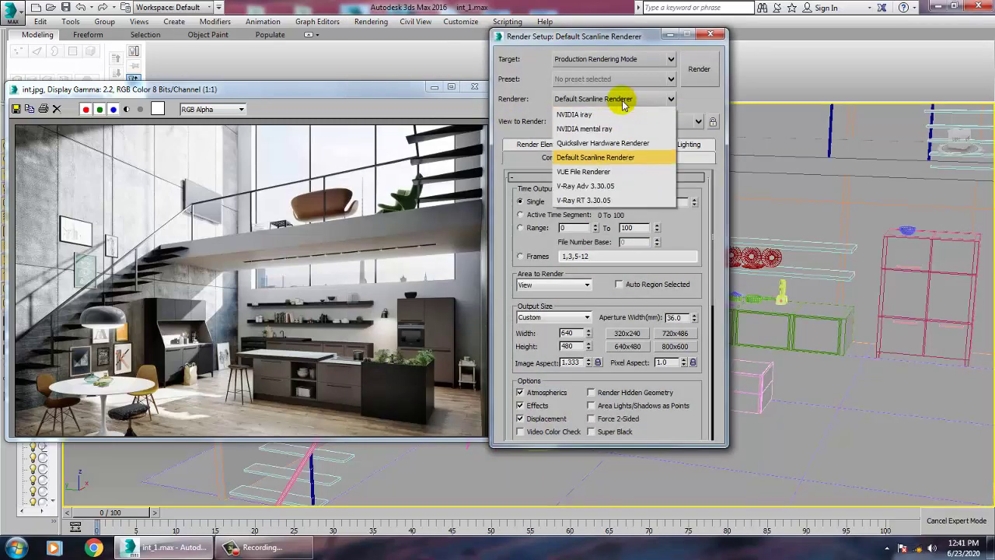
{"action": "left_click", "coordinate": [589, 186]}
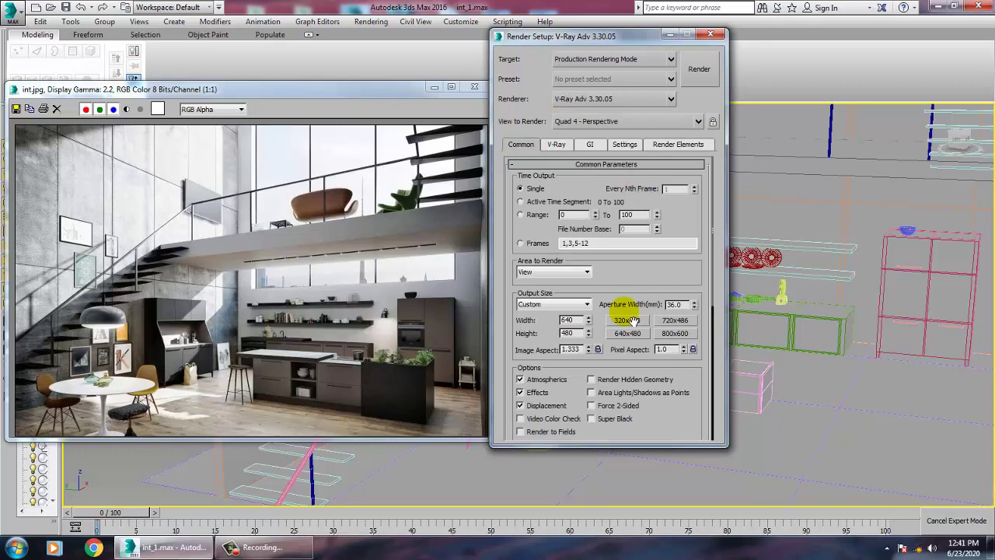
{"action": "left_click", "coordinate": [553, 304]}
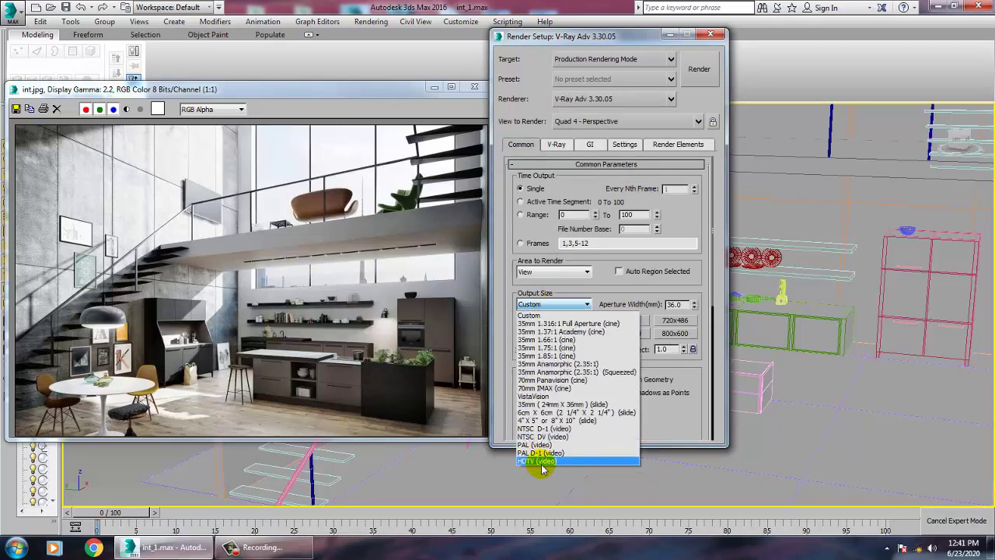
{"action": "left_click", "coordinate": [543, 461]}
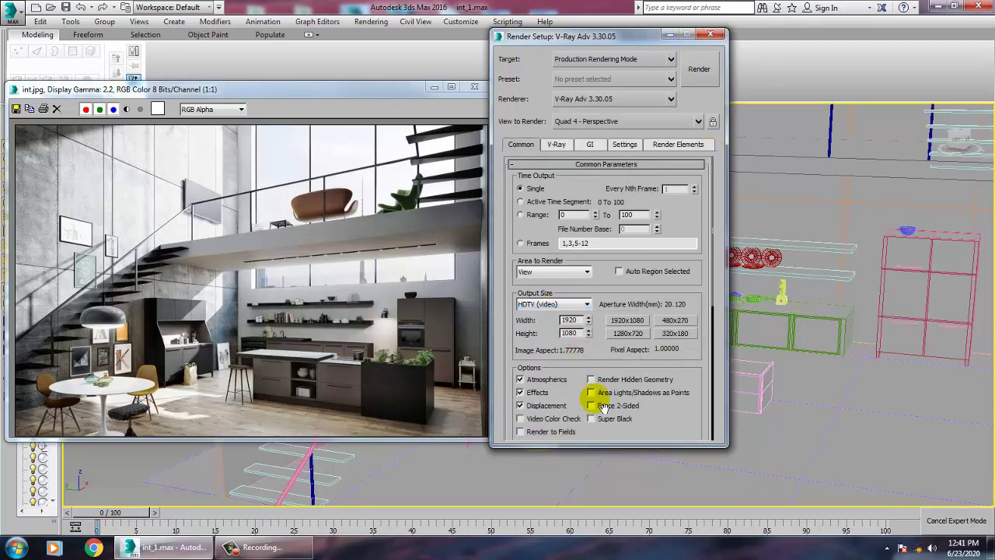
{"action": "left_click", "coordinate": [707, 36]}
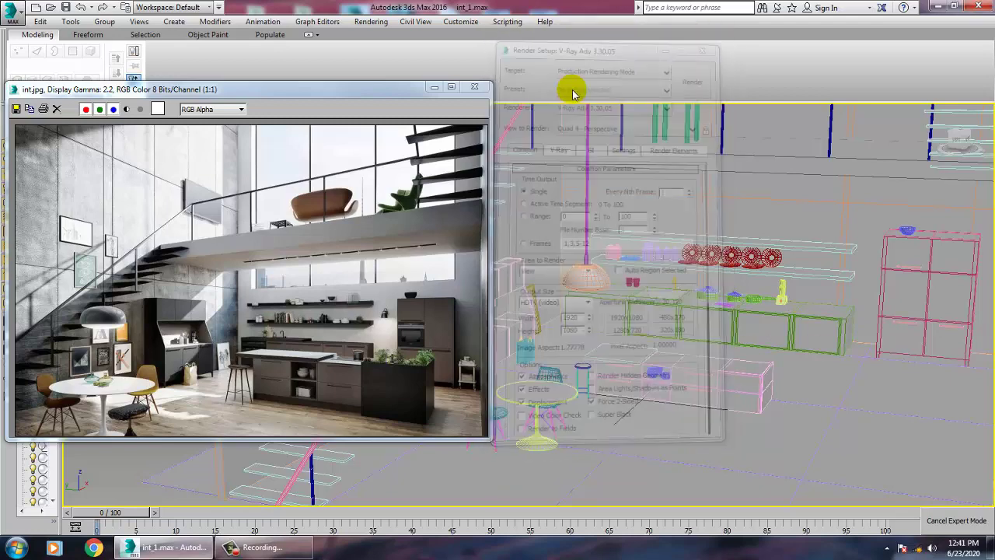
- Minimize the reference image and frame the staircase, mezzanine and kitchen within the safe frame of the perspective view
{"action": "left_click", "coordinate": [432, 87]}
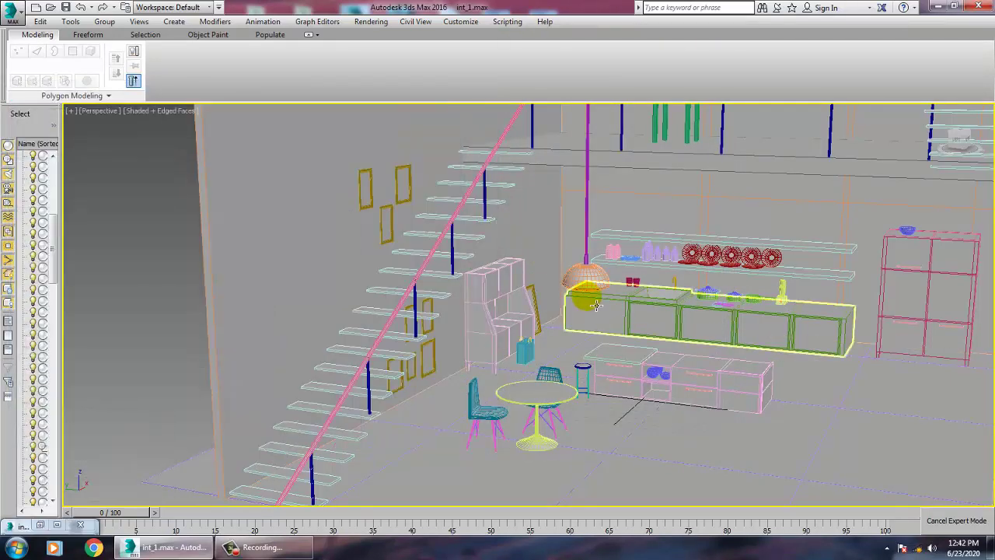
{"action": "middle_click_drag", "start_coordinate": [719, 342], "coordinate": [682, 358], "text": "alt"}
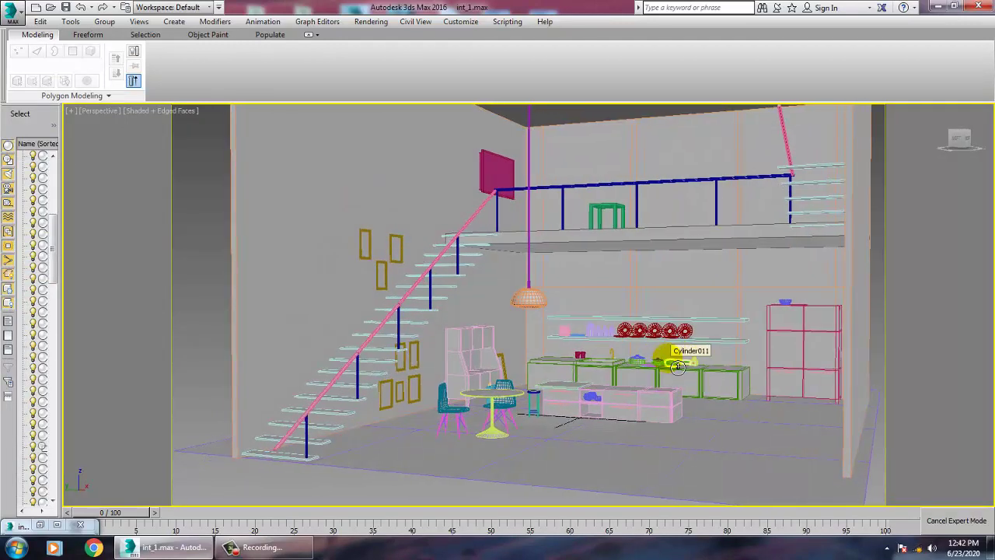
{"action": "scroll", "coordinate": [678, 367], "scroll_direction": "up", "scroll_amount": 4}
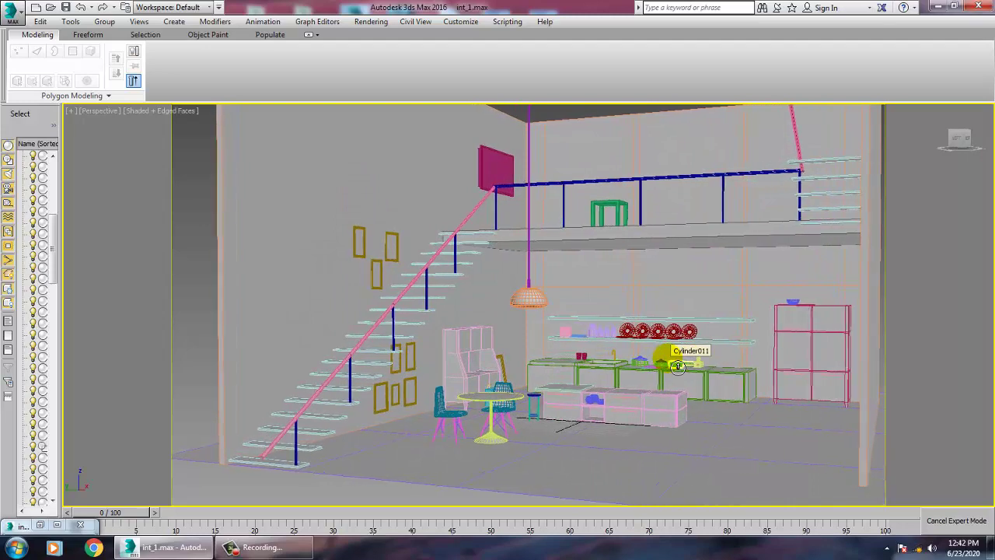
{"action": "scroll", "coordinate": [678, 367], "scroll_direction": "up", "scroll_amount": 4}
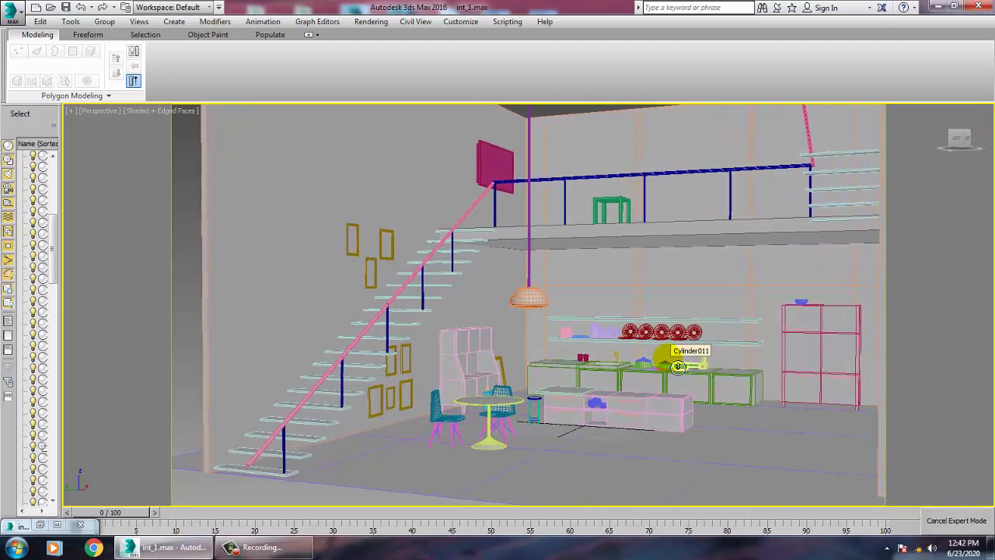
{"action": "key", "text": "Up"}
{"action": "key", "text": "Right"}
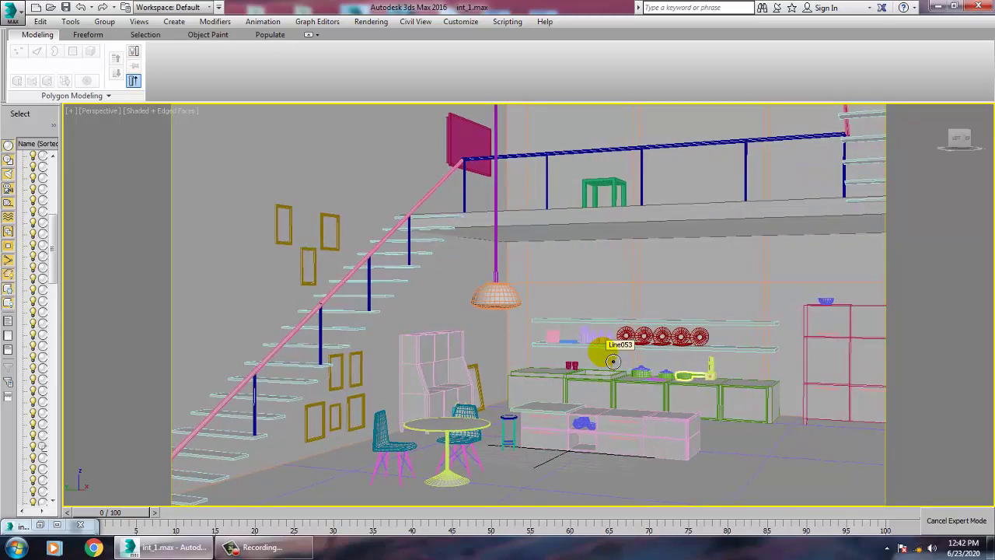
- Fine-tune the height and direction of the interior view to match the reference, and create a physical camera from it
{"action": "key", "text": "shift+Down"}
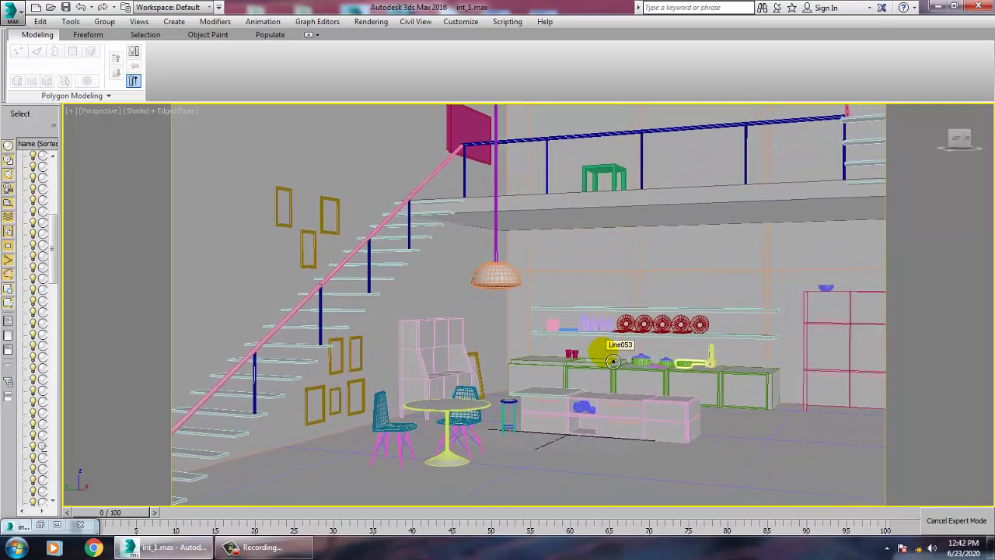
{"action": "key", "text": "shift+Down"}
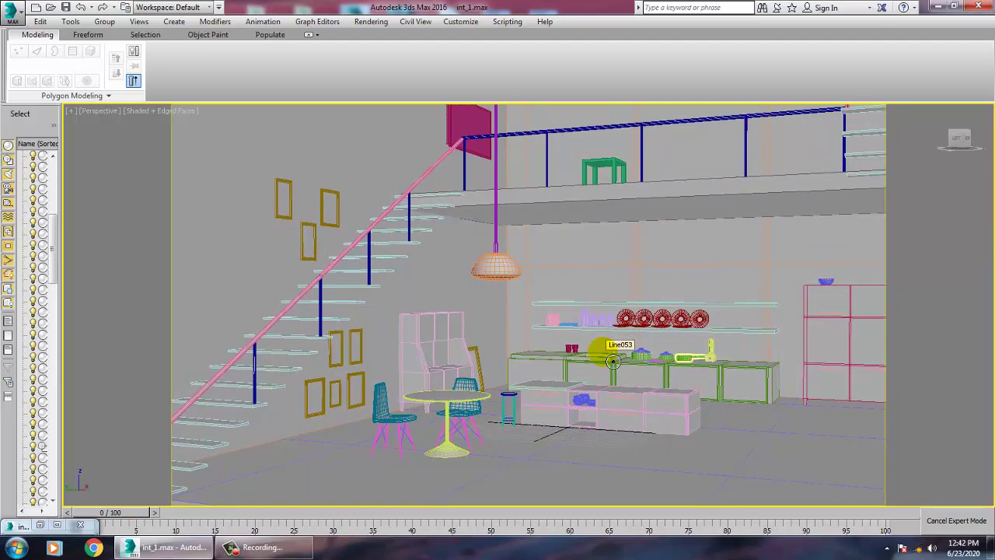
{"action": "key", "text": "shift+Up"}
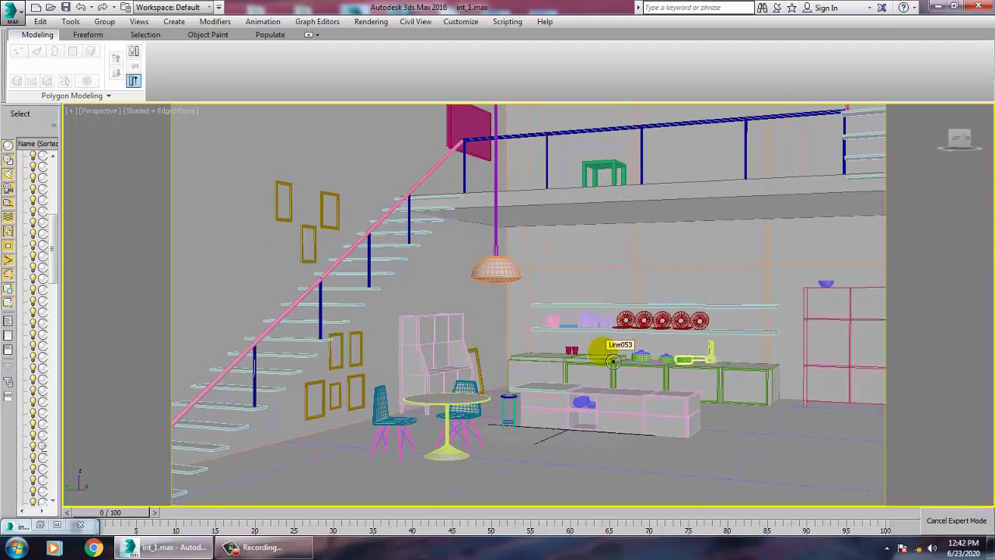
{"action": "key", "text": "Right"}
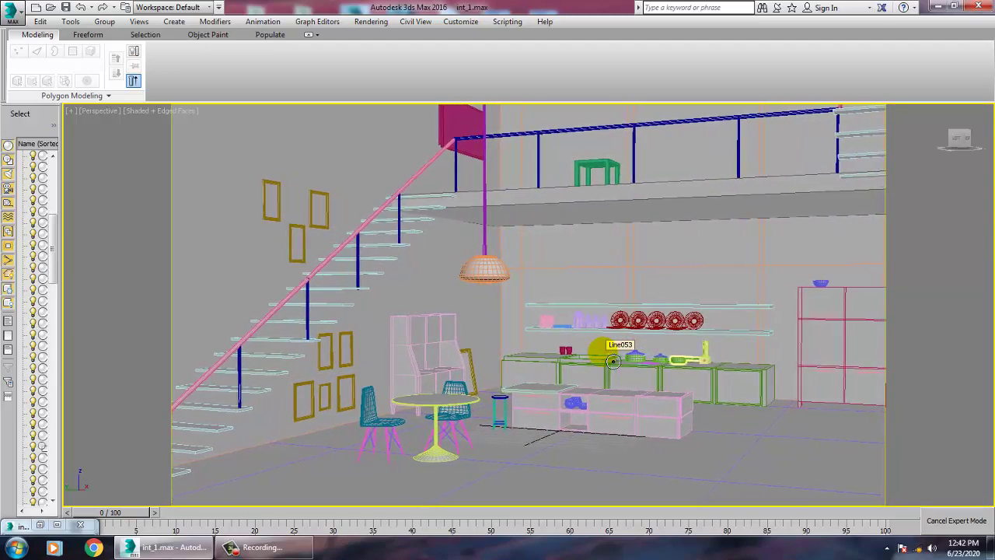
{"action": "key", "text": "Right"}
{"action": "key", "text": "Right"}
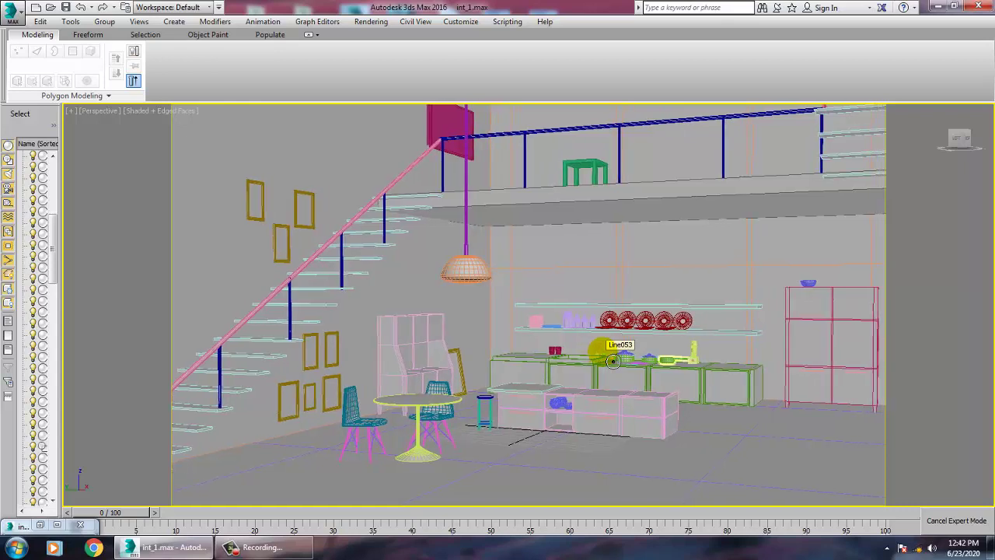
{"action": "key", "text": "Up"}
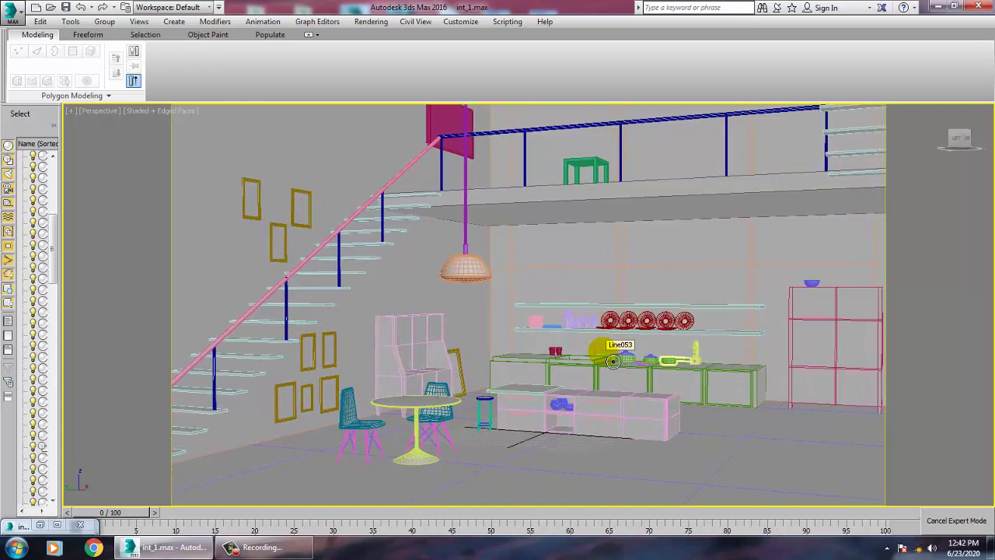
{"action": "key", "text": "Left"}
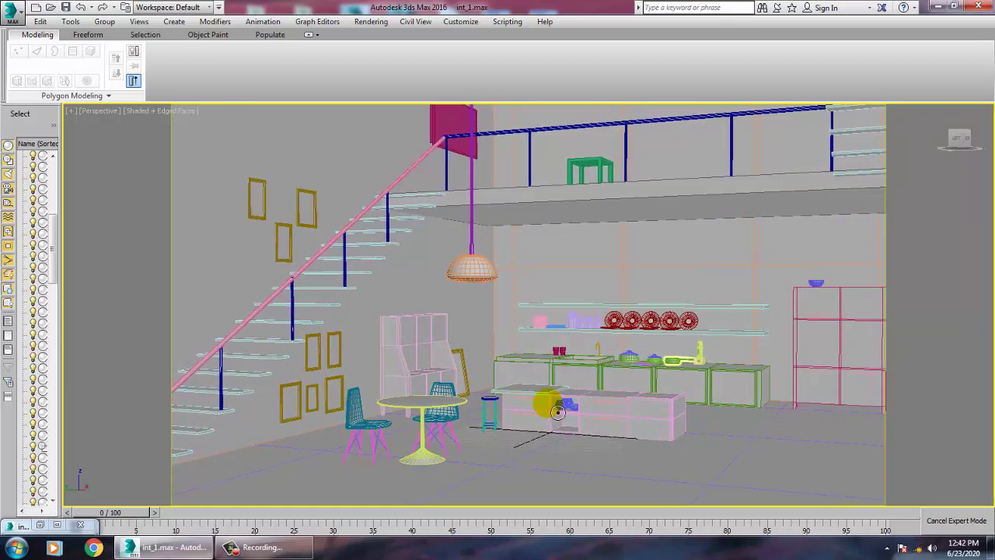
{"action": "left_click", "coordinate": [557, 412]}
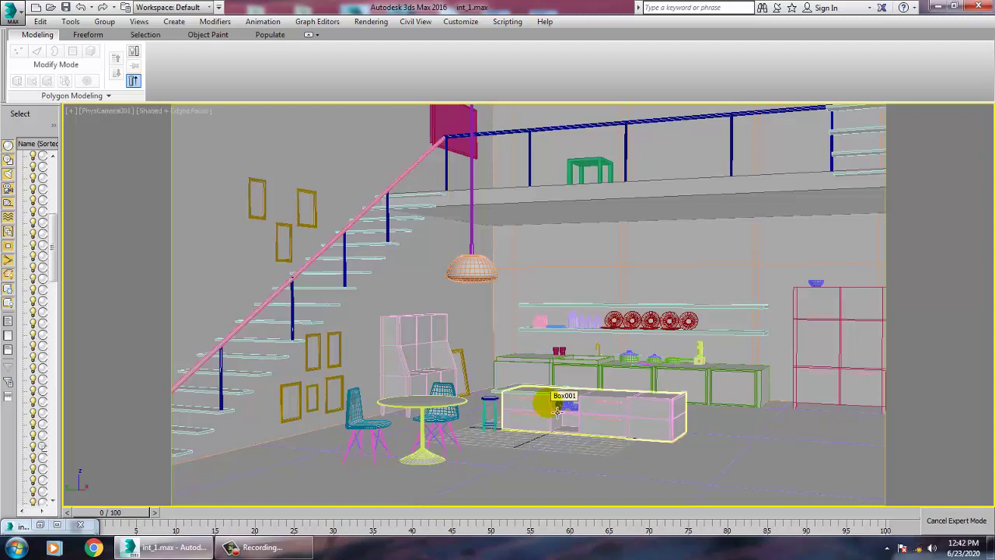
- Return from the camera to the perspective view and select the room's floor
{"action": "key", "text": "p"}
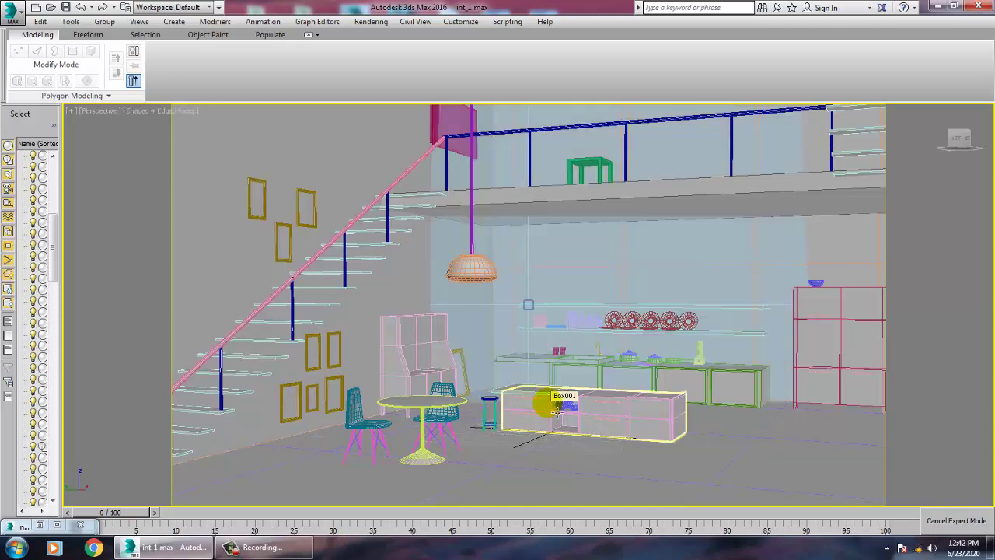
{"action": "middle_click_drag", "start_coordinate": [702, 317], "coordinate": [645, 275]}
{"action": "scroll", "coordinate": [619, 342], "scroll_direction": "down", "scroll_amount": 5}
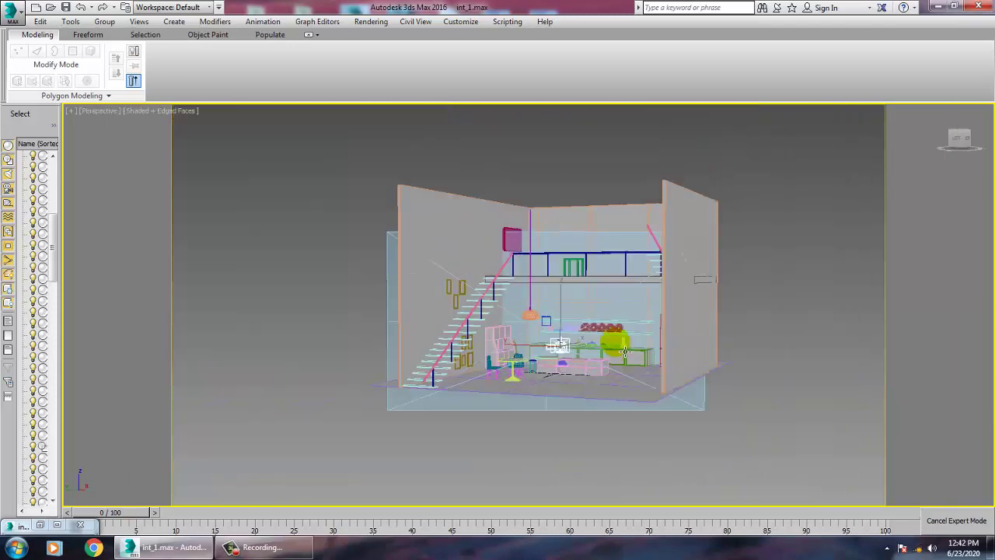
{"action": "middle_click_drag", "start_coordinate": [617, 344], "coordinate": [586, 313], "text": "alt"}
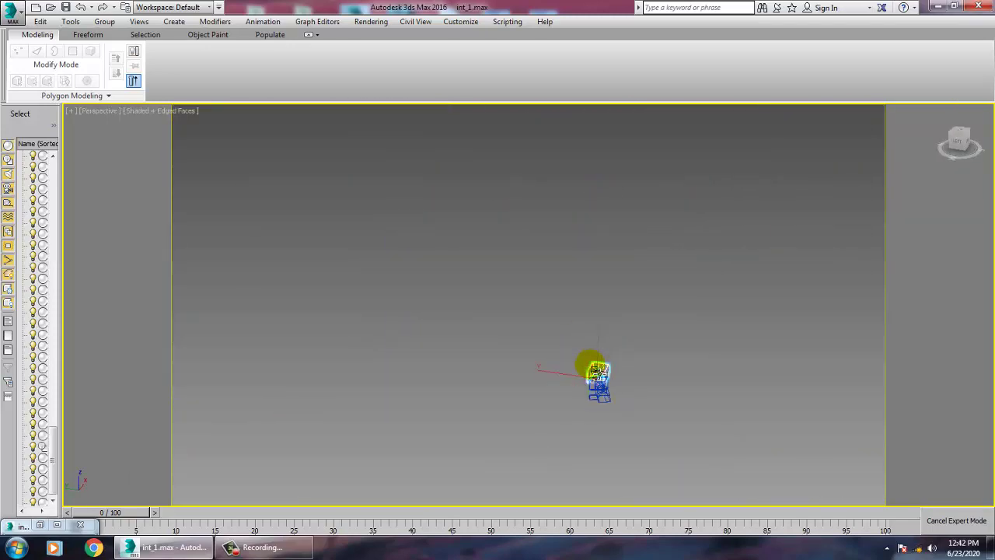
{"action": "scroll", "coordinate": [568, 360], "scroll_direction": "up", "scroll_amount": 10}
{"action": "left_click", "coordinate": [621, 319]}
{"action": "scroll", "coordinate": [627, 325], "scroll_direction": "down", "scroll_amount": 4}
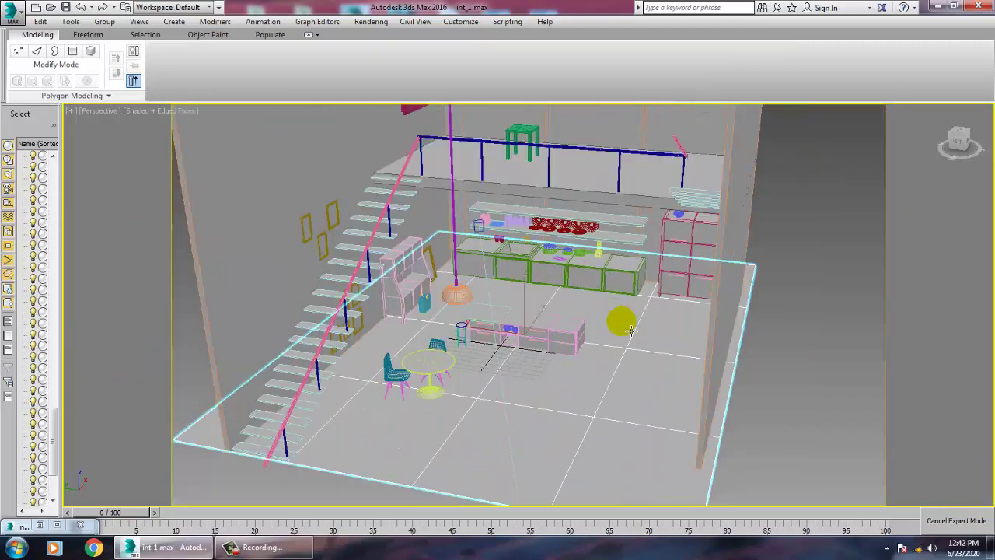
{"action": "middle_click_drag", "start_coordinate": [631, 328], "coordinate": [621, 309], "text": "alt"}
{"action": "scroll", "coordinate": [634, 331], "scroll_direction": "up", "scroll_amount": 1}
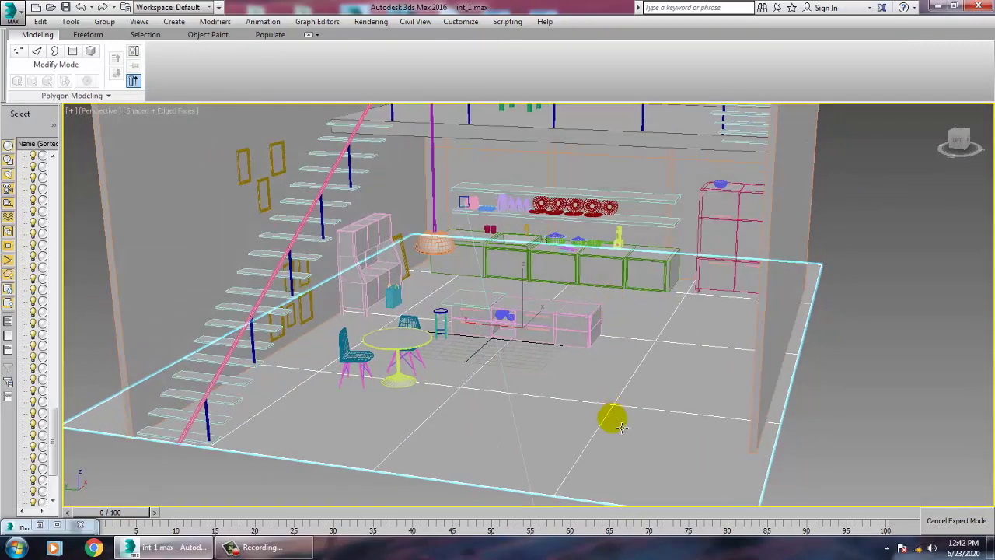
- Switch the material editor to Slate mode and add a new VRayMtl material to the node view
{"action": "key", "text": "m"}
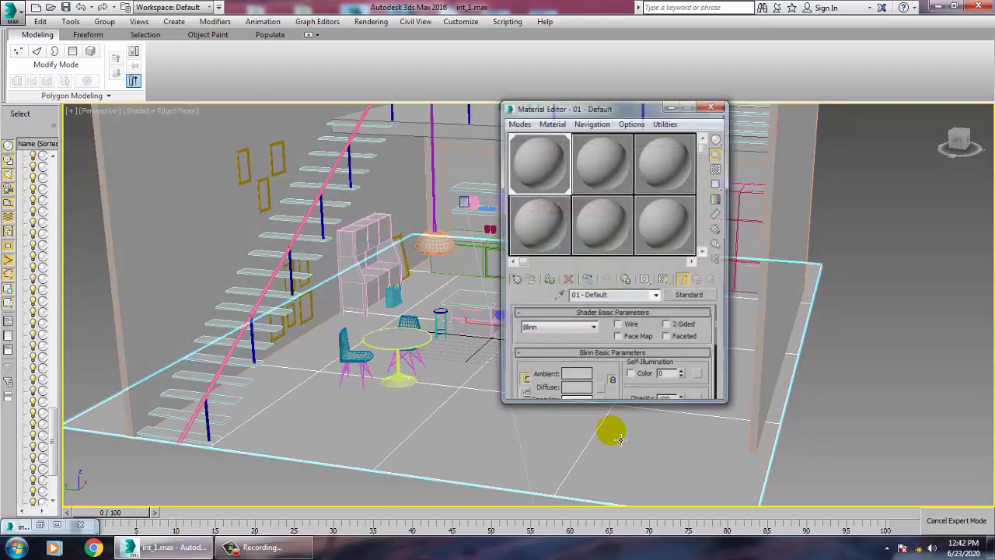
{"action": "left_click", "coordinate": [518, 123]}
{"action": "left_click", "coordinate": [534, 159]}
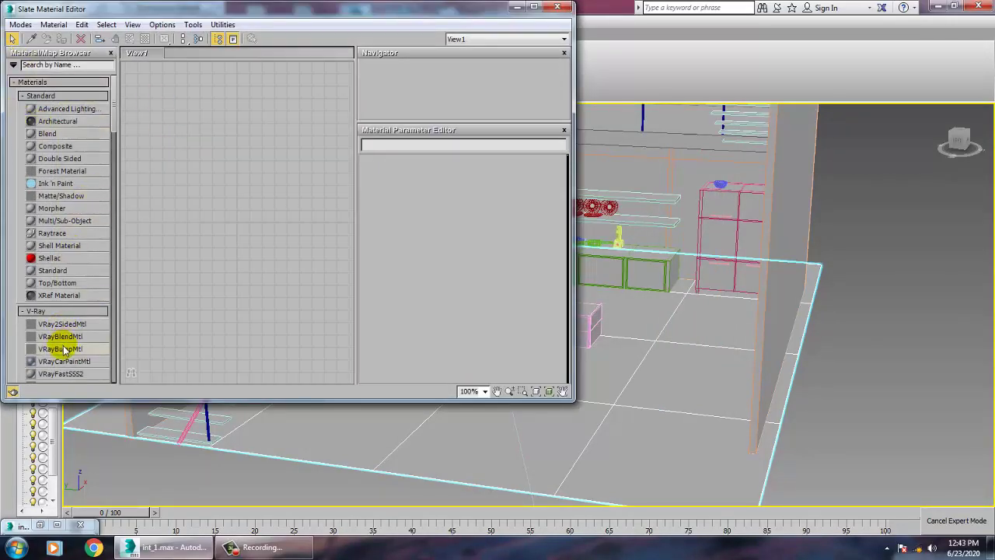
{"action": "scroll", "coordinate": [113, 132], "scroll_direction": "down", "scroll_amount": 5}
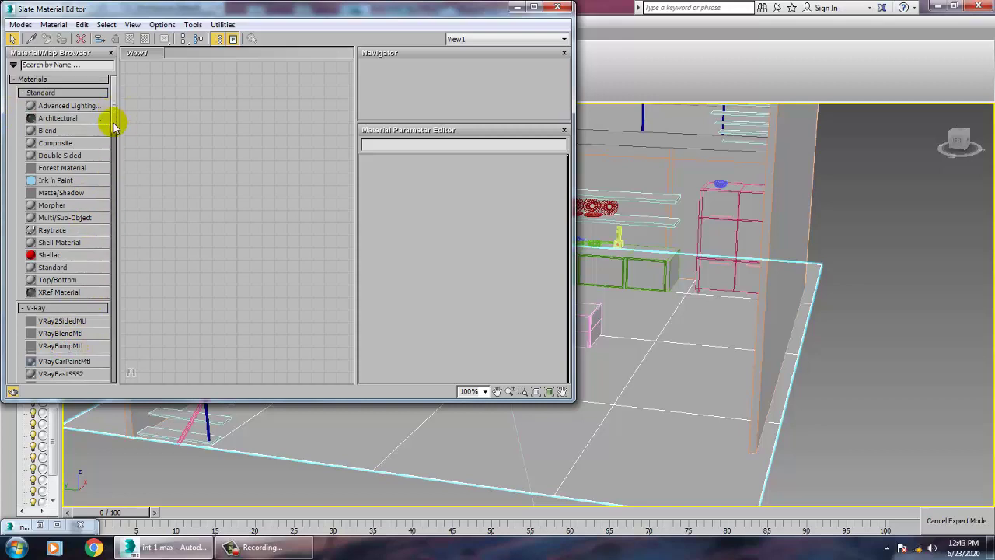
{"action": "left_click_drag", "start_coordinate": [43, 266], "coordinate": [143, 124]}
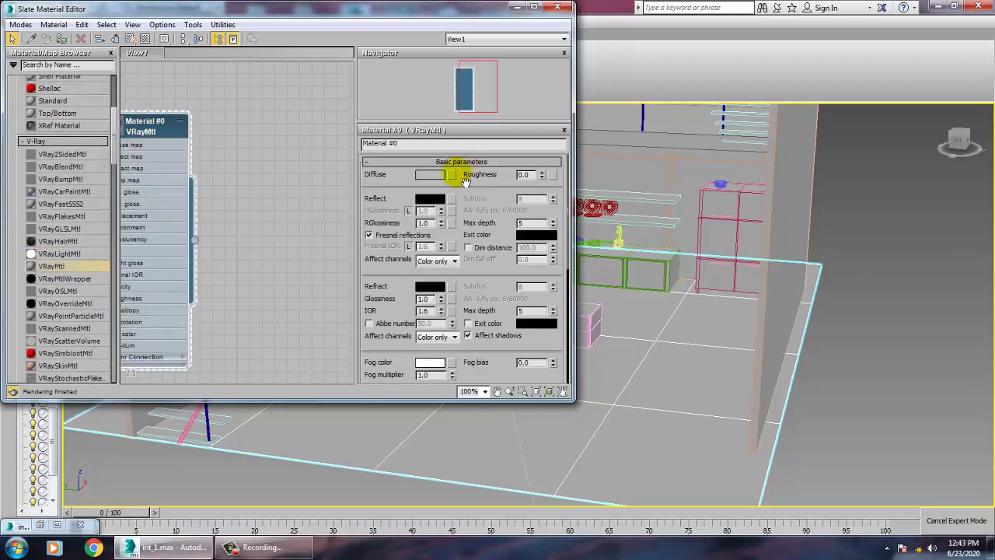
- Start a bitmap for the new material's diffuse map and open the desktop folder June int
{"action": "left_click", "coordinate": [451, 174]}
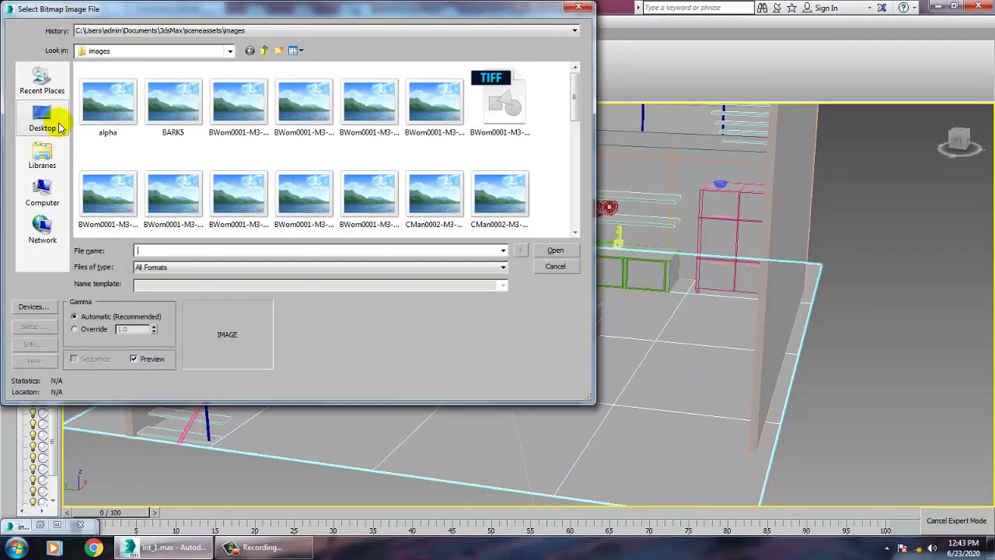
{"action": "left_click", "coordinate": [48, 123]}
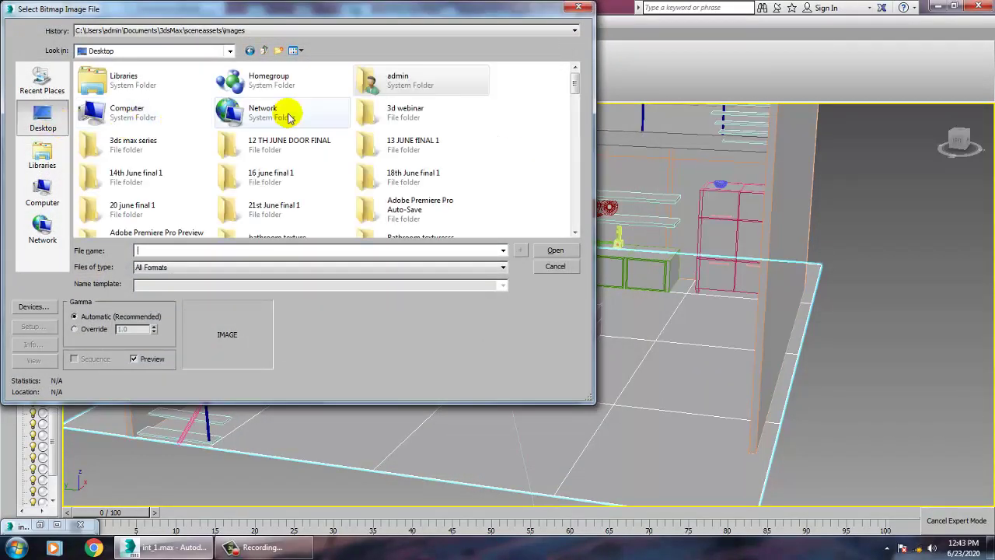
{"action": "scroll", "coordinate": [284, 108], "scroll_direction": "down", "scroll_amount": 5}
{"action": "left_click", "coordinate": [152, 89]}
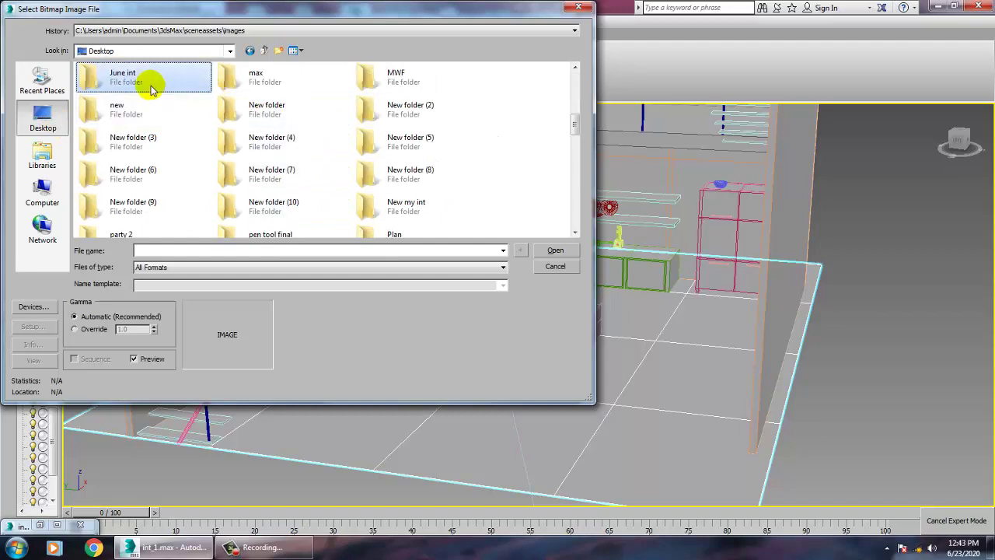
{"action": "double_click", "coordinate": [152, 90]}
- Preview the images in the June int folder and load the hardwood-floor-texture image as the diffuse map
{"action": "left_click", "coordinate": [99, 100]}
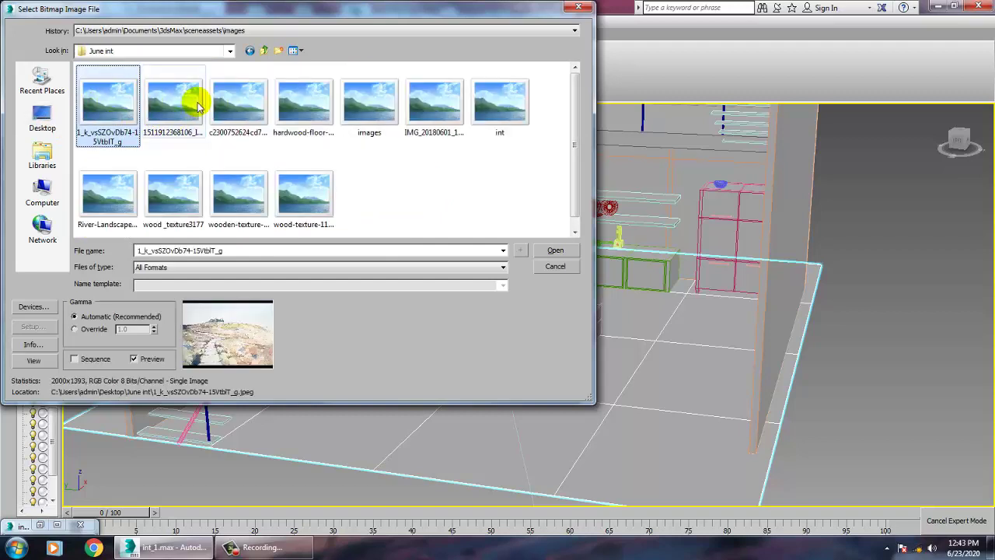
{"action": "left_click", "coordinate": [187, 101]}
{"action": "left_click", "coordinate": [304, 204]}
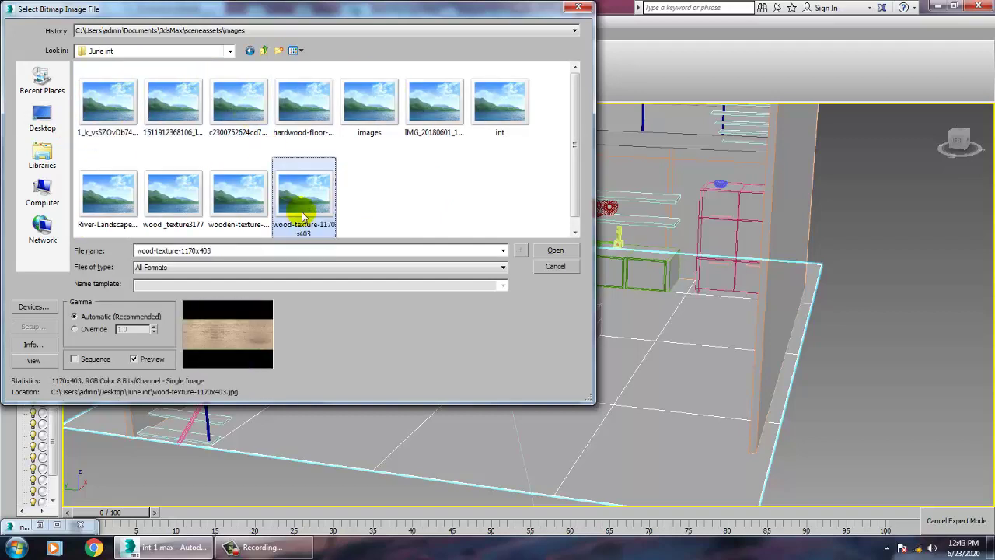
{"action": "left_click", "coordinate": [240, 198]}
{"action": "left_click", "coordinate": [181, 221]}
{"action": "left_click", "coordinate": [116, 198]}
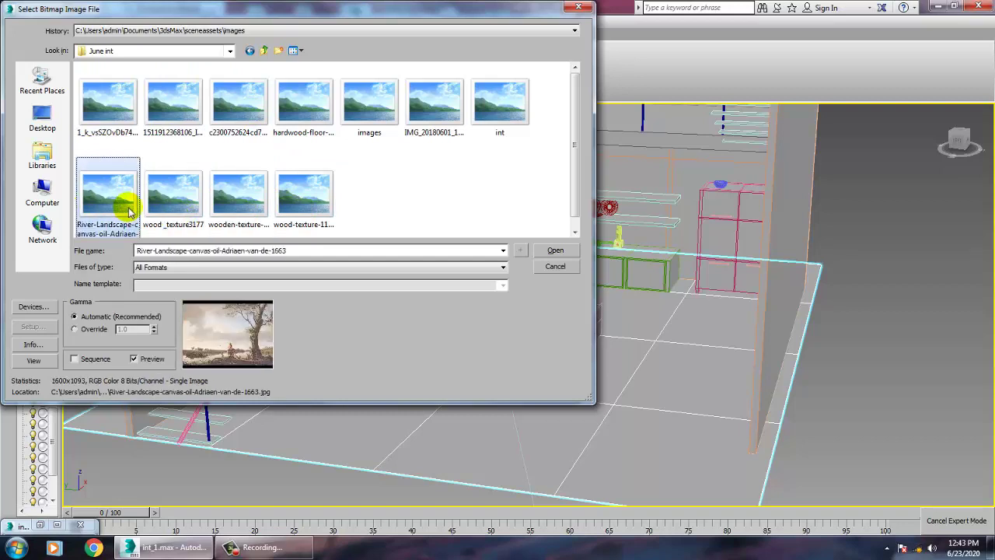
{"action": "left_click", "coordinate": [172, 199]}
{"action": "left_click", "coordinate": [500, 98]}
{"action": "left_click", "coordinate": [438, 104]}
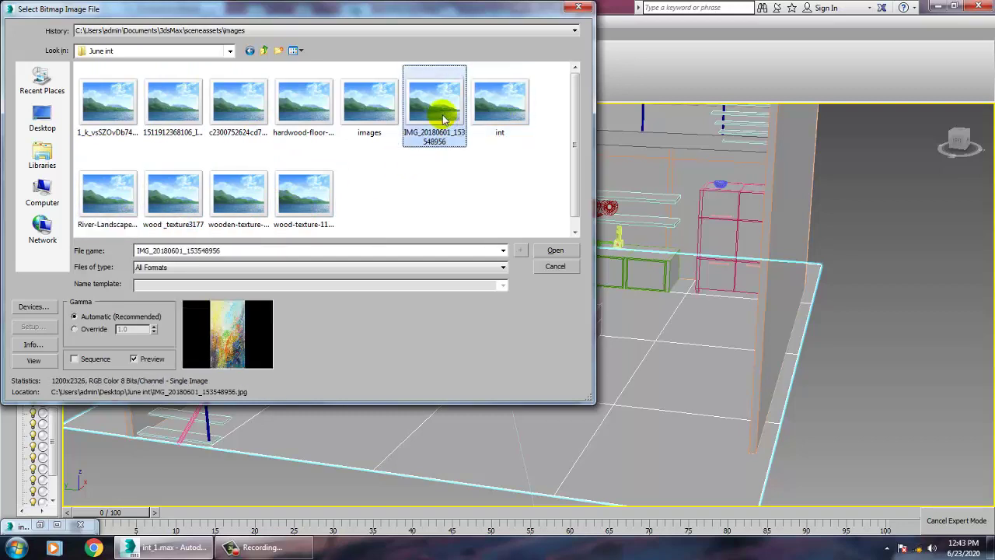
{"action": "left_click", "coordinate": [364, 112]}
{"action": "left_click", "coordinate": [307, 109]}
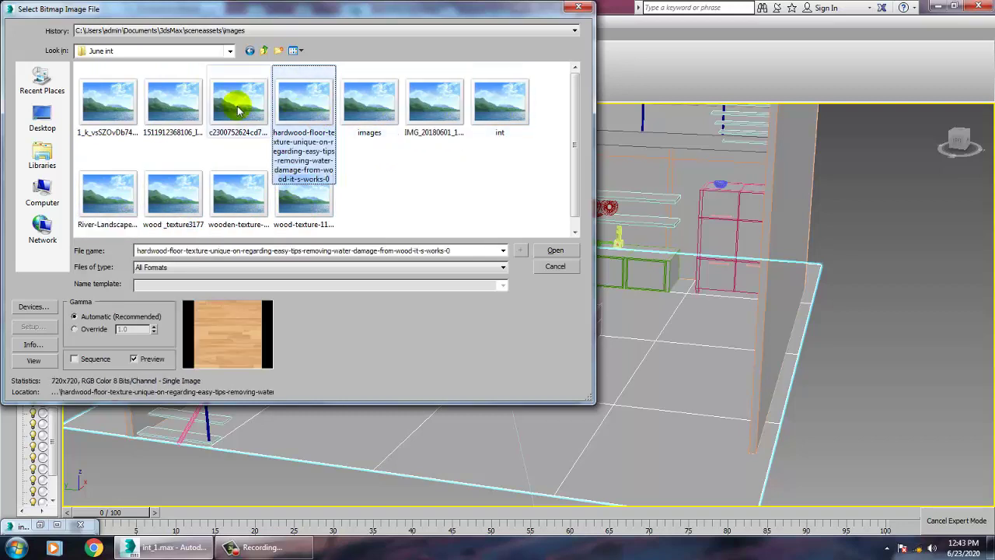
{"action": "double_click", "coordinate": [304, 111]}
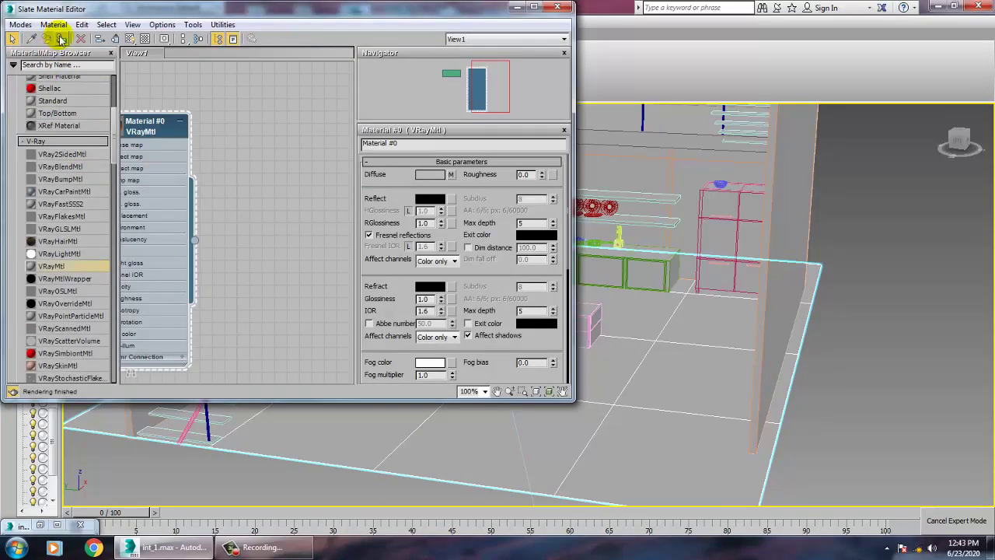
- Assign the material to the floor with its texture displayed in the viewport, and set the bitmap's U and V tiling to 3
{"action": "left_click", "coordinate": [145, 38]}
{"action": "left_click", "coordinate": [135, 41]}
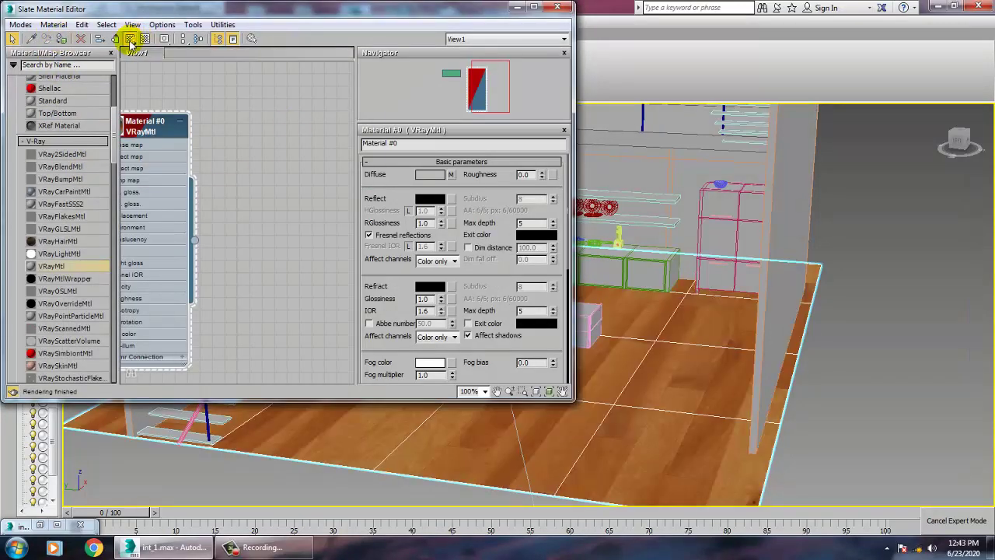
{"action": "left_click", "coordinate": [450, 175]}
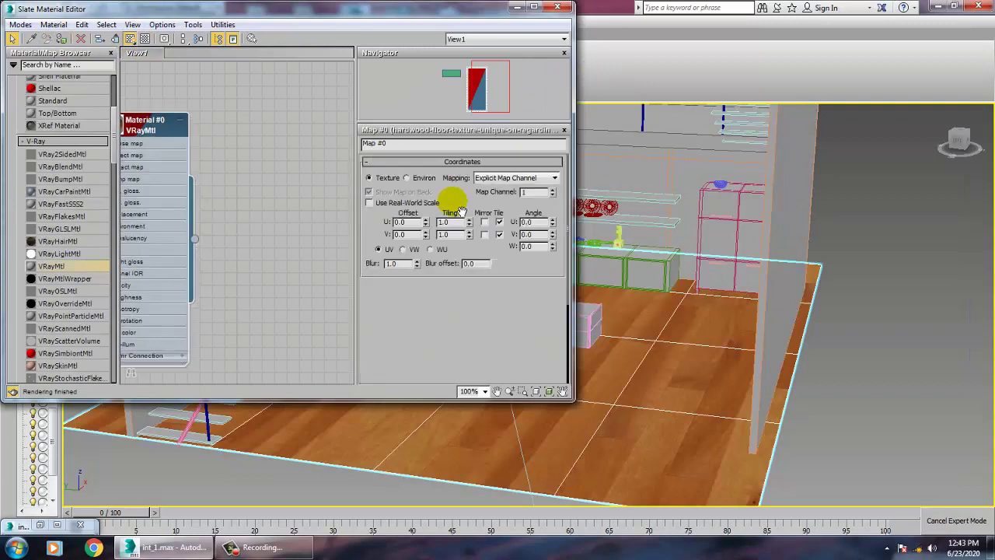
{"action": "double_click", "coordinate": [458, 223]}
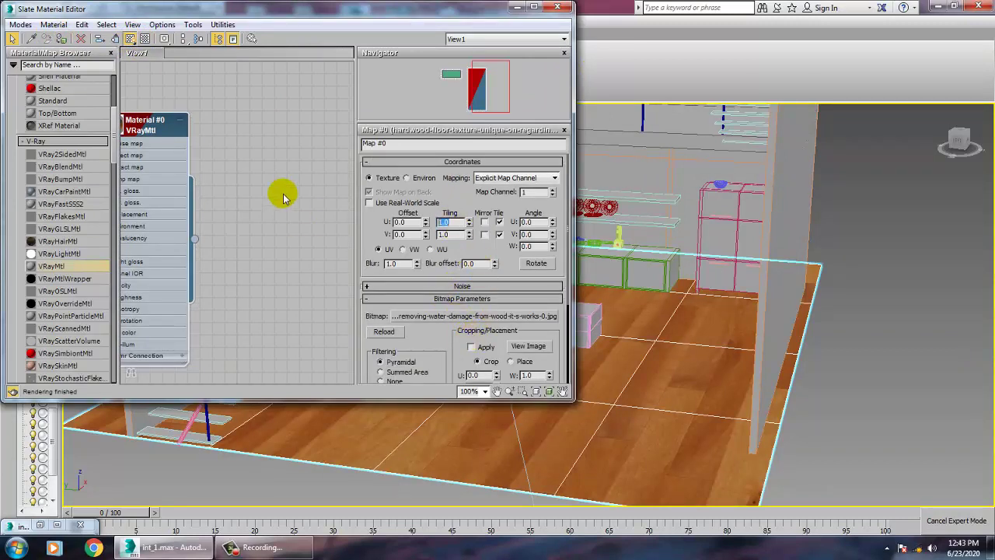
{"action": "type", "text": "3"}
{"action": "key", "text": "Tab"}
{"action": "type", "text": "3"}
{"action": "key", "text": "Return"}
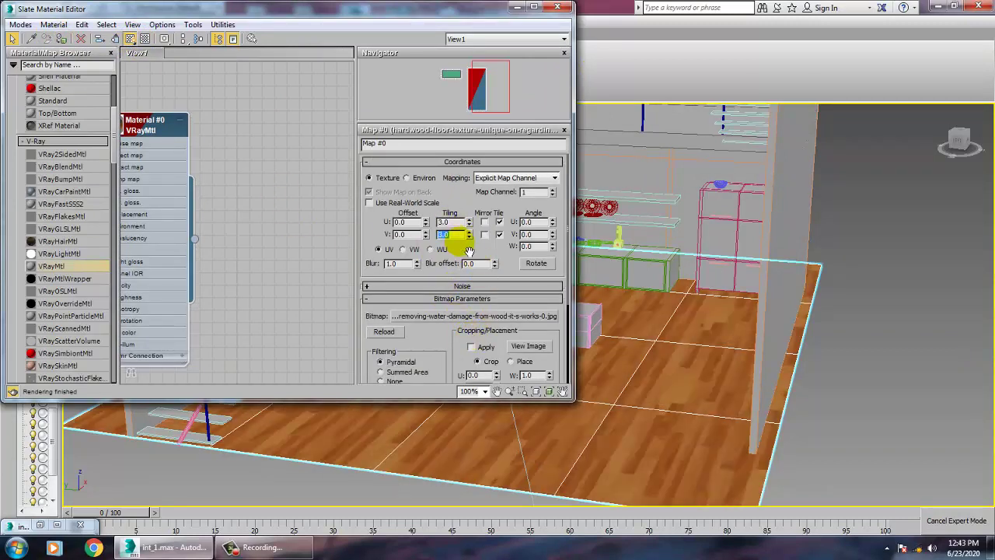
{"action": "left_click", "coordinate": [557, 7]}
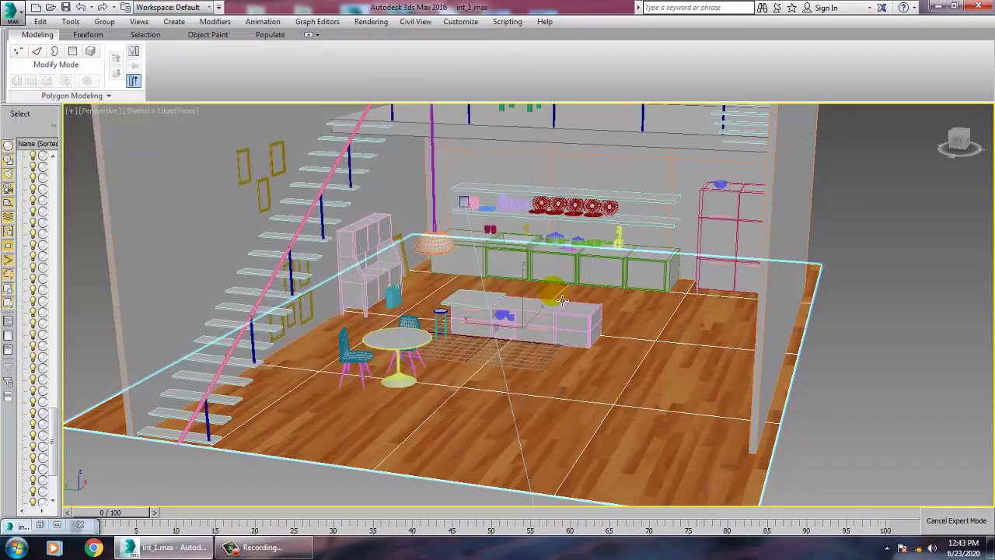
- Give the floor material a mid-grey reflection color and rename the material floor
{"action": "scroll", "coordinate": [633, 364], "scroll_direction": "up", "scroll_amount": 8}
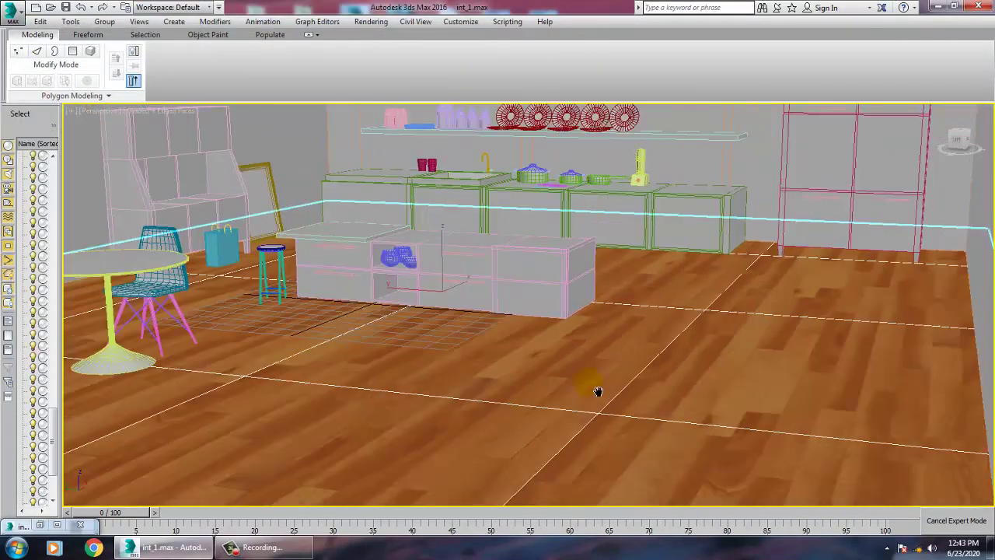
{"action": "middle_click_drag", "start_coordinate": [598, 391], "coordinate": [613, 404]}
{"action": "scroll", "coordinate": [599, 398], "scroll_direction": "up", "scroll_amount": 1}
{"action": "scroll", "coordinate": [600, 397], "scroll_direction": "down", "scroll_amount": 1}
{"action": "key", "text": "m"}
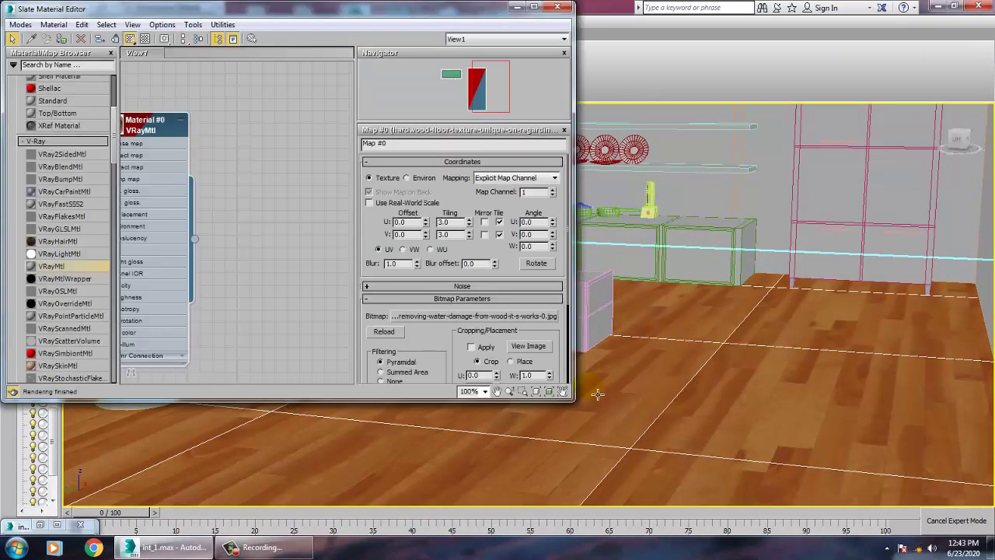
{"action": "double_click", "coordinate": [149, 126]}
{"action": "left_click", "coordinate": [428, 200]}
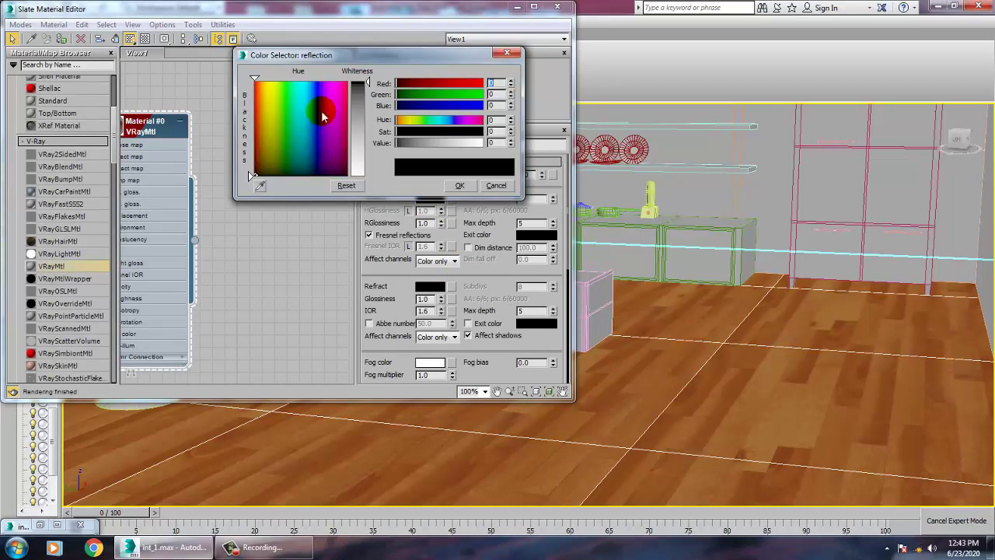
{"action": "left_click_drag", "start_coordinate": [366, 93], "coordinate": [363, 120]}
{"action": "left_click", "coordinate": [459, 185]}
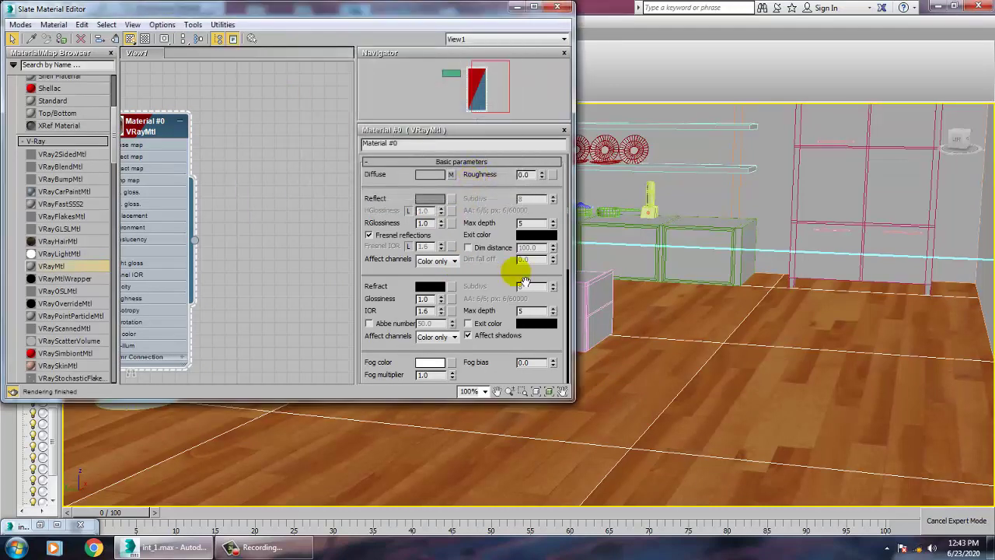
{"action": "left_click", "coordinate": [410, 144]}
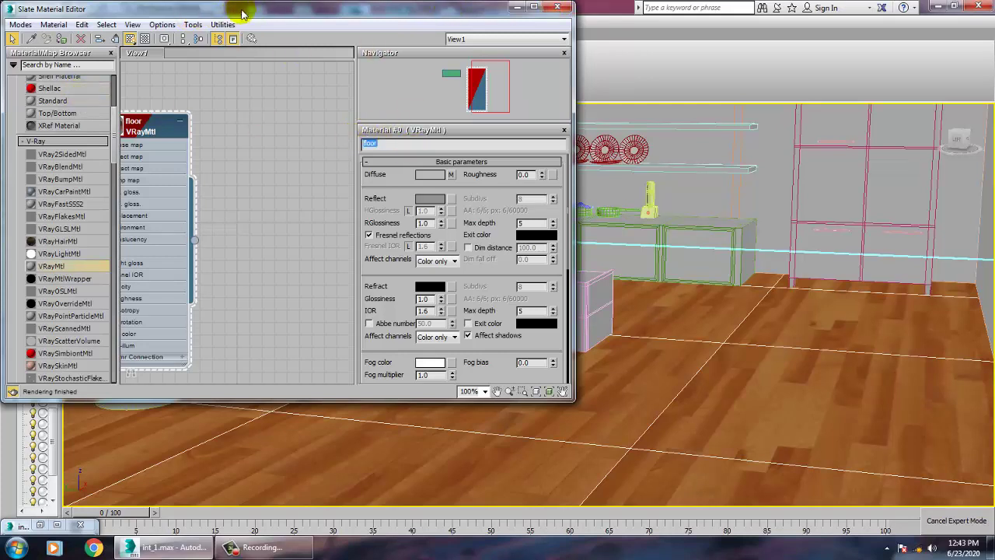
- Examine the reference image int.jpg beside the material editor for the kitchen's finishes, and minimize it again
{"action": "left_click_drag", "start_coordinate": [234, 8], "coordinate": [702, 69]}
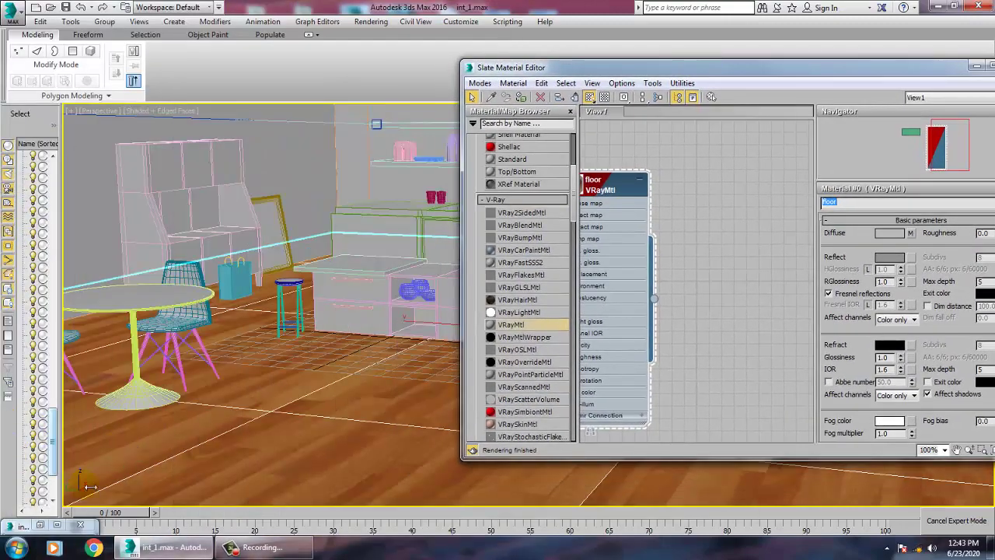
{"action": "left_click", "coordinate": [40, 526]}
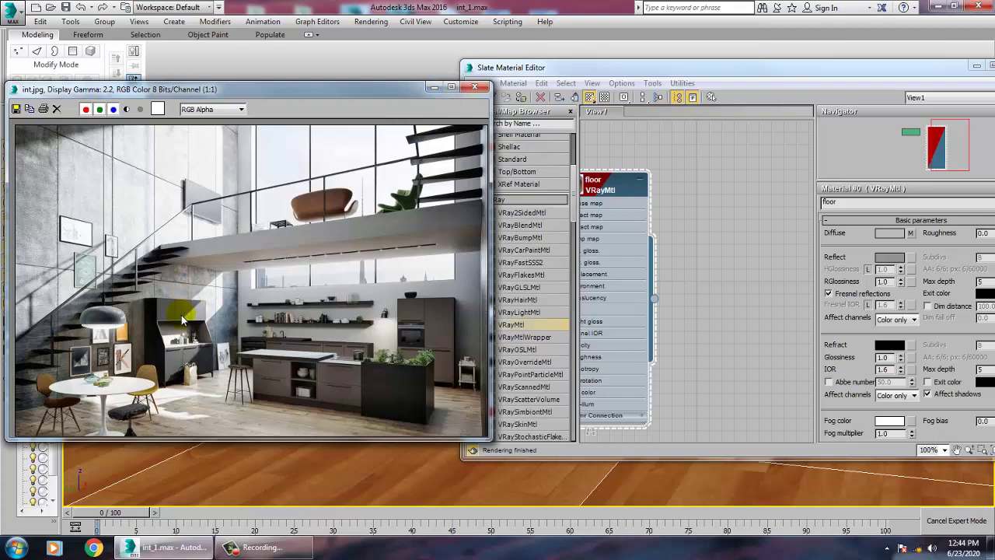
{"action": "left_click_drag", "start_coordinate": [801, 68], "coordinate": [632, 72]}
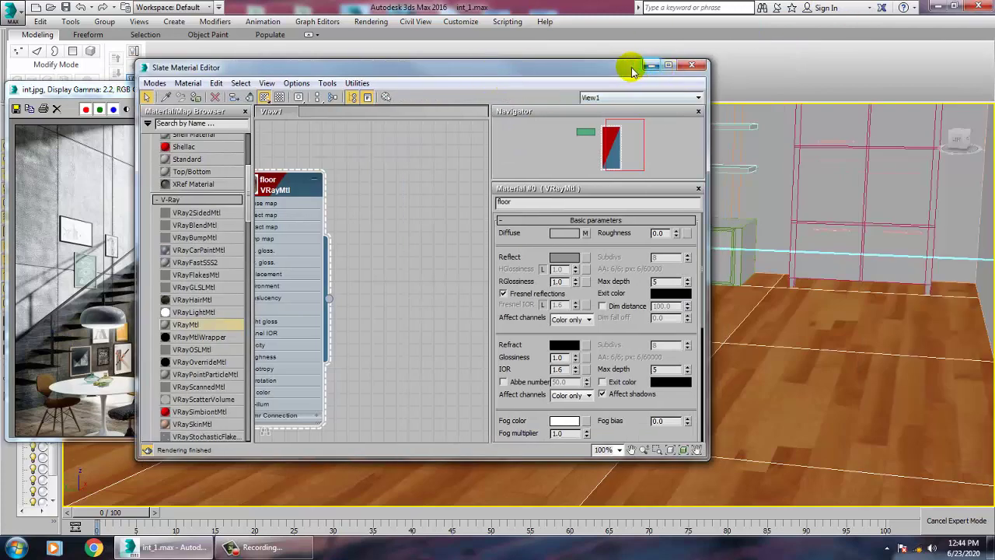
{"action": "left_click_drag", "start_coordinate": [329, 74], "coordinate": [735, 88]}
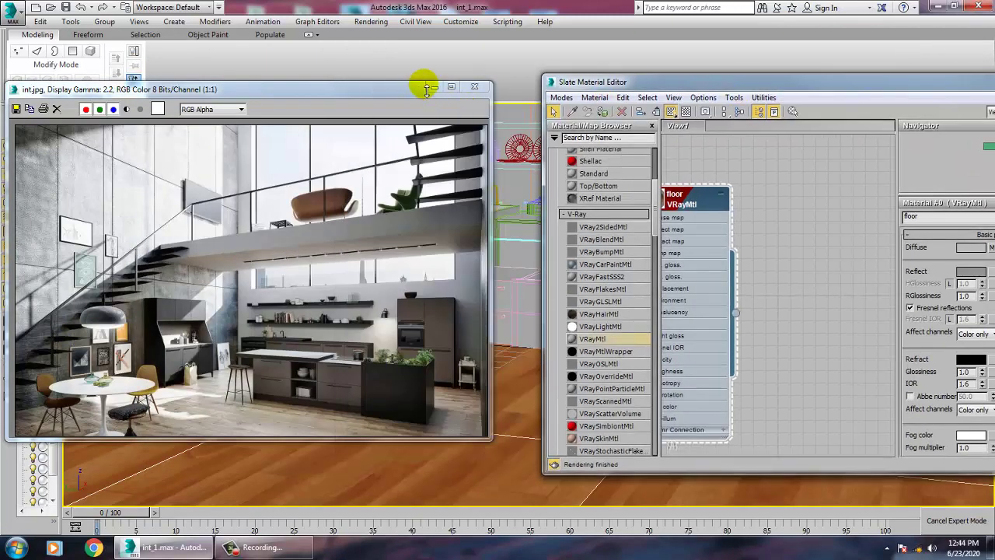
{"action": "left_click", "coordinate": [433, 86]}
{"action": "left_click_drag", "start_coordinate": [661, 81], "coordinate": [380, 47]}
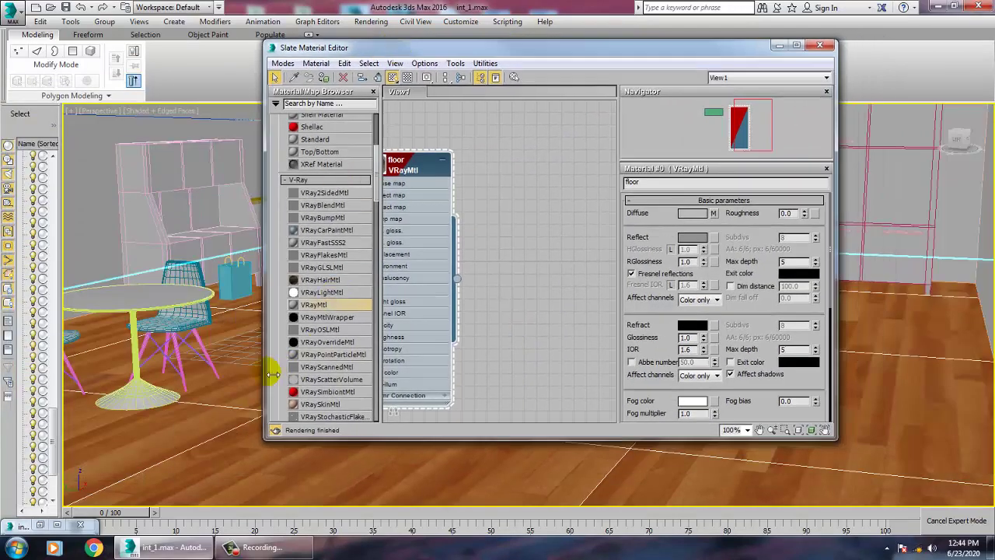
- Add a second VRayMtl material to the node view and start a bitmap for its diffuse map
{"action": "left_click_drag", "start_coordinate": [313, 305], "coordinate": [536, 165]}
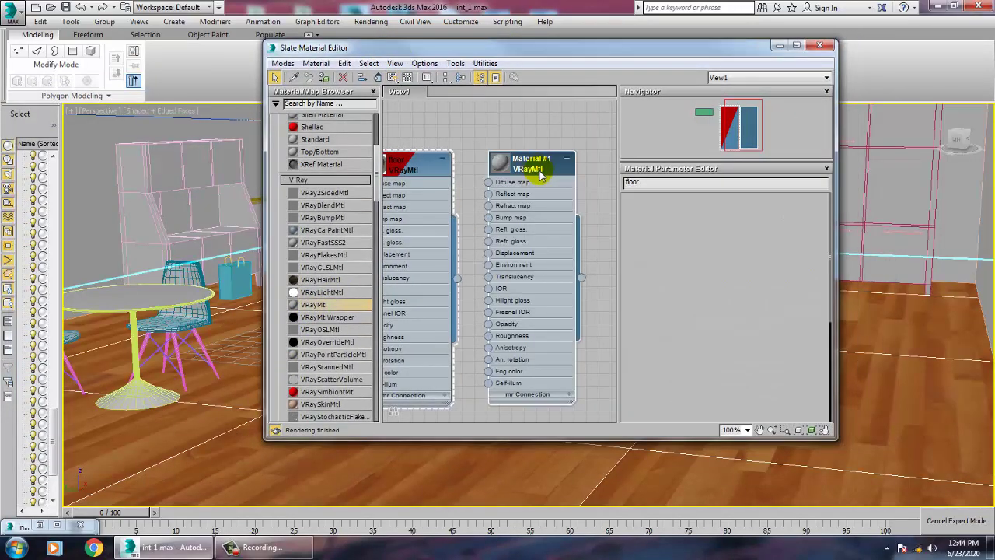
{"action": "double_click", "coordinate": [542, 176]}
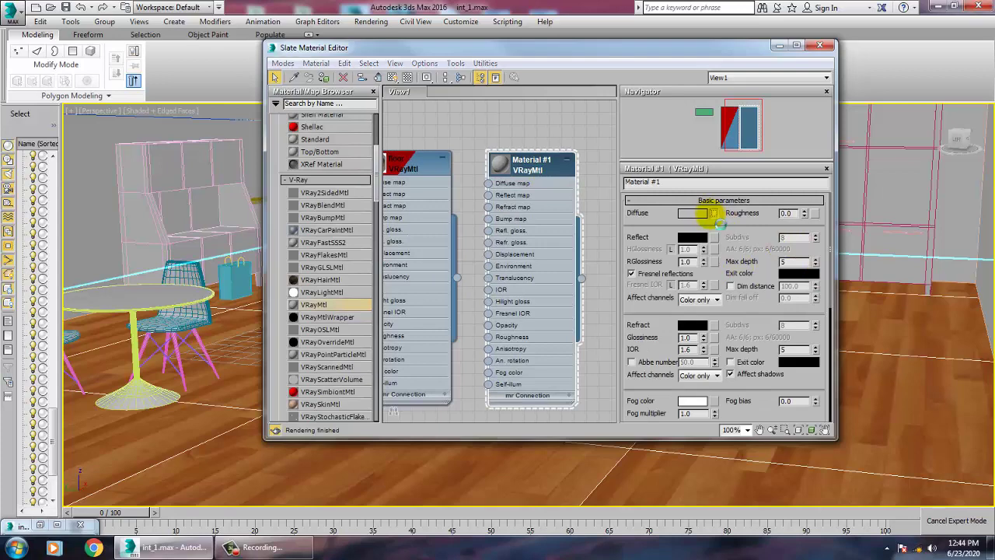
{"action": "double_click", "coordinate": [390, 133]}
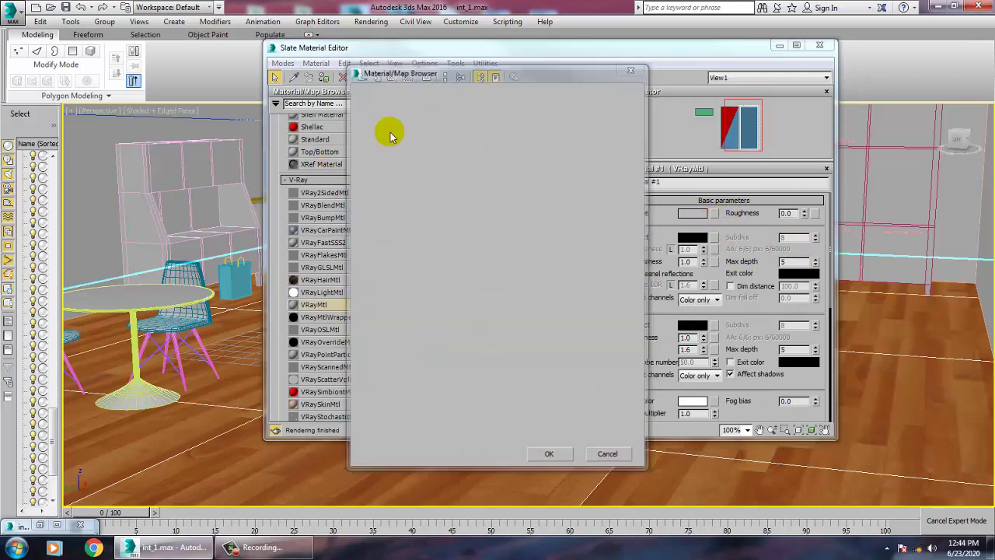
- Preview the June int textures and load wood _texture3177 as the second material's diffuse map
{"action": "left_click", "coordinate": [124, 112]}
{"action": "left_click", "coordinate": [192, 113]}
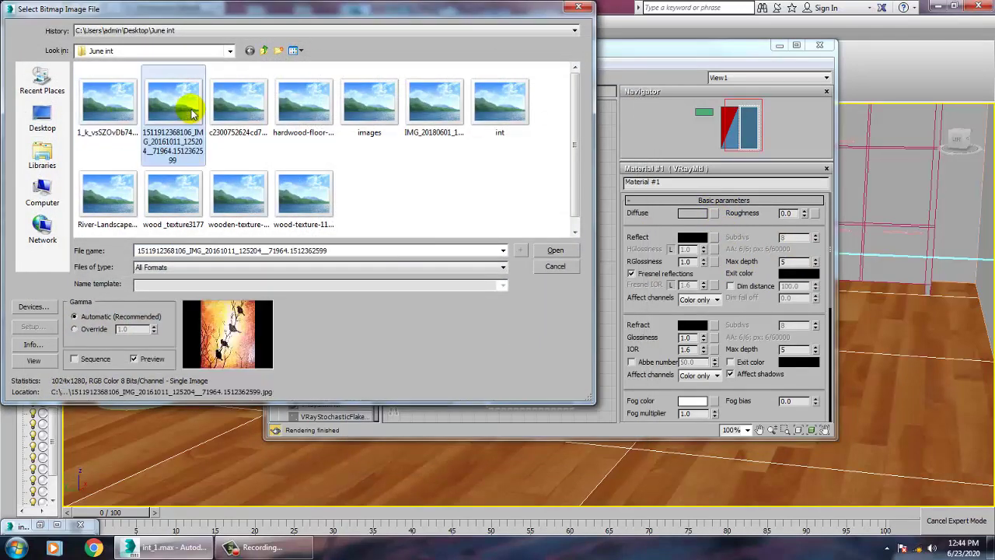
{"action": "left_click", "coordinate": [304, 117]}
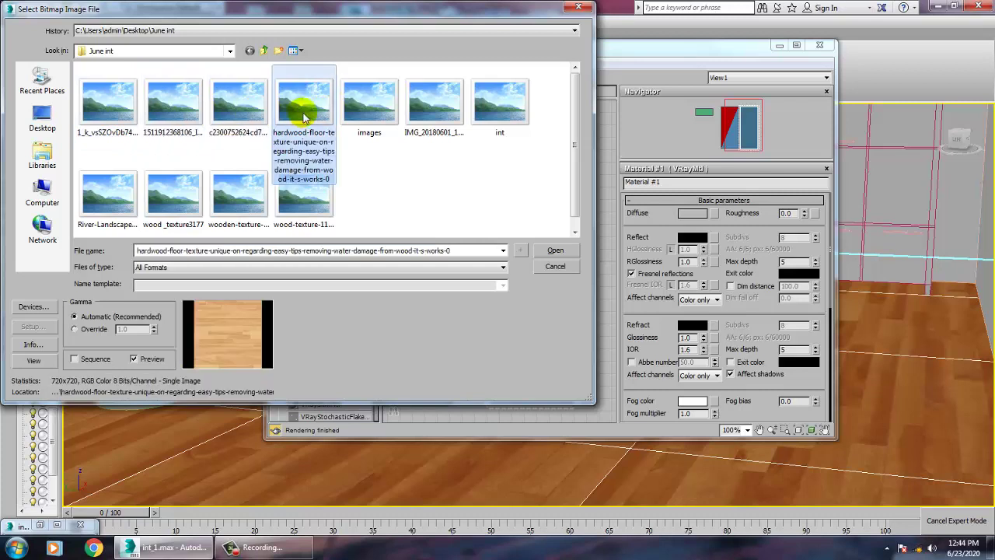
{"action": "key", "text": "Right"}
{"action": "key", "text": "Right"}
{"action": "key", "text": "Right"}
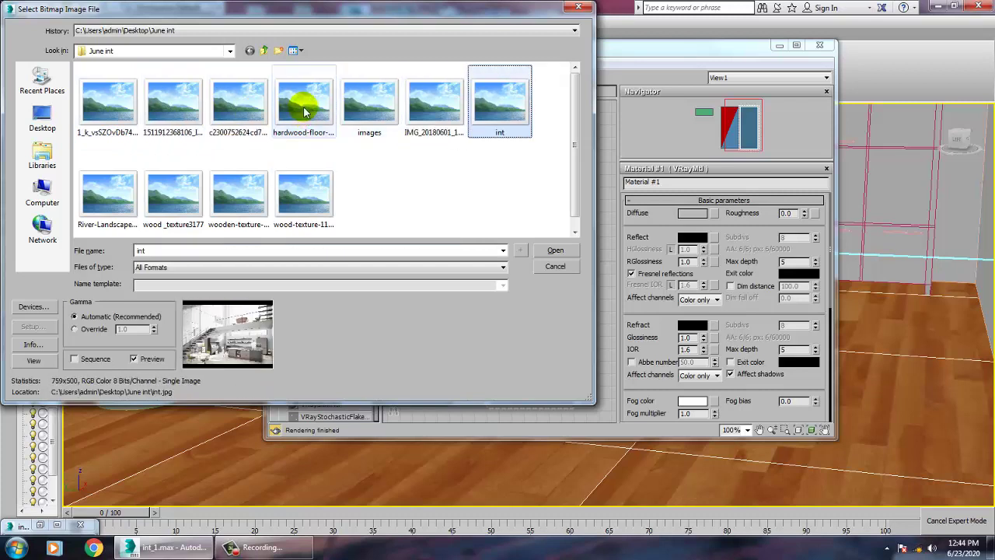
{"action": "key", "text": "Left"}
{"action": "key", "text": "Left"}
{"action": "key", "text": "Left"}
{"action": "key", "text": "Down"}
{"action": "key", "text": "Left"}
{"action": "key", "text": "Left"}
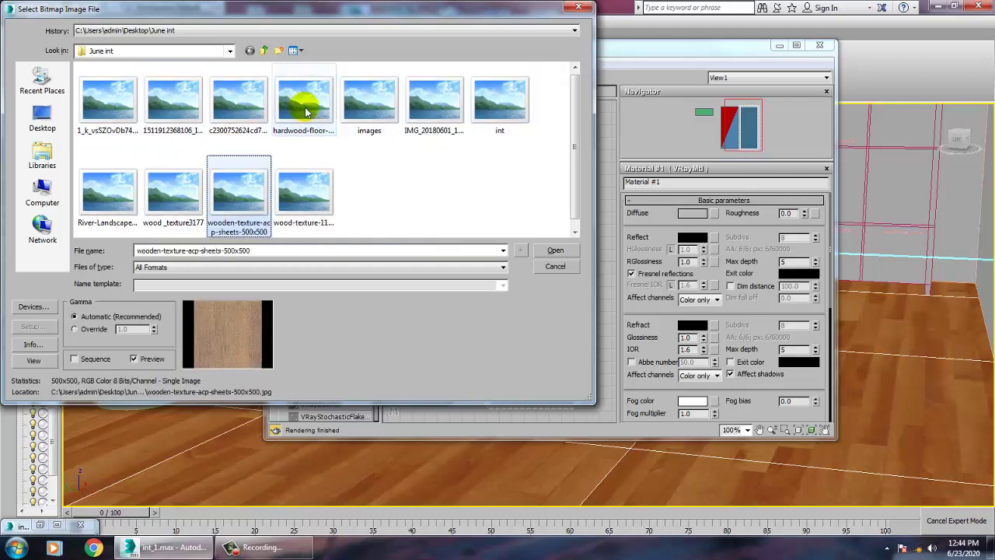
{"action": "key", "text": "Right"}
{"action": "key", "text": "Left"}
{"action": "key", "text": "Left"}
{"action": "key", "text": "Right"}
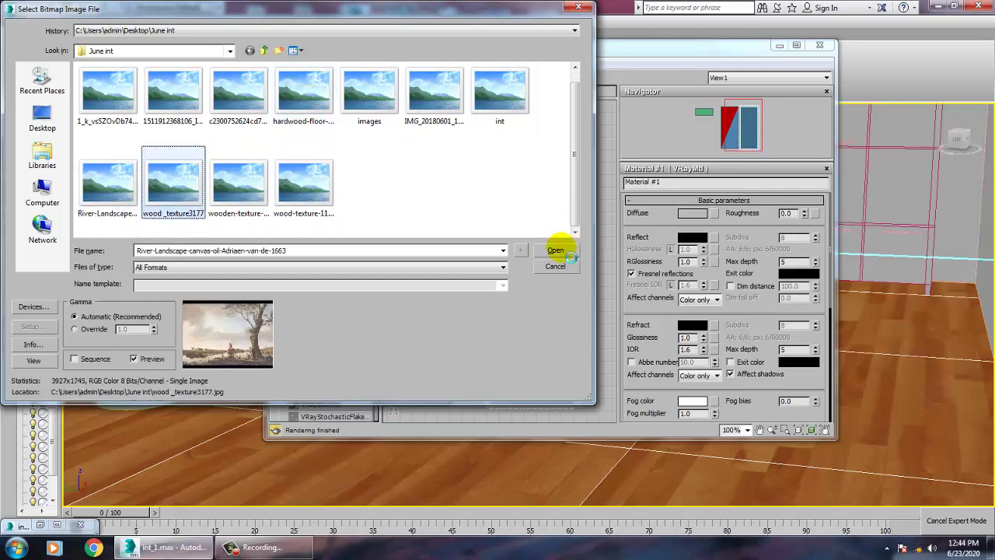
{"action": "left_click", "coordinate": [555, 250]}
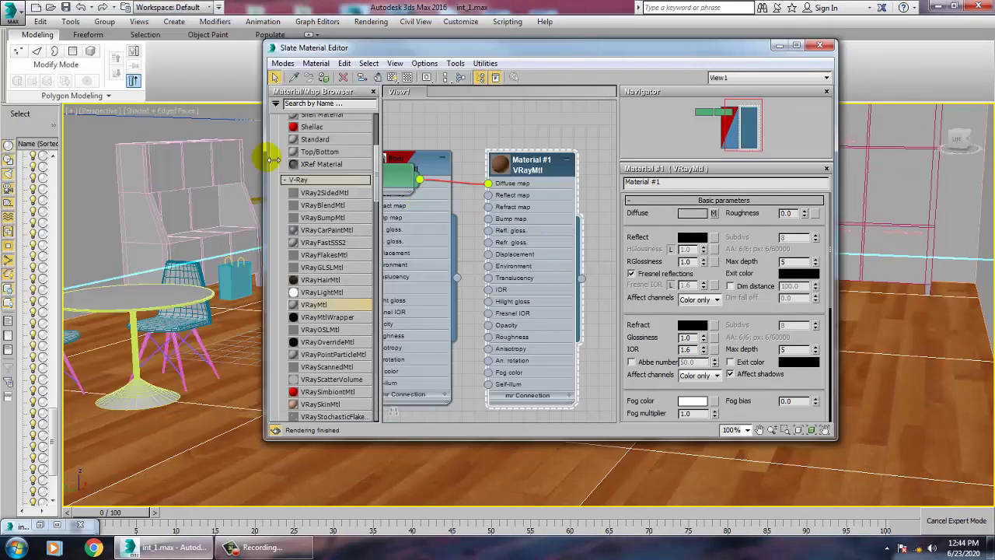
- Assign the second wood material to the selected floor and display its texture in the viewport
{"action": "left_click", "coordinate": [325, 78]}
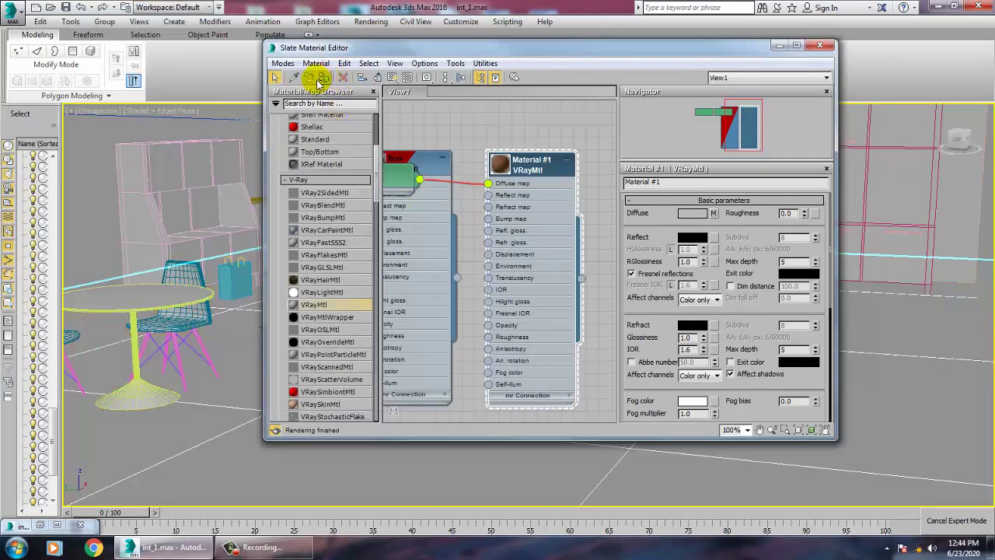
{"action": "left_click", "coordinate": [392, 78]}
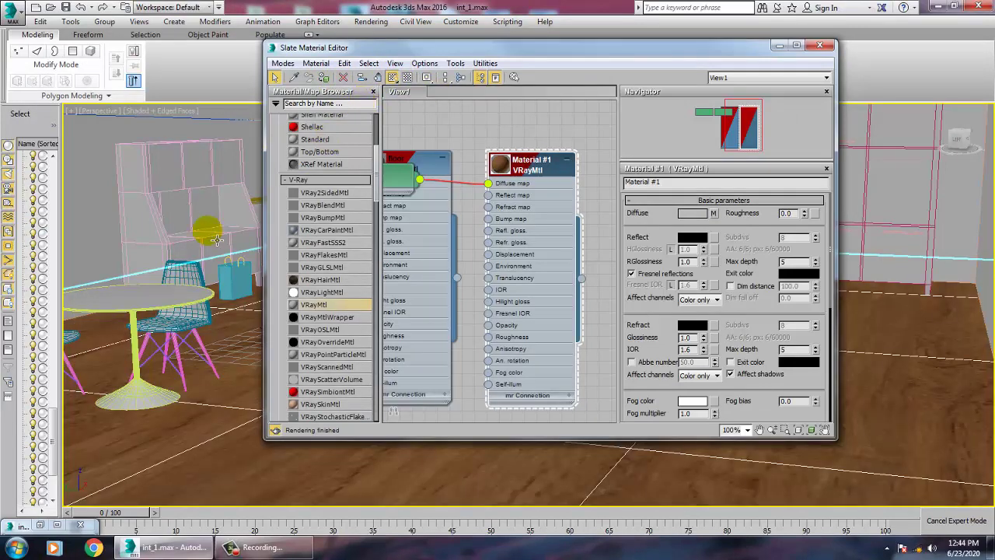
- Assign the second wood material to the hutch cabinet against the back wall and minimize the material editor
{"action": "left_click", "coordinate": [144, 175]}
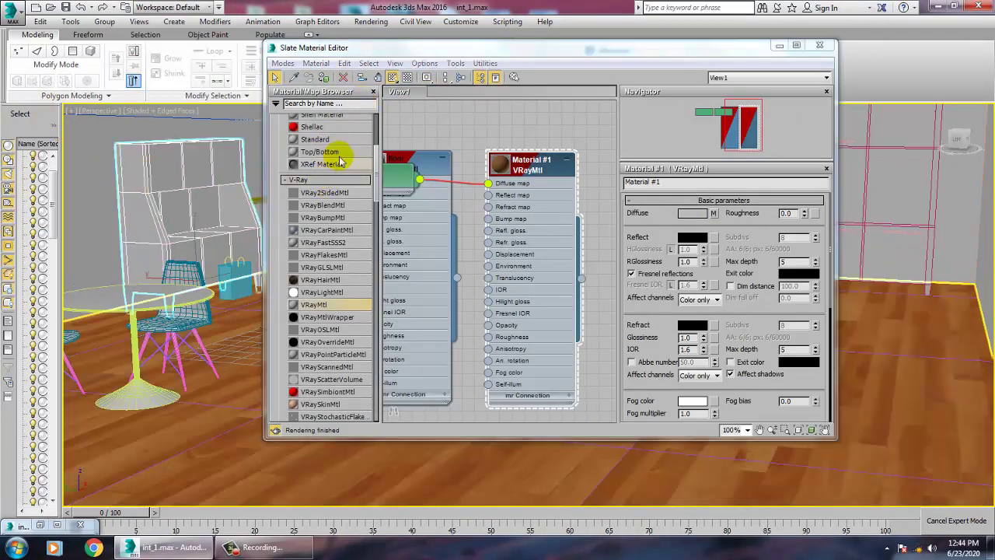
{"action": "left_click", "coordinate": [325, 79]}
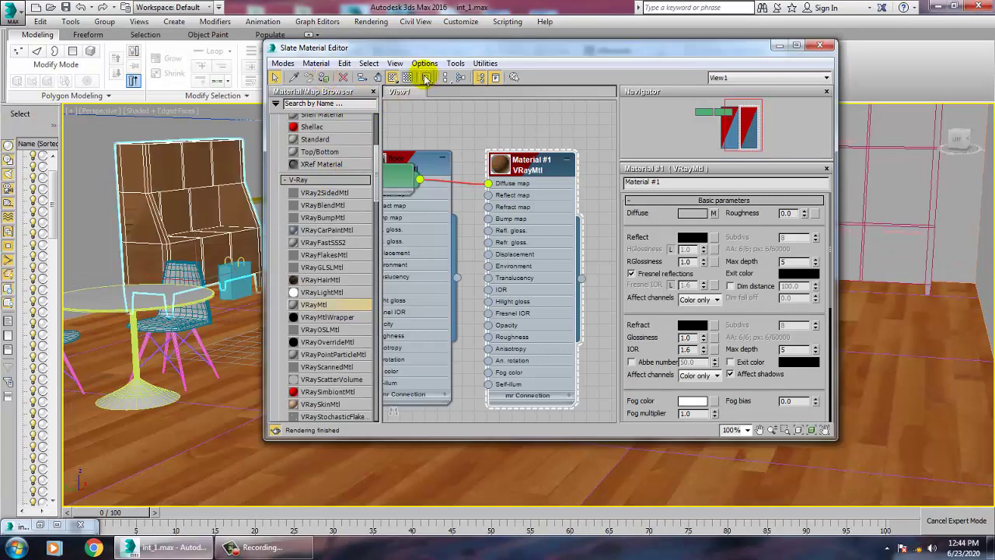
{"action": "left_click", "coordinate": [796, 46]}
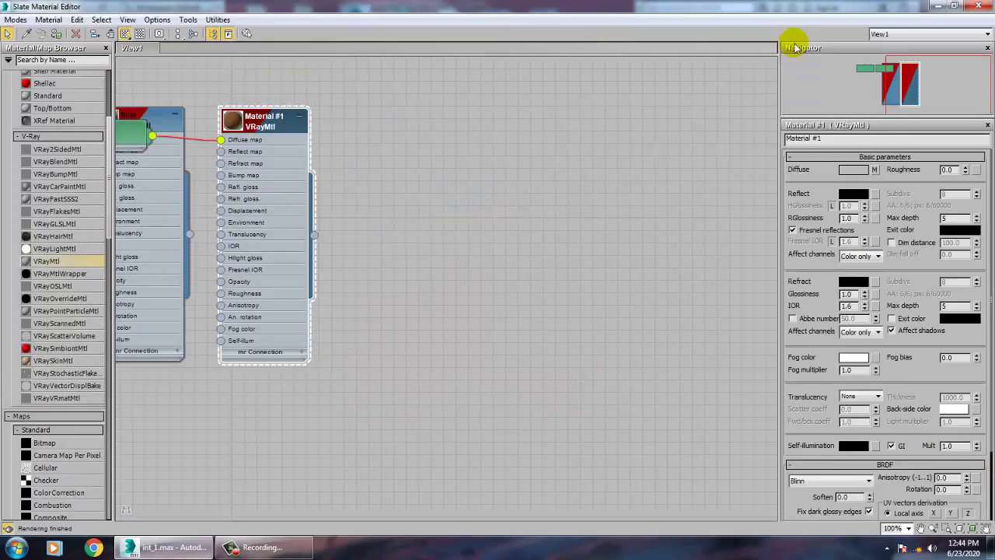
{"action": "double_click", "coordinate": [908, 7]}
{"action": "left_click", "coordinate": [906, 8]}
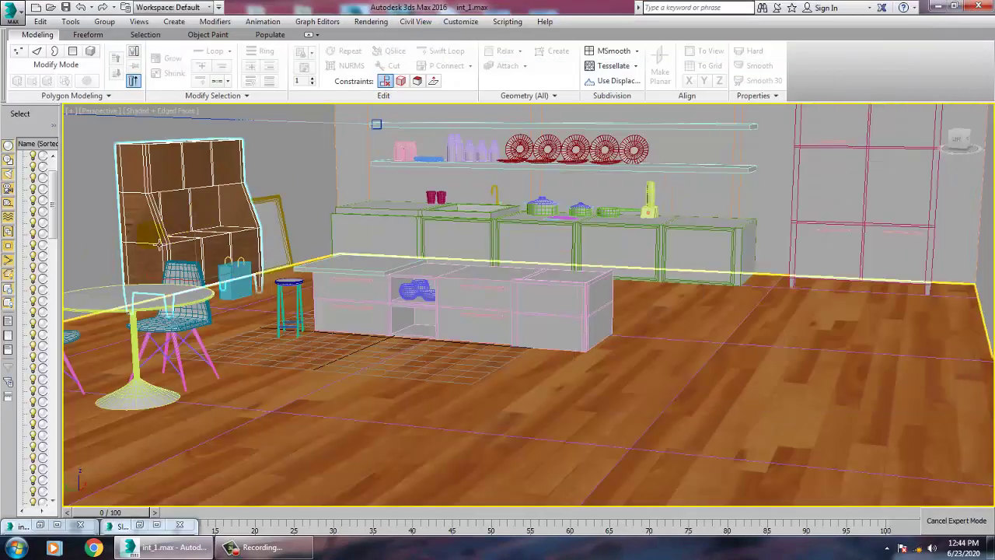
- Leave Expert Mode and apply a UVW Map modifier with Box mapping to the wood-textured cabinet
{"action": "key", "text": "z"}
{"action": "mouse_move", "coordinate": [561, 327]}
{"action": "middle_mouse_down", "text": "alt"}
{"action": "mouse_move", "coordinate": [485, 316]}
{"action": "mouse_move", "coordinate": [556, 328]}
{"action": "middle_mouse_up", "text": "alt"}
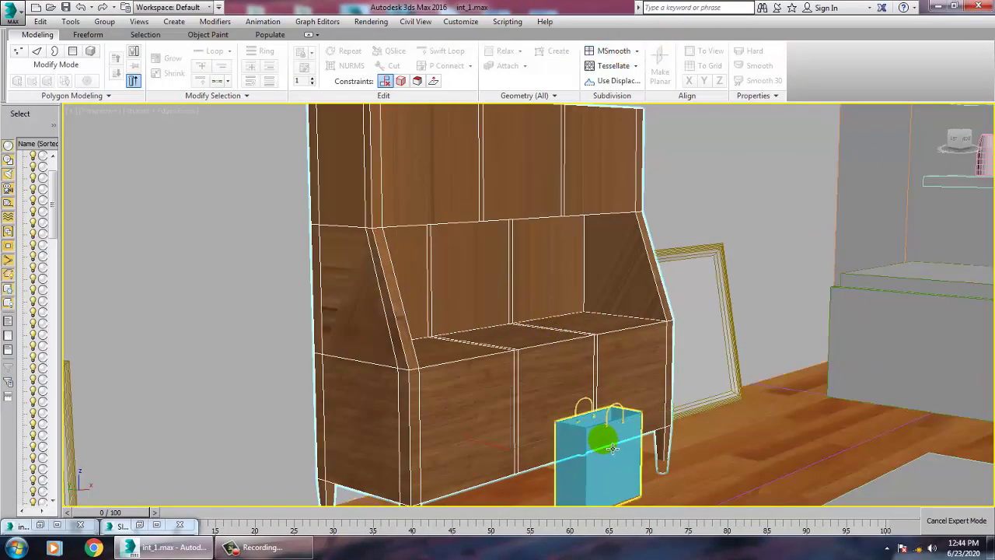
{"action": "key", "text": "ctrl+x"}
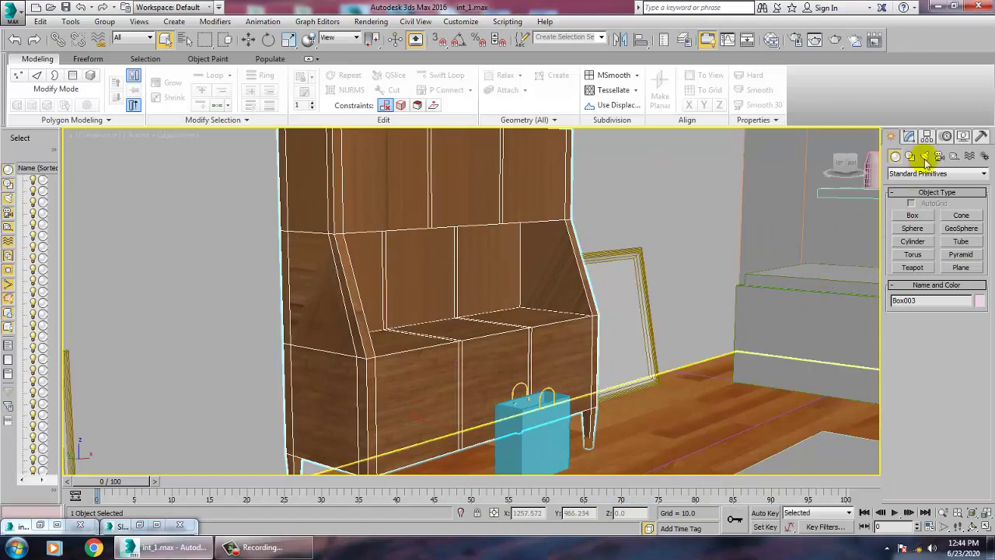
{"action": "left_click", "coordinate": [911, 136]}
{"action": "left_click", "coordinate": [934, 171]}
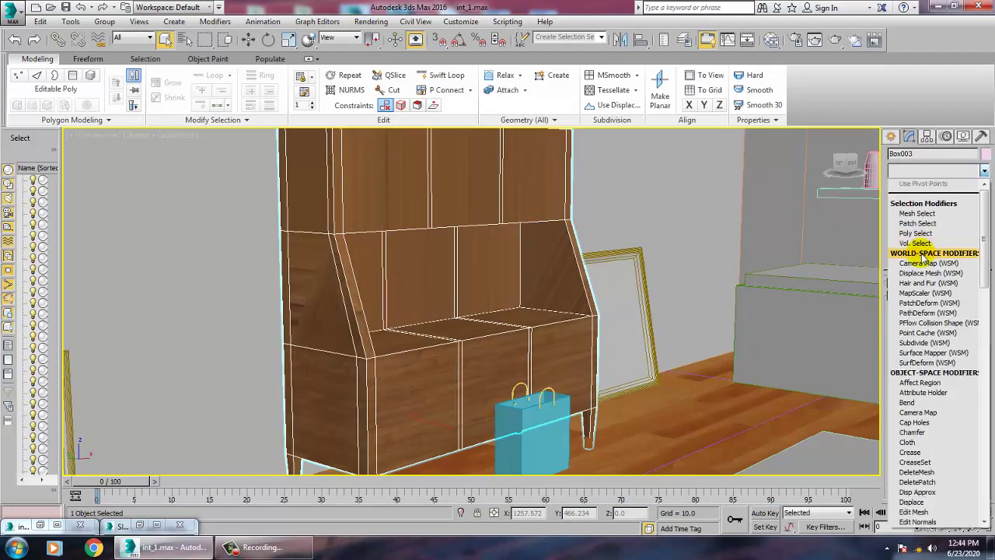
{"action": "key", "text": "u"}
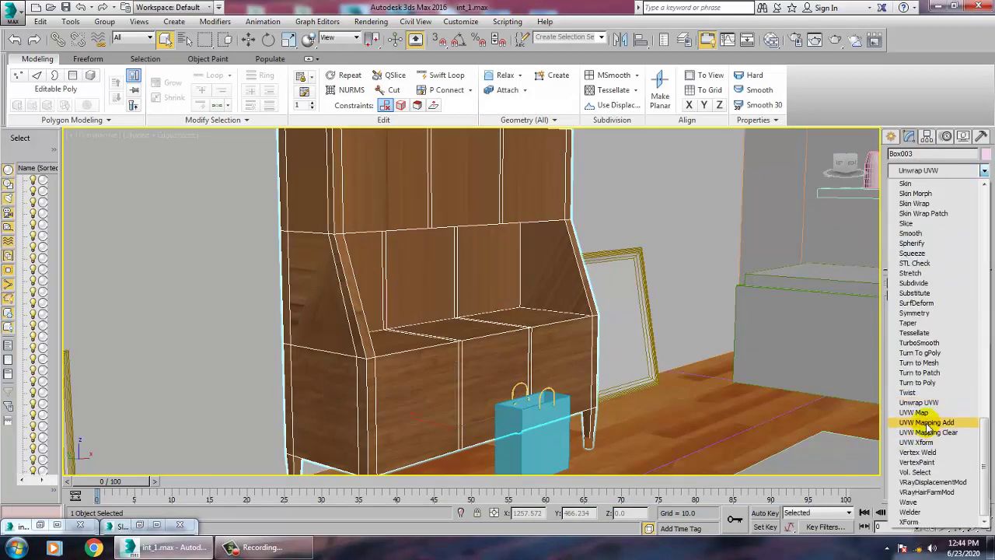
{"action": "left_click", "coordinate": [921, 413]}
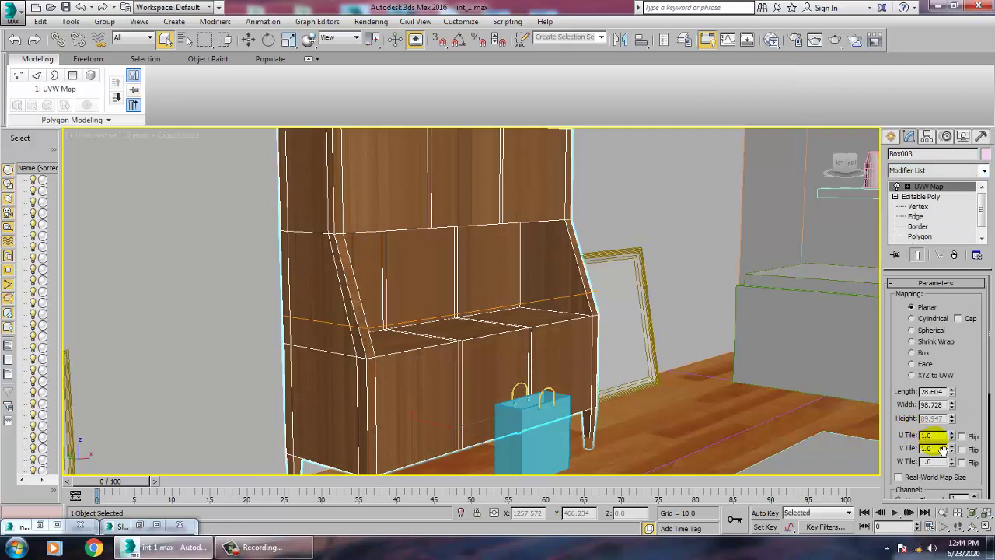
{"action": "left_click", "coordinate": [912, 353]}
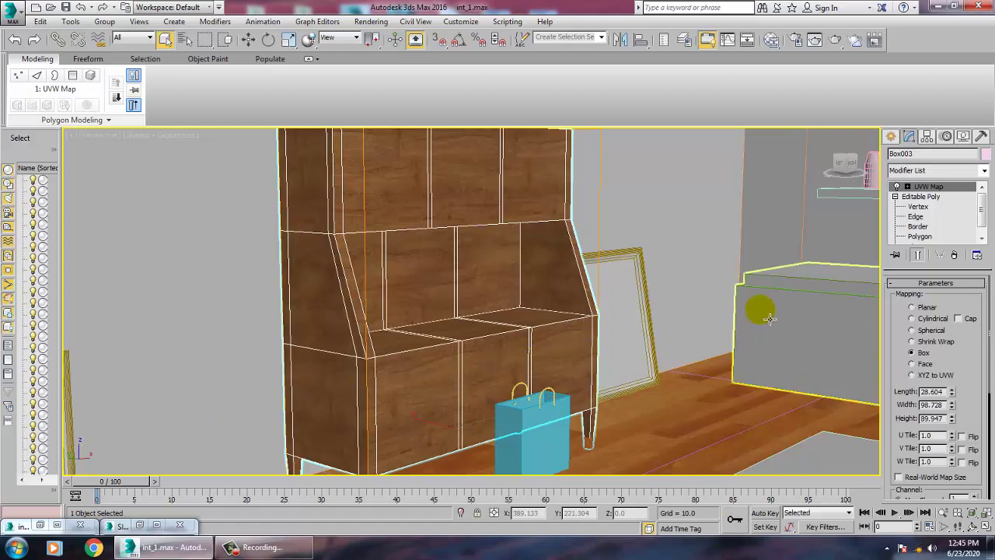
- Examine the finishes of the hutch cabinet, wall shelves, counters and island in the reference image int.jpg, and minimize it again
{"action": "scroll", "coordinate": [533, 329], "scroll_direction": "down", "scroll_amount": 5}
{"action": "middle_click_drag", "start_coordinate": [493, 369], "coordinate": [546, 345], "text": "alt"}
{"action": "left_click", "coordinate": [39, 525]}
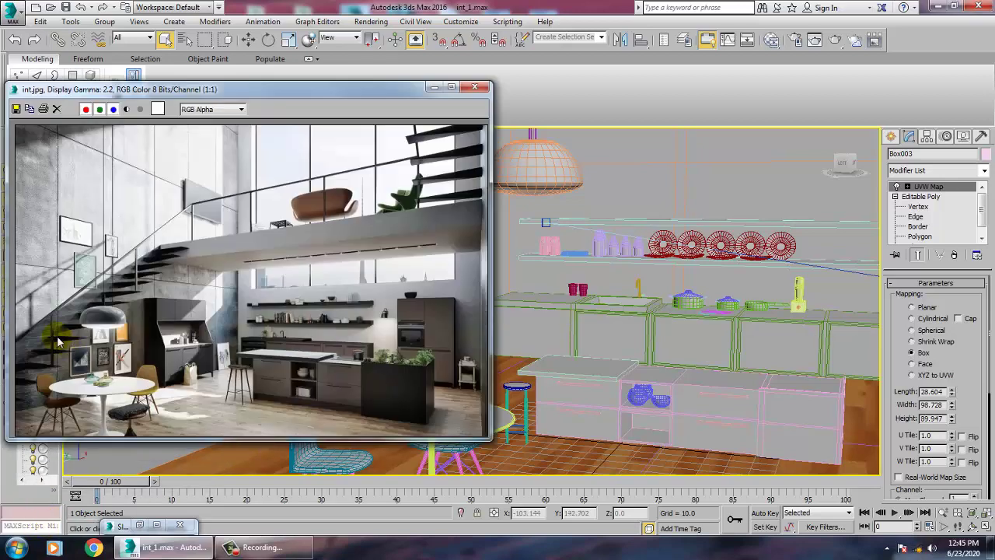
{"action": "scroll", "coordinate": [110, 334], "scroll_direction": "up", "scroll_amount": 2}
{"action": "middle_click_drag", "start_coordinate": [262, 343], "coordinate": [204, 315]}
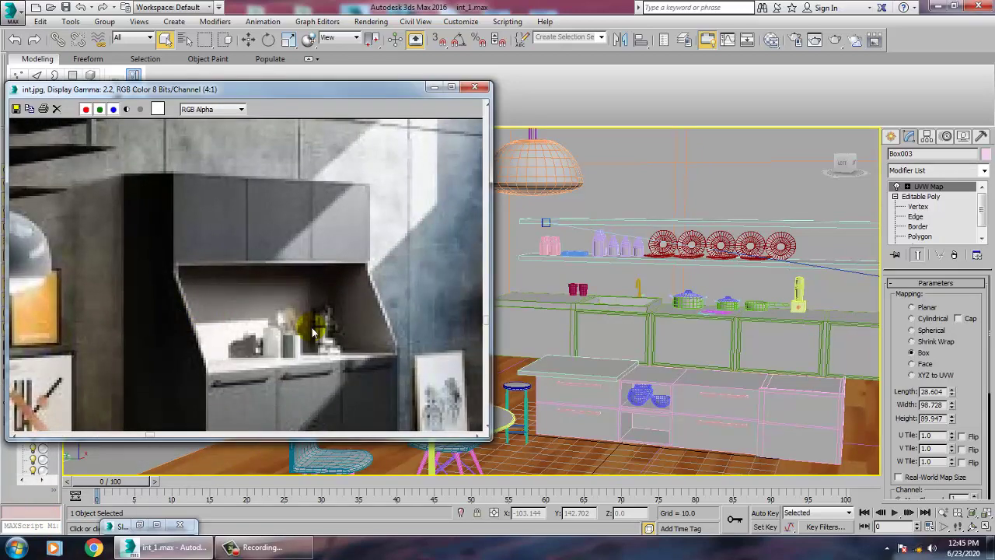
{"action": "left_click", "coordinate": [432, 88]}
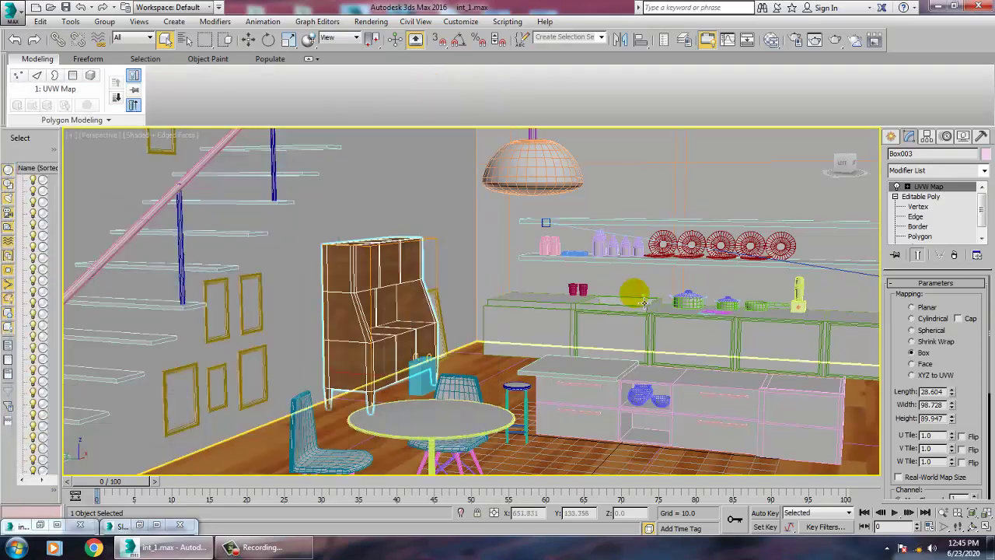
{"action": "left_click", "coordinate": [41, 526]}
{"action": "middle_click_drag", "start_coordinate": [280, 329], "coordinate": [164, 319]}
{"action": "middle_click_drag", "start_coordinate": [327, 348], "coordinate": [294, 337]}
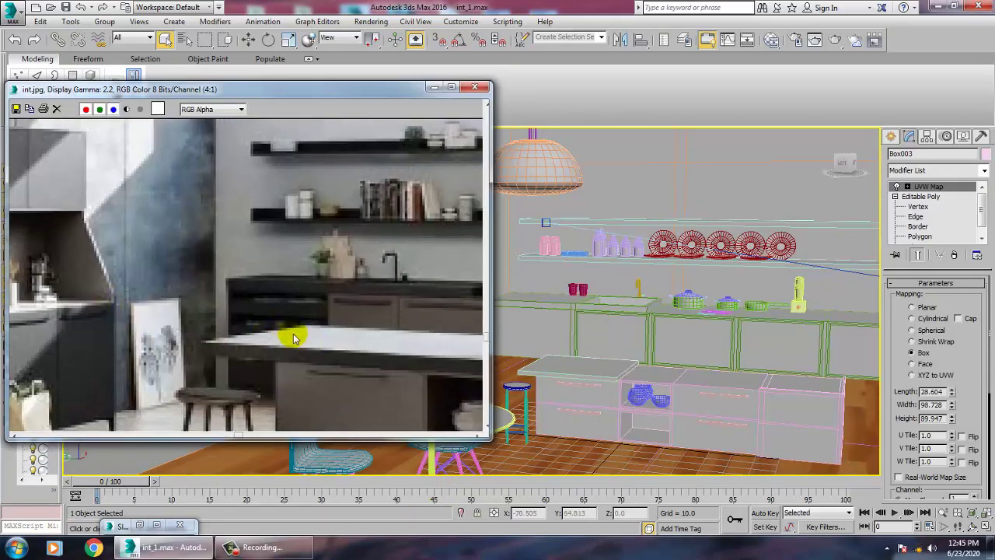
{"action": "middle_click_drag", "start_coordinate": [313, 368], "coordinate": [268, 289]}
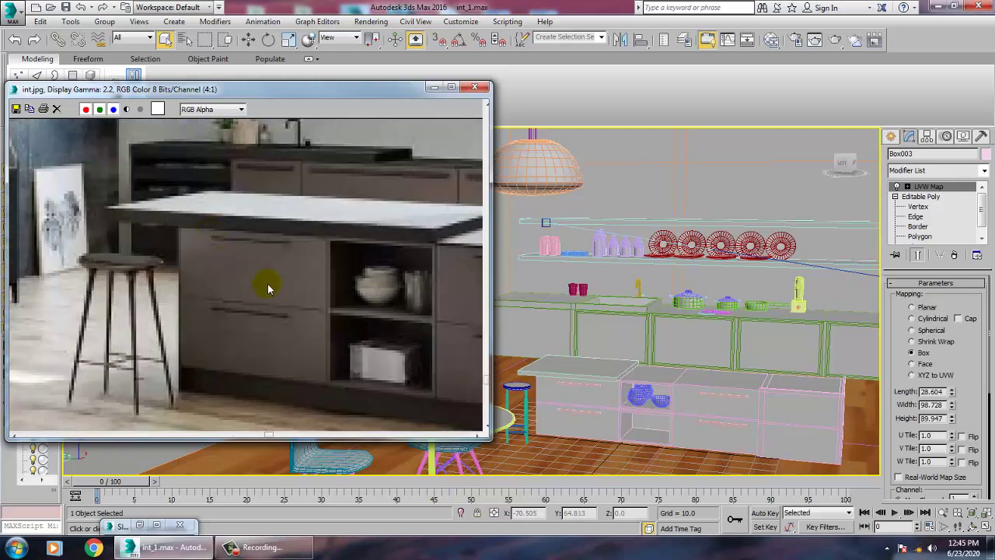
{"action": "left_click", "coordinate": [436, 89]}
- Inspect the staircase area and the picture frames on the wall beside the cabinet up close
{"action": "middle_click_drag", "start_coordinate": [448, 415], "coordinate": [636, 405]}
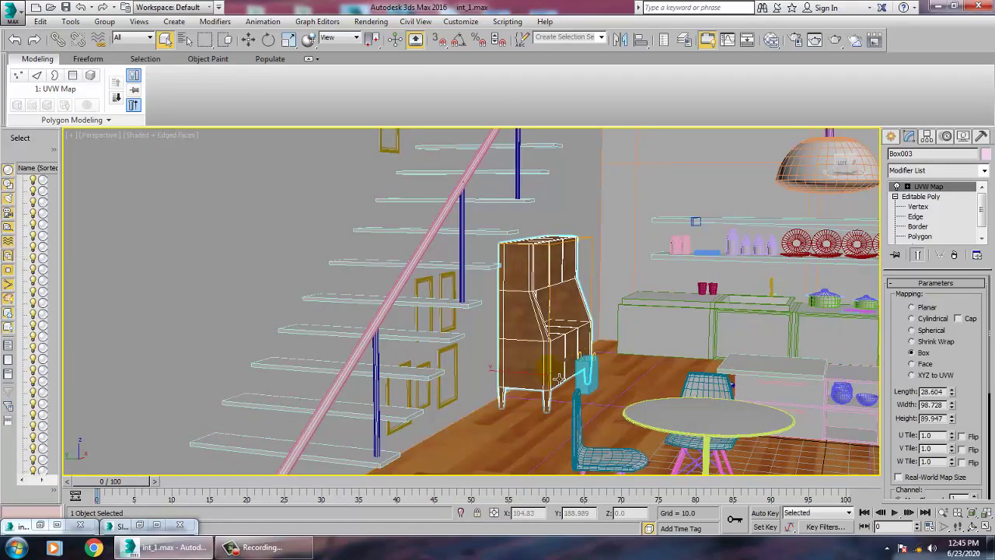
{"action": "middle_click_drag", "start_coordinate": [559, 378], "coordinate": [611, 308]}
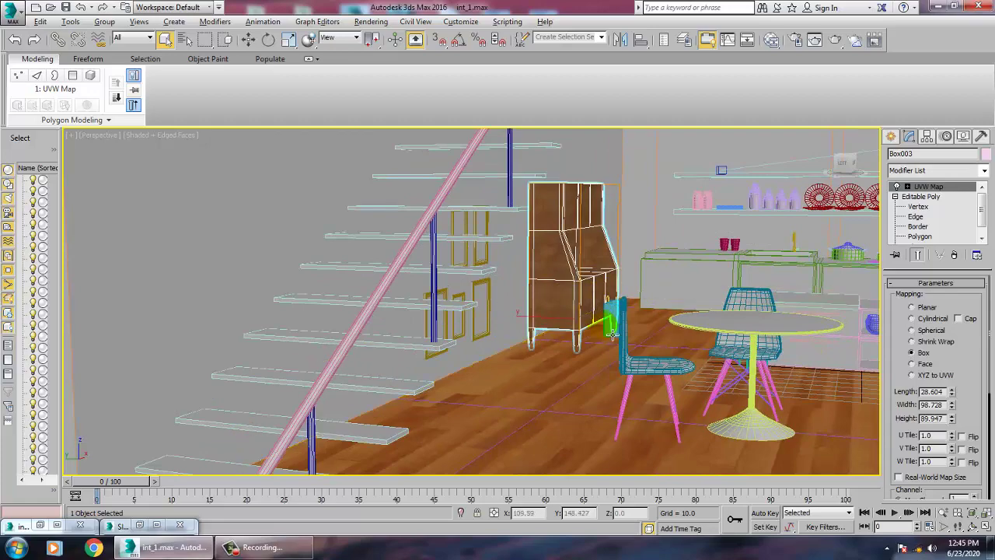
{"action": "middle_click_drag", "start_coordinate": [611, 353], "coordinate": [575, 364], "text": "alt"}
{"action": "left_click_drag", "start_coordinate": [575, 363], "coordinate": [485, 325], "text": "alt"}
{"action": "middle_click_drag", "start_coordinate": [486, 325], "coordinate": [540, 342], "text": "alt"}
{"action": "scroll", "coordinate": [441, 331], "scroll_direction": "up", "scroll_amount": 5}
{"action": "middle_click_drag", "start_coordinate": [440, 331], "coordinate": [485, 397]}
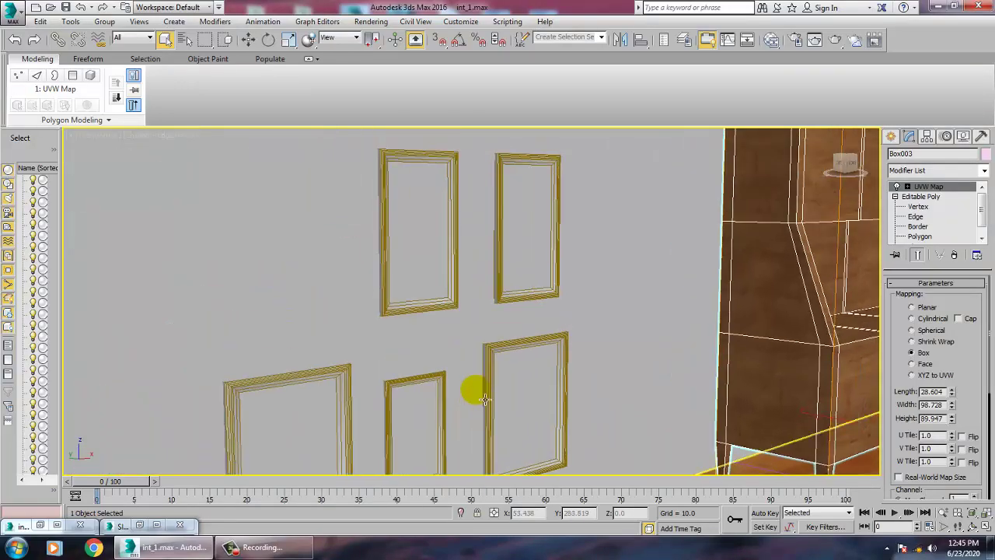
- Switch to Chrome and search Google Images for "plywood textures"
{"action": "left_click", "coordinate": [91, 548]}
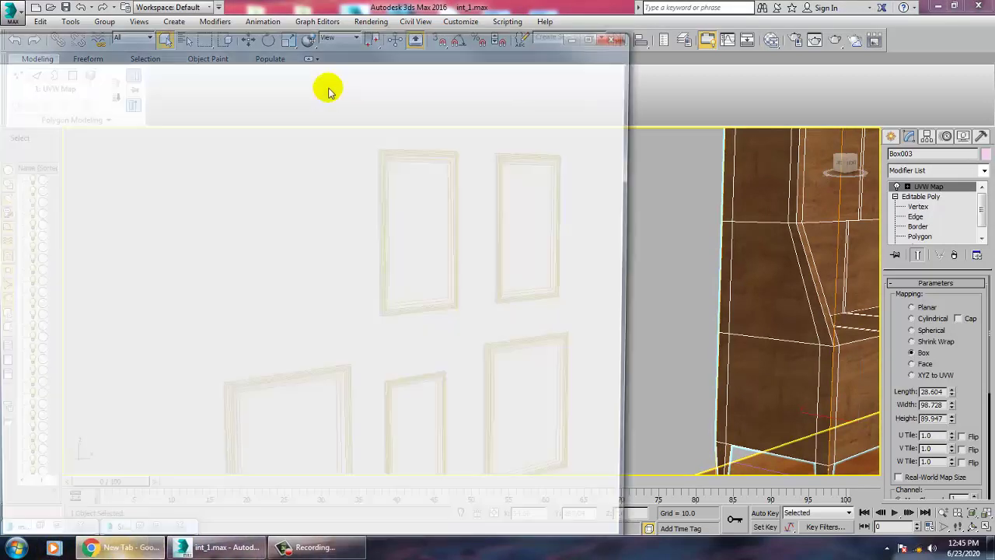
{"action": "double_click", "coordinate": [187, 37]}
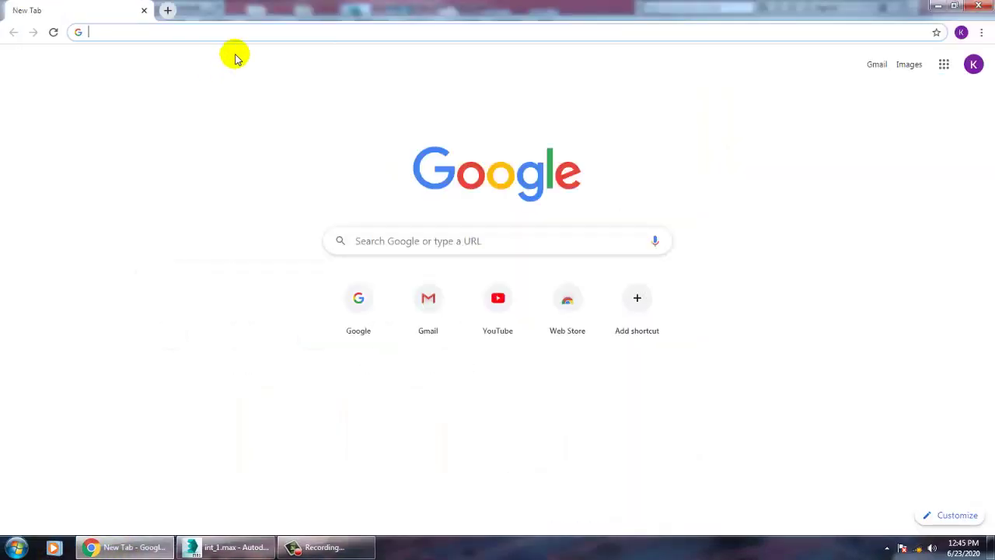
{"action": "type", "text": "plyw"}
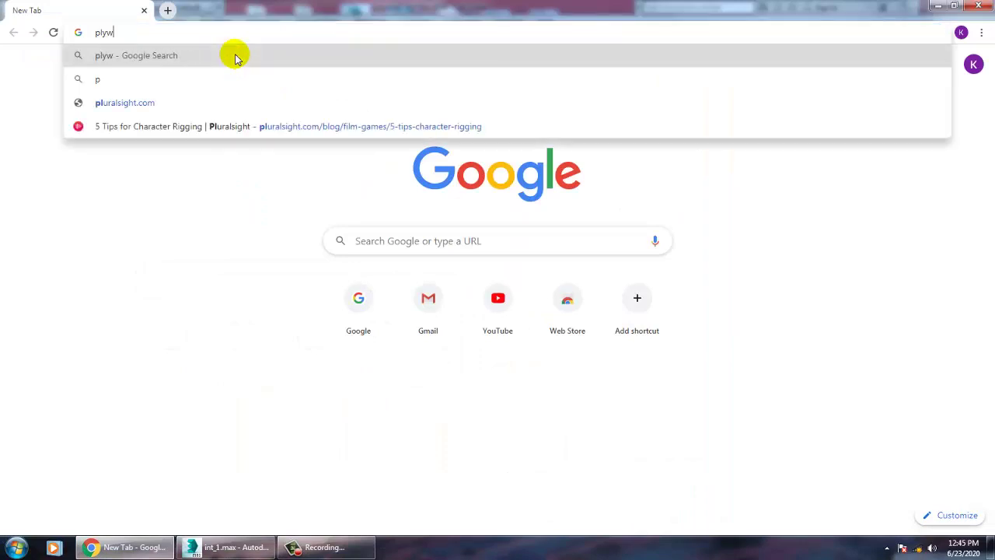
{"action": "type", "text": "ood textur"}
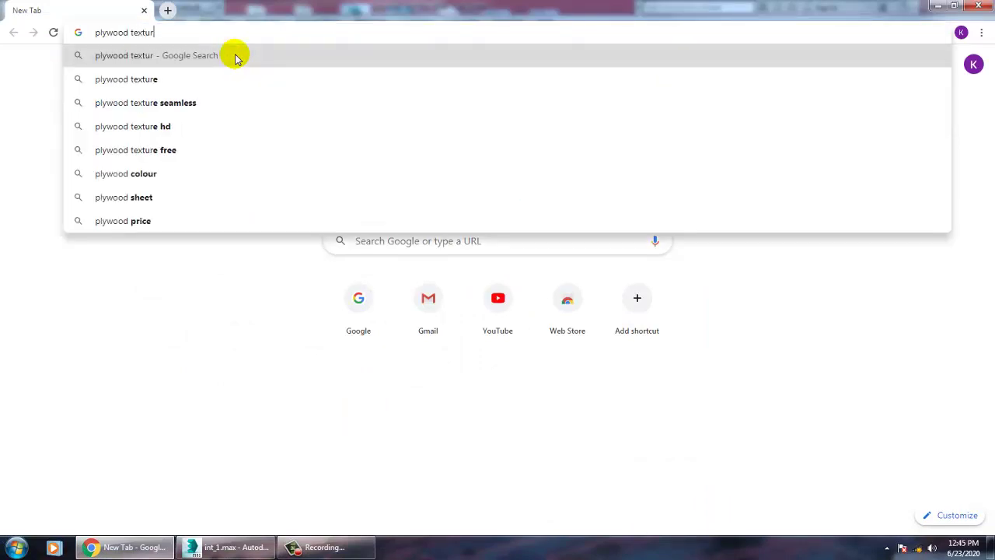
{"action": "type", "text": "es"}
{"action": "key", "text": "Return"}
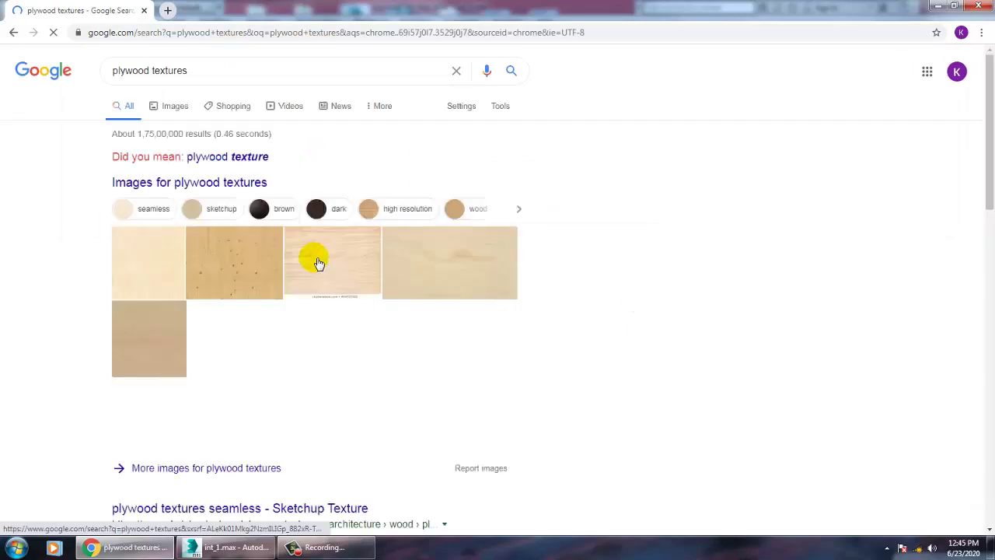
{"action": "left_click", "coordinate": [176, 106]}
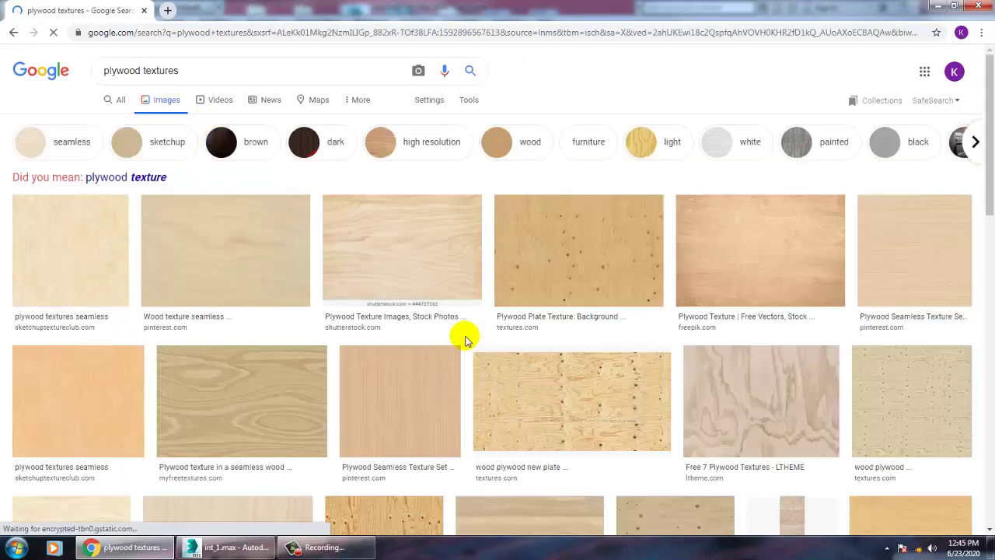
- Browse the plywood texture results, preview the high-quality plywood image from textures101.com, and close the preview
{"action": "scroll", "coordinate": [465, 339], "scroll_direction": "down", "scroll_amount": 2}
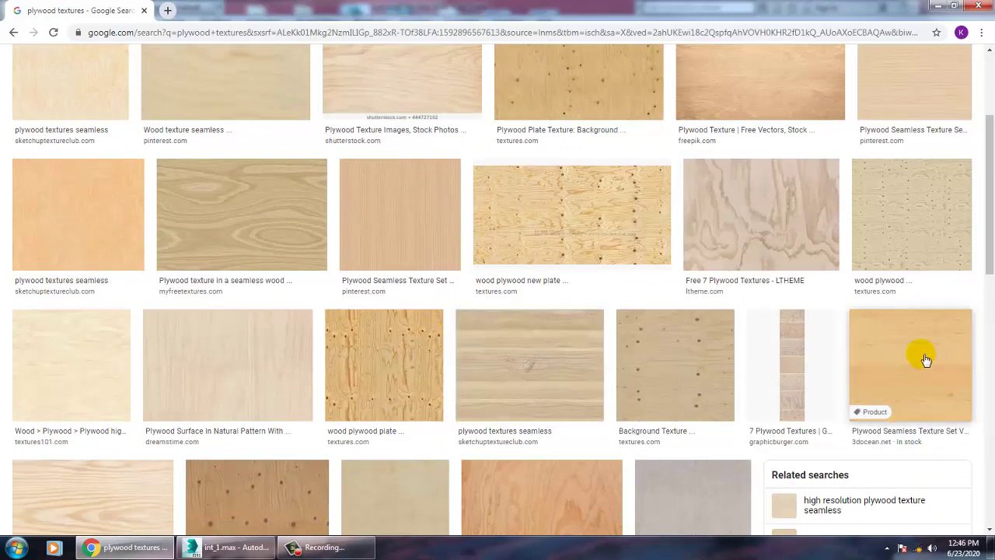
{"action": "scroll", "coordinate": [926, 360], "scroll_direction": "down", "scroll_amount": 6}
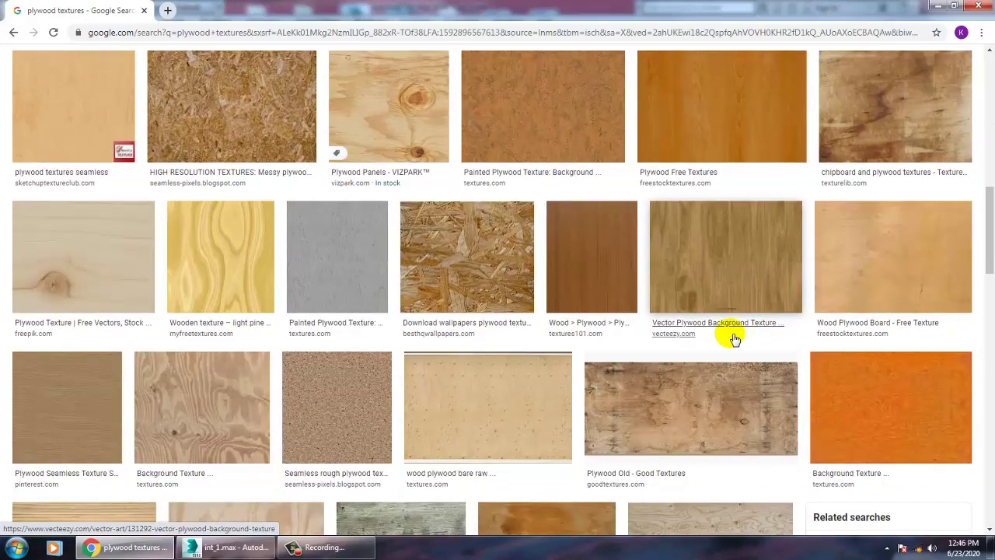
{"action": "scroll", "coordinate": [733, 338], "scroll_direction": "down", "scroll_amount": 4}
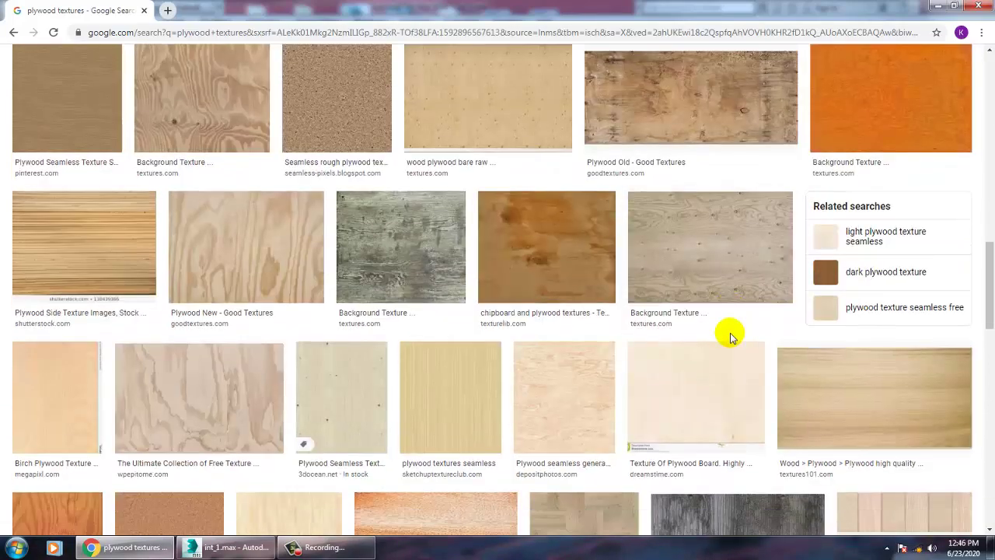
{"action": "scroll", "coordinate": [731, 336], "scroll_direction": "down", "scroll_amount": 2}
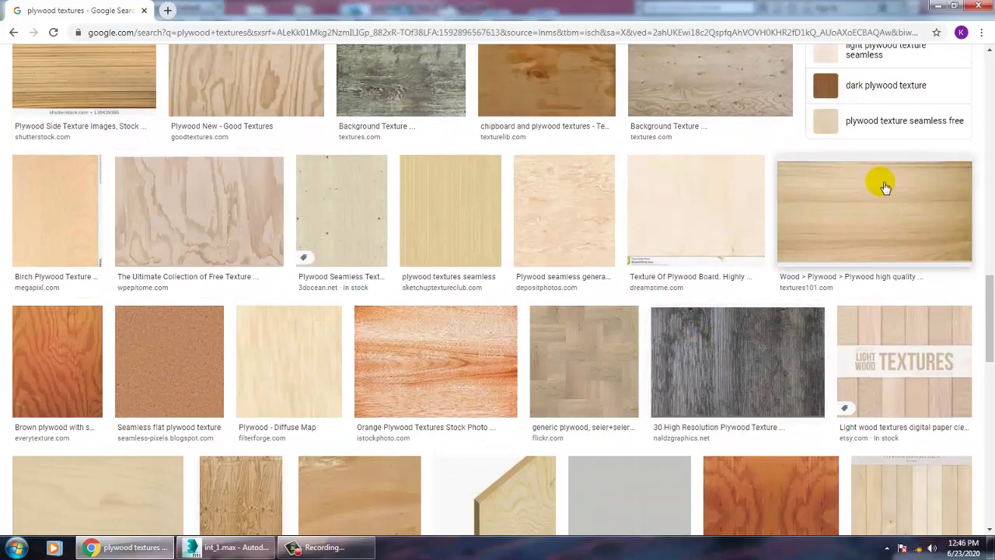
{"action": "left_click", "coordinate": [874, 189]}
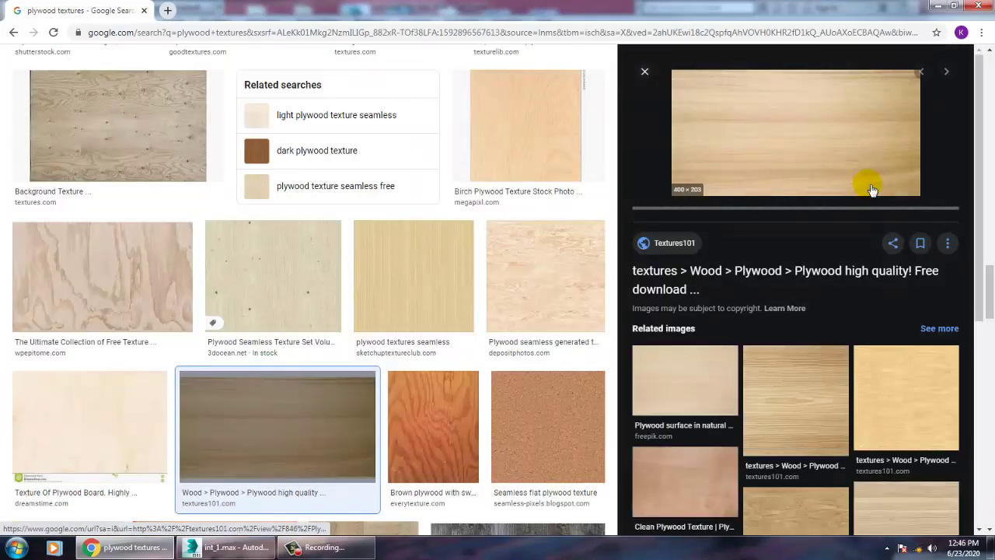
{"action": "left_click", "coordinate": [645, 71]}
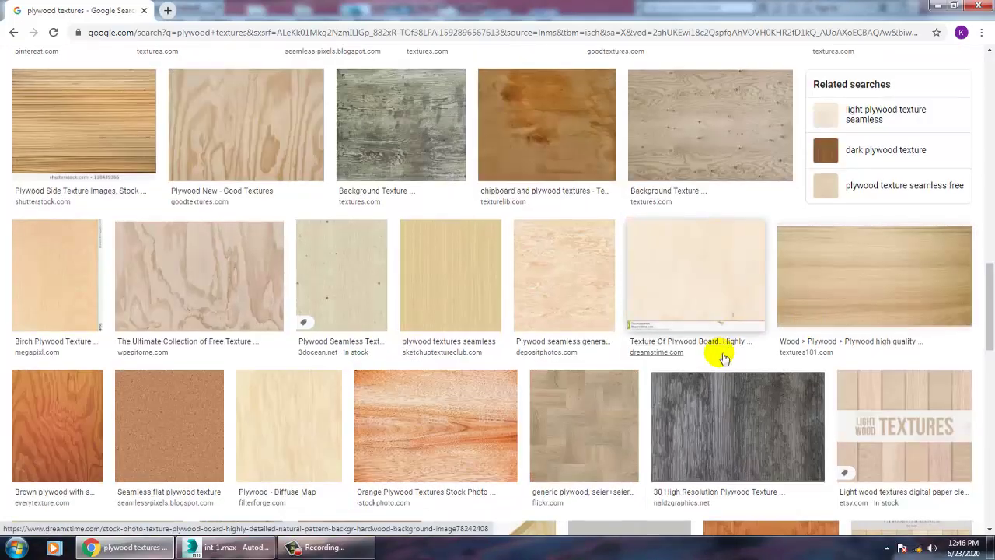
- Browse further plywood results, preview the birch plywood texture from Depositphotos, and open its page in a new tab
{"action": "scroll", "coordinate": [723, 357], "scroll_direction": "down", "scroll_amount": 8}
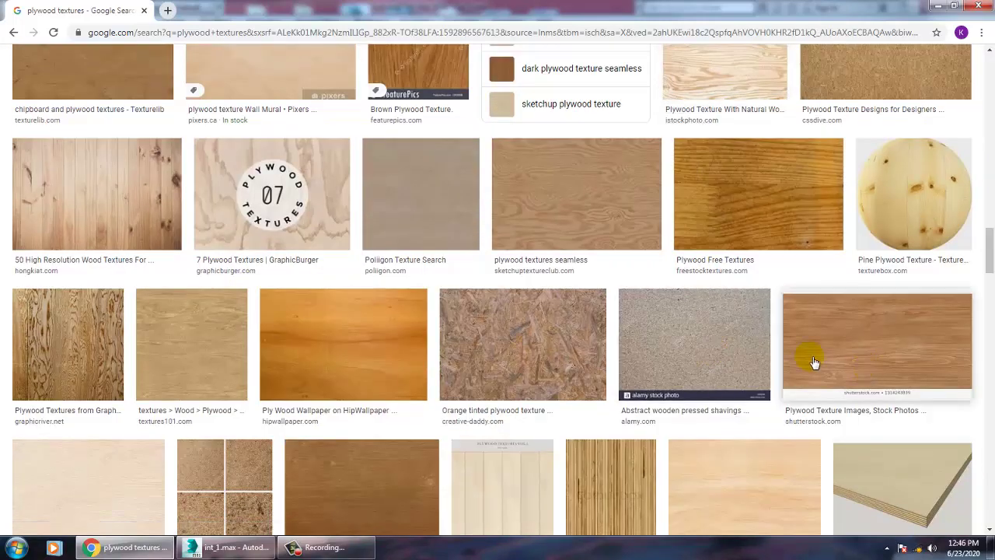
{"action": "scroll", "coordinate": [400, 484], "scroll_direction": "down", "scroll_amount": 1}
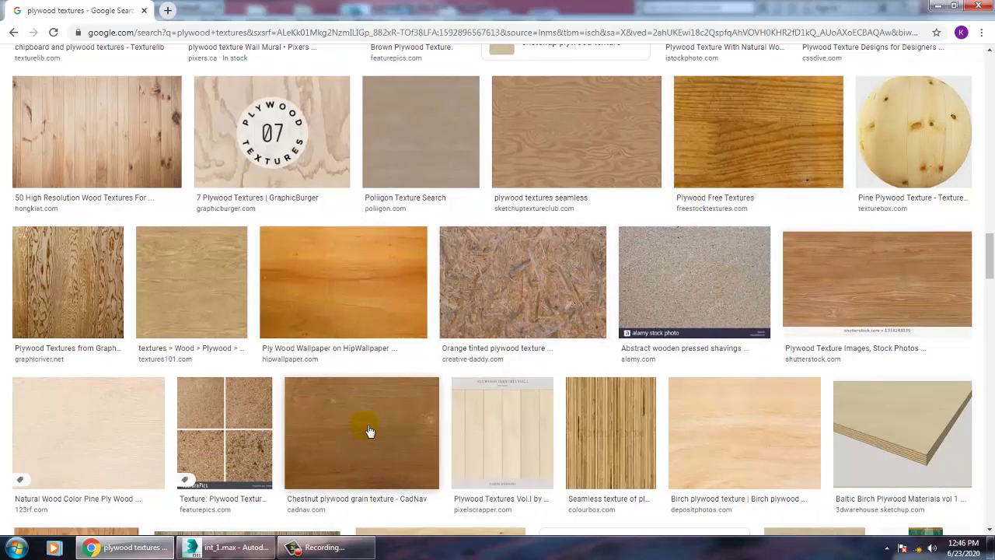
{"action": "scroll", "coordinate": [440, 426], "scroll_direction": "down", "scroll_amount": 3}
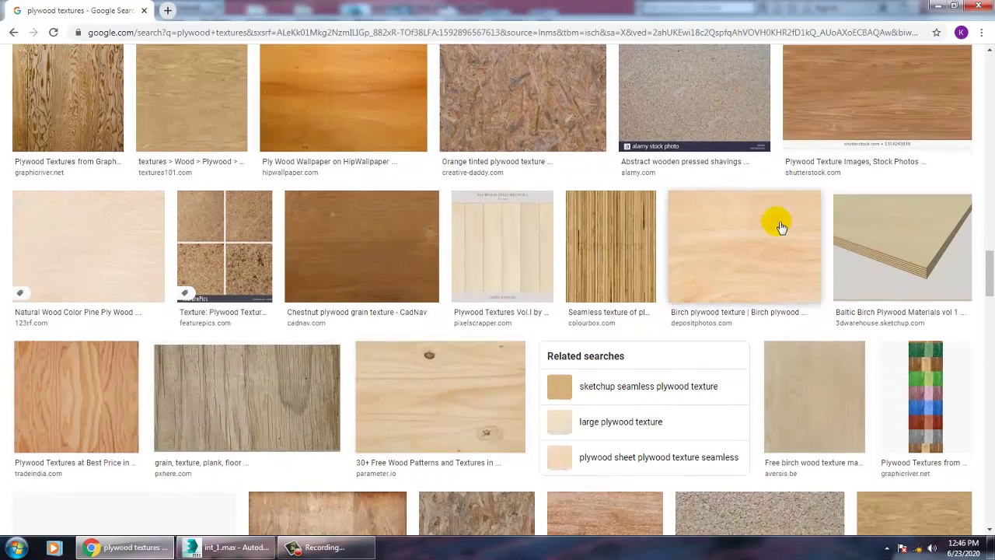
{"action": "left_click", "coordinate": [779, 224]}
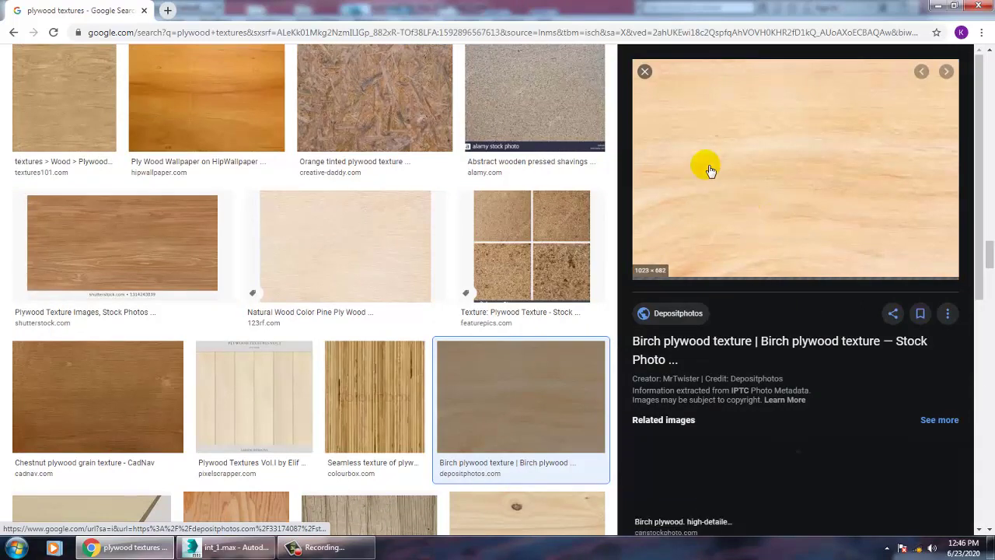
{"action": "right_click", "coordinate": [762, 125]}
{"action": "left_click", "coordinate": [781, 136]}
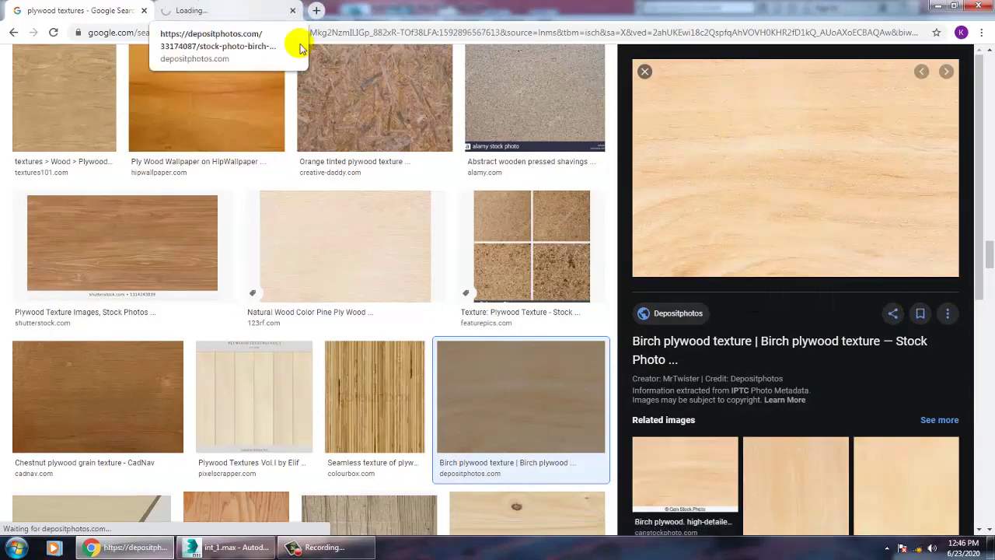
- Save the birch plywood image into the June int folder as the JPEG "depositphotos_33174087-stock-photo-birch-plywood-texture" and close its preview
{"action": "left_click", "coordinate": [248, 11]}
{"action": "left_click", "coordinate": [78, 11]}
{"action": "right_click", "coordinate": [801, 148]}
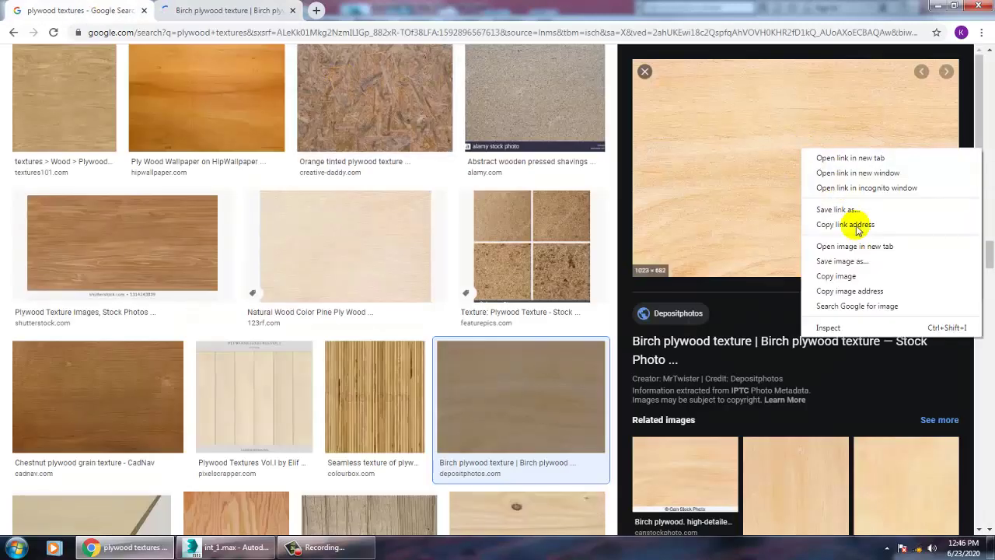
{"action": "left_click", "coordinate": [867, 262]}
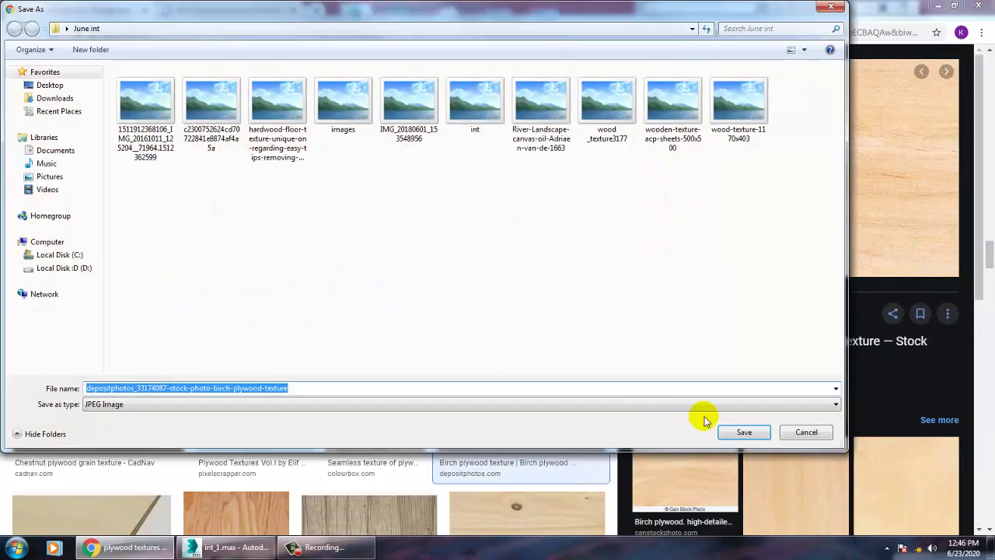
{"action": "left_click", "coordinate": [743, 432]}
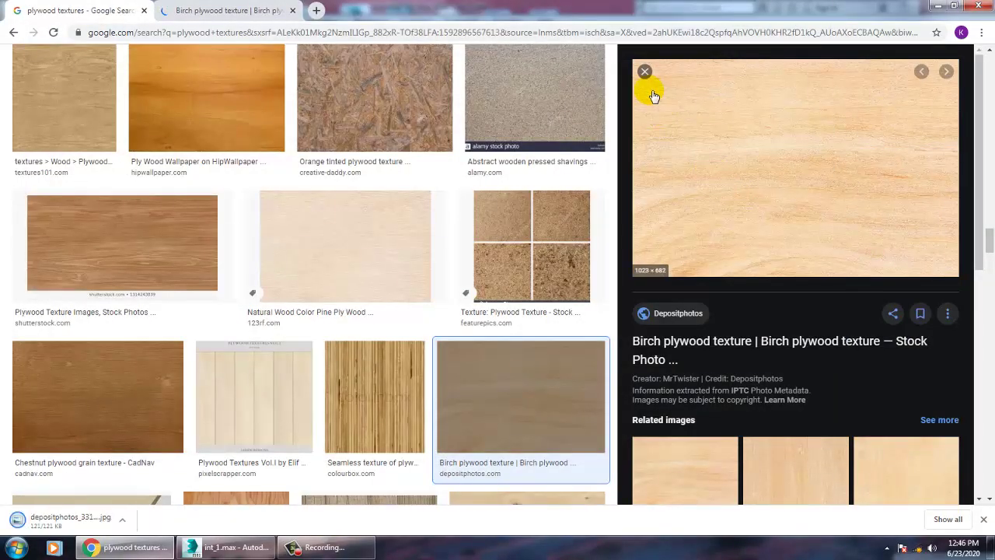
{"action": "left_click", "coordinate": [643, 75]}
- Browse the remaining plywood results, glance at the 3ds Max scene, and refine the image search to "grey plywood textures"
{"action": "scroll", "coordinate": [769, 391], "scroll_direction": "down", "scroll_amount": 3}
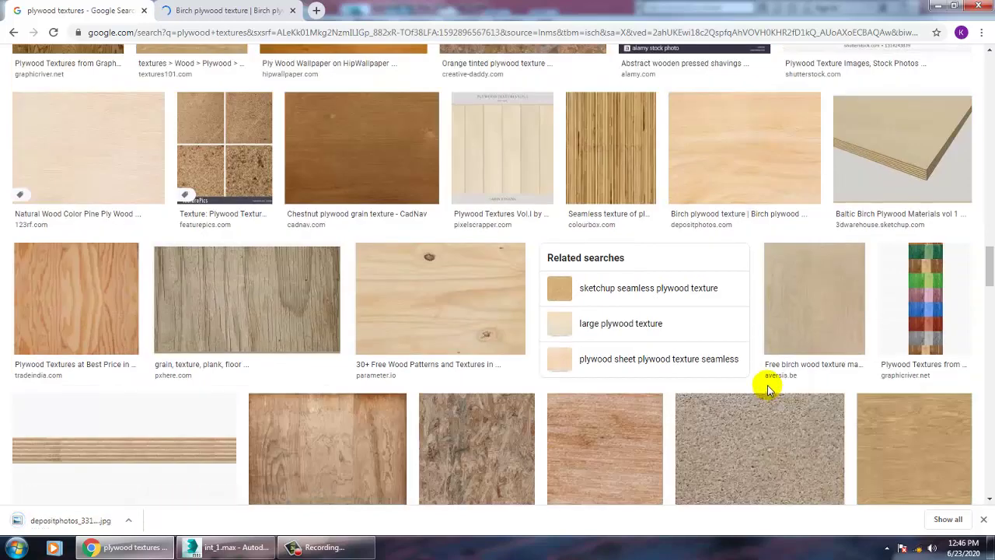
{"action": "left_click", "coordinate": [242, 548]}
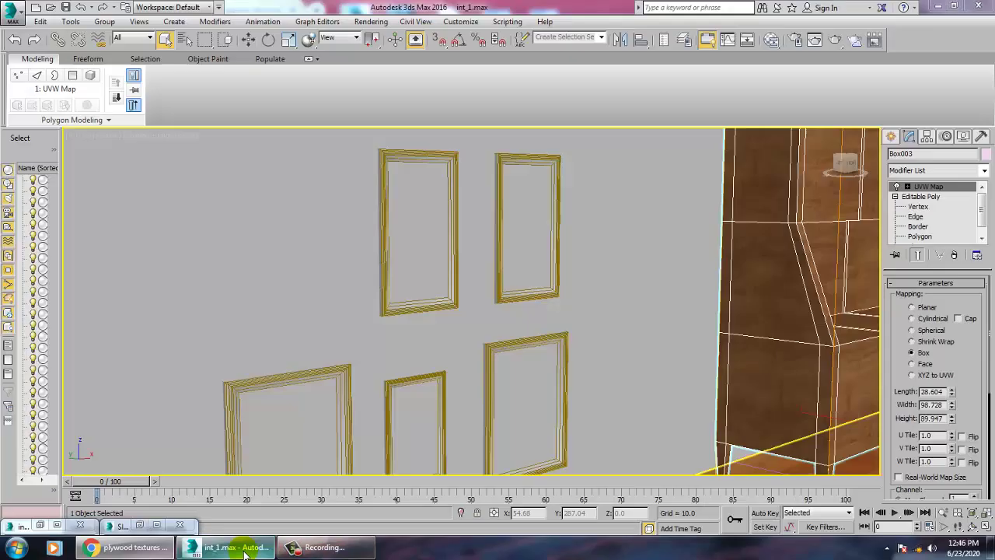
{"action": "left_click", "coordinate": [242, 548]}
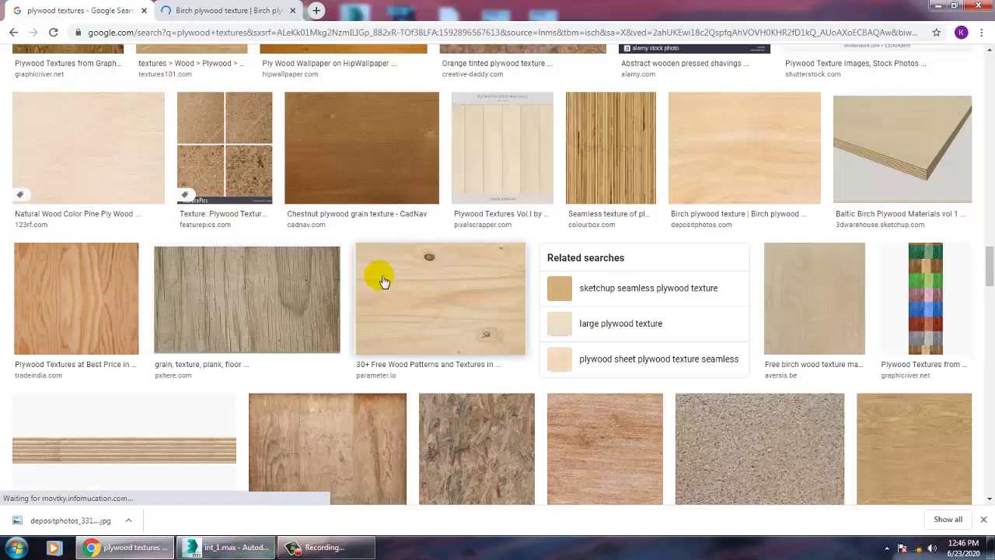
{"action": "scroll", "coordinate": [217, 179], "scroll_direction": "down", "scroll_amount": 5}
{"action": "scroll", "coordinate": [216, 179], "scroll_direction": "up", "scroll_amount": 10}
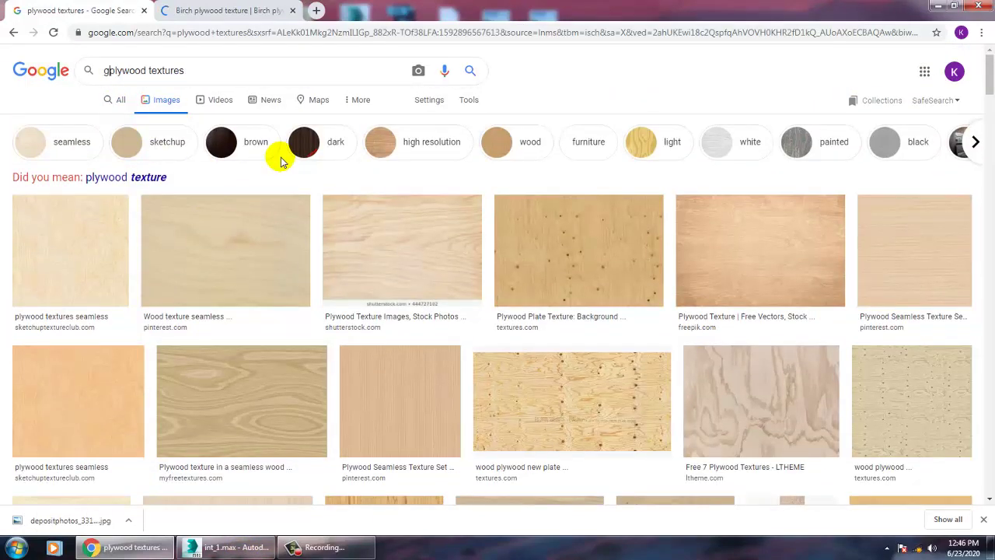
{"action": "key", "text": "Return"}
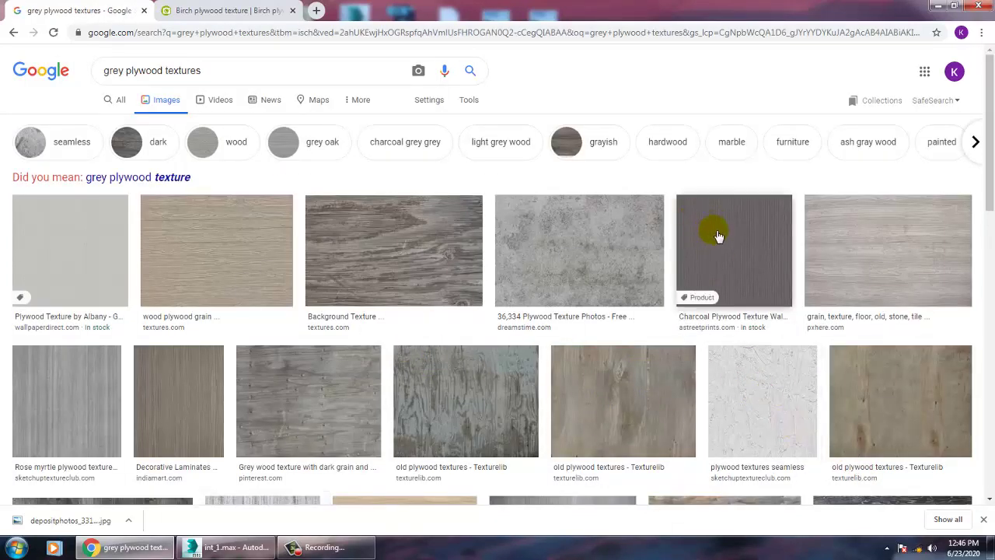
- Browse the grey plywood texture results, preview the grey Century Laminates design, and close the preview
{"action": "scroll", "coordinate": [738, 272], "scroll_direction": "down", "scroll_amount": 3}
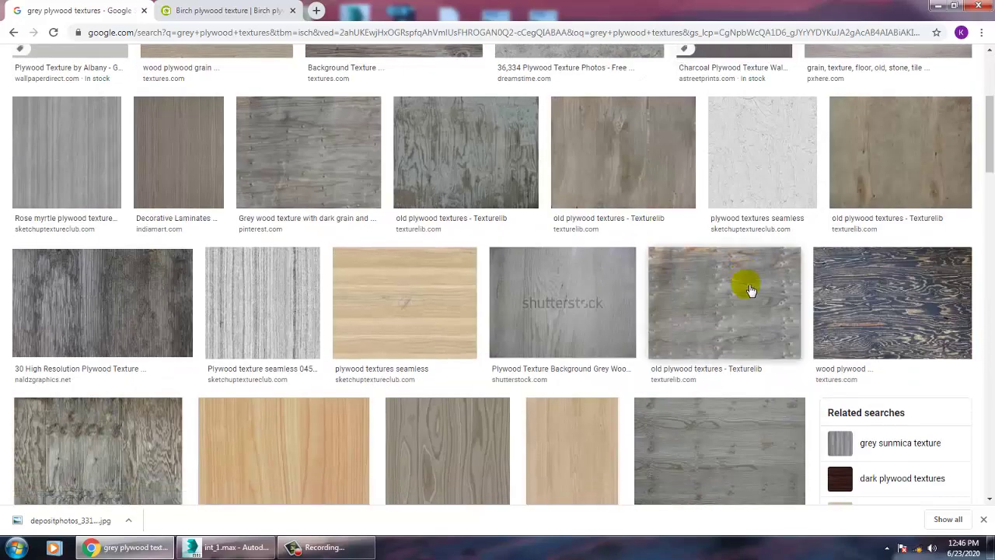
{"action": "scroll", "coordinate": [751, 287], "scroll_direction": "down", "scroll_amount": 2}
{"action": "scroll", "coordinate": [751, 290], "scroll_direction": "down", "scroll_amount": 2}
{"action": "scroll", "coordinate": [753, 293], "scroll_direction": "down", "scroll_amount": 4}
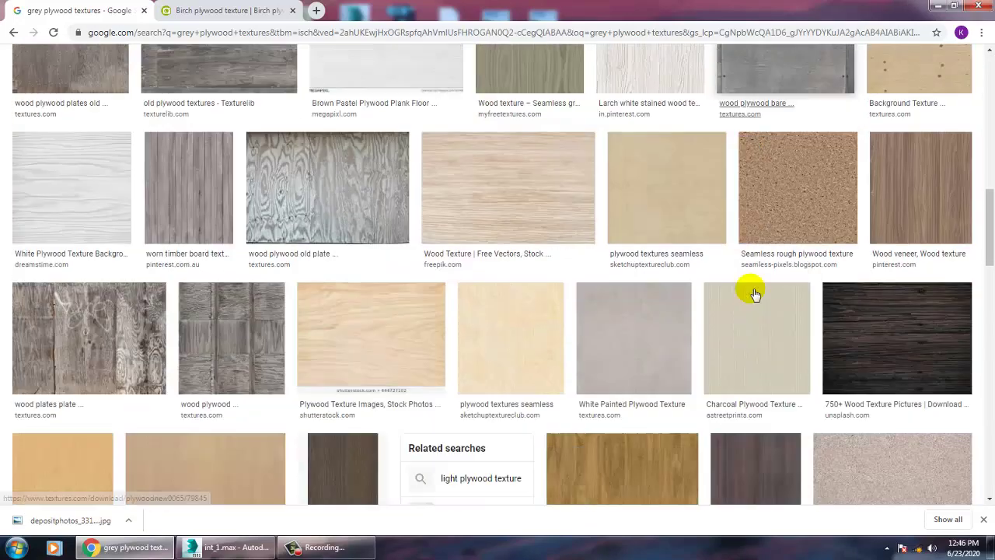
{"action": "scroll", "coordinate": [758, 294], "scroll_direction": "down", "scroll_amount": 3}
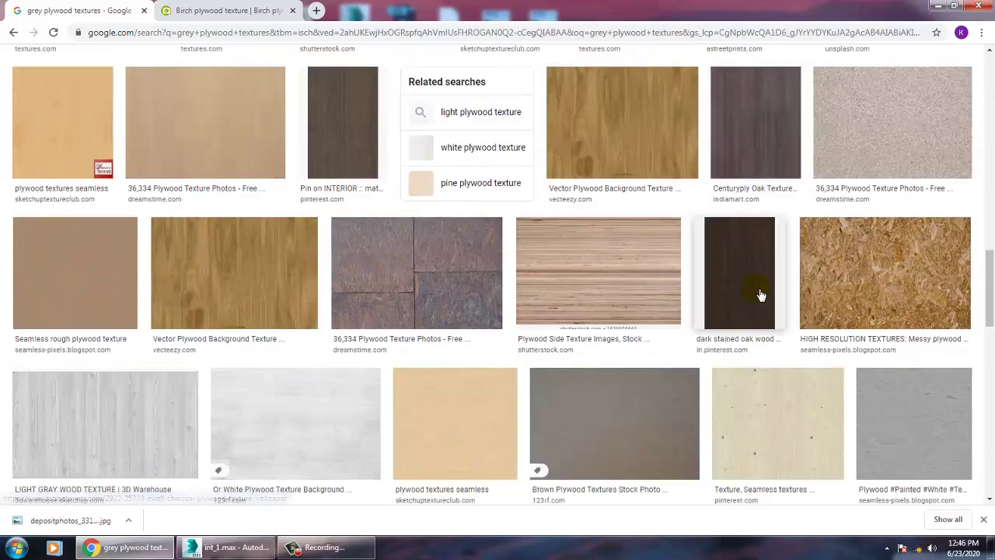
{"action": "scroll", "coordinate": [765, 294], "scroll_direction": "down", "scroll_amount": 3}
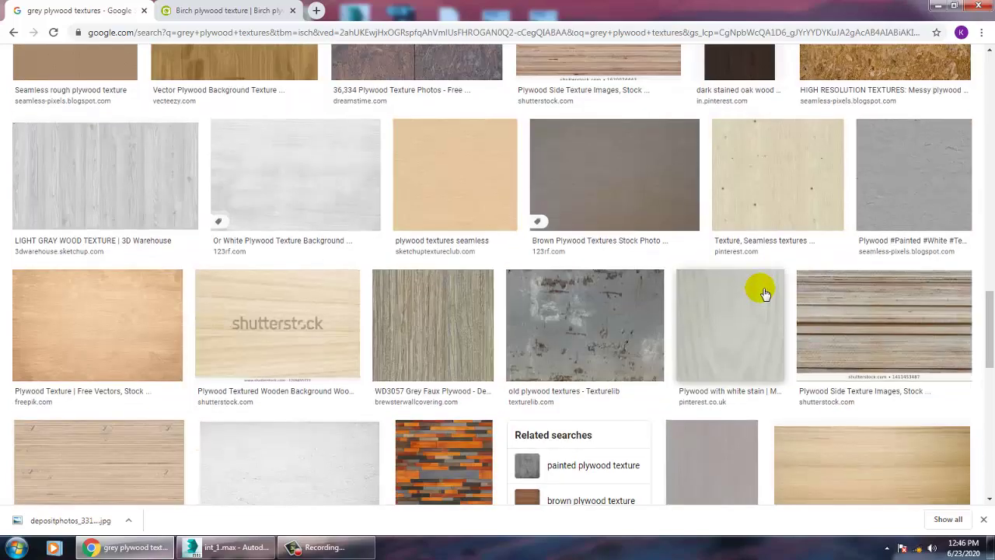
{"action": "scroll", "coordinate": [761, 291], "scroll_direction": "down", "scroll_amount": 2}
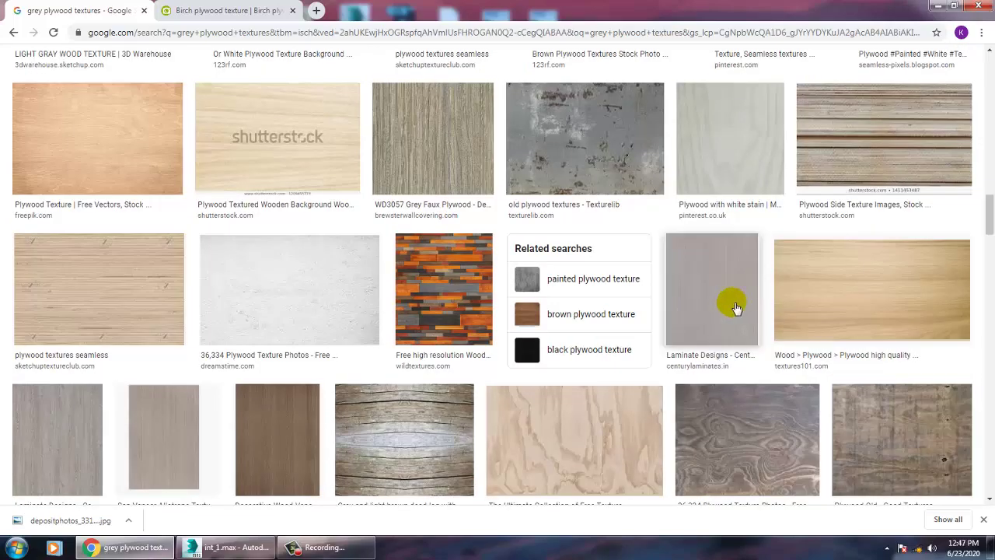
{"action": "scroll", "coordinate": [739, 306], "scroll_direction": "down", "scroll_amount": 3}
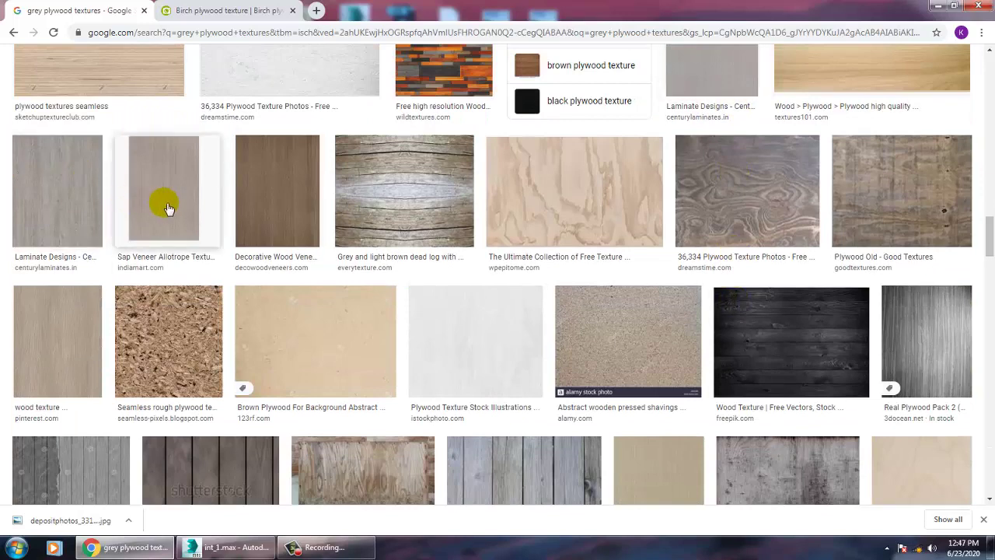
{"action": "left_click", "coordinate": [72, 198]}
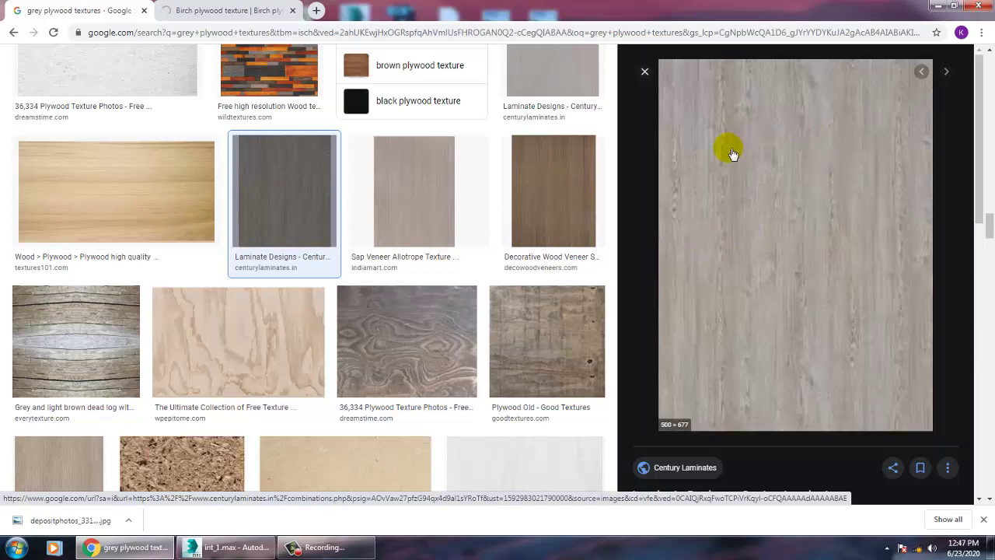
{"action": "left_click", "coordinate": [644, 72]}
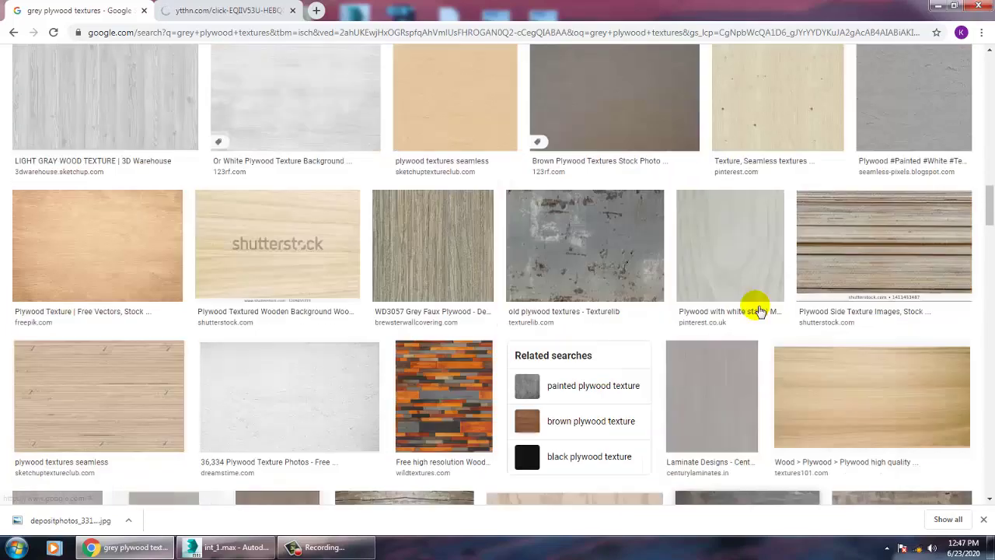
- Preview the Crewe Charcoal Plywood Texture Wallpaper and save it to June int as "0038498_crewe-charcoal-plywood-texture-wallpaper_600" in JPEG format
{"action": "scroll", "coordinate": [758, 311], "scroll_direction": "down", "scroll_amount": 10}
{"action": "scroll", "coordinate": [758, 311], "scroll_direction": "up", "scroll_amount": 8}
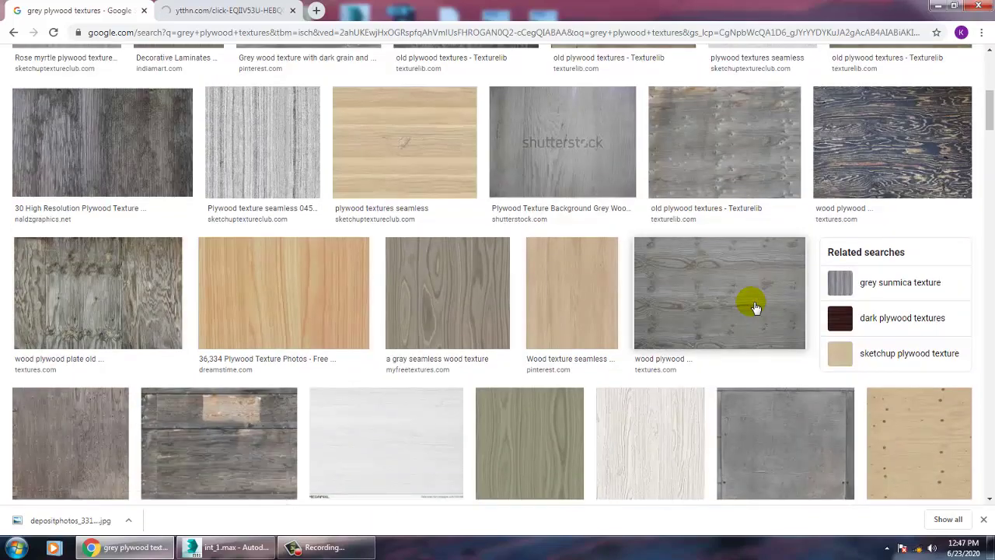
{"action": "scroll", "coordinate": [752, 305], "scroll_direction": "up", "scroll_amount": 5}
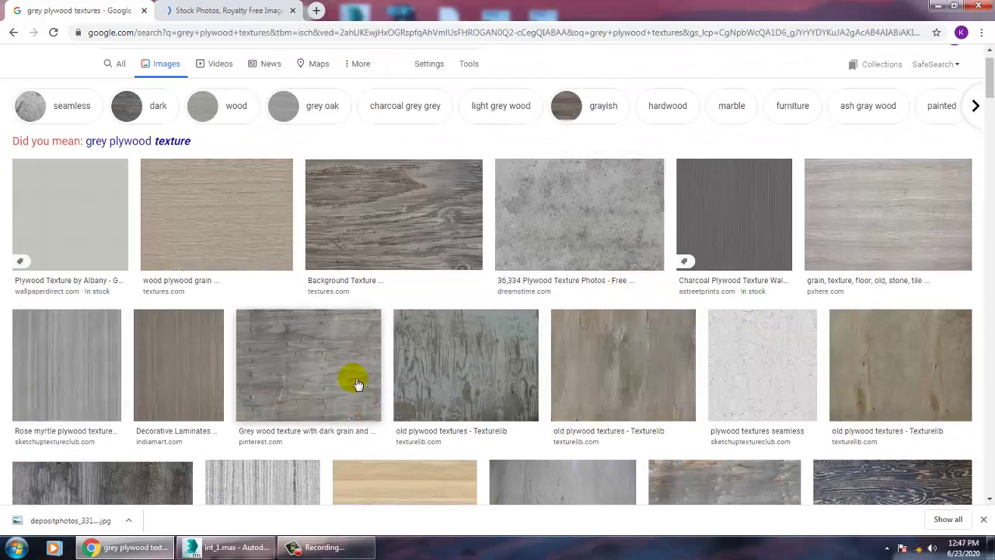
{"action": "left_click", "coordinate": [738, 216]}
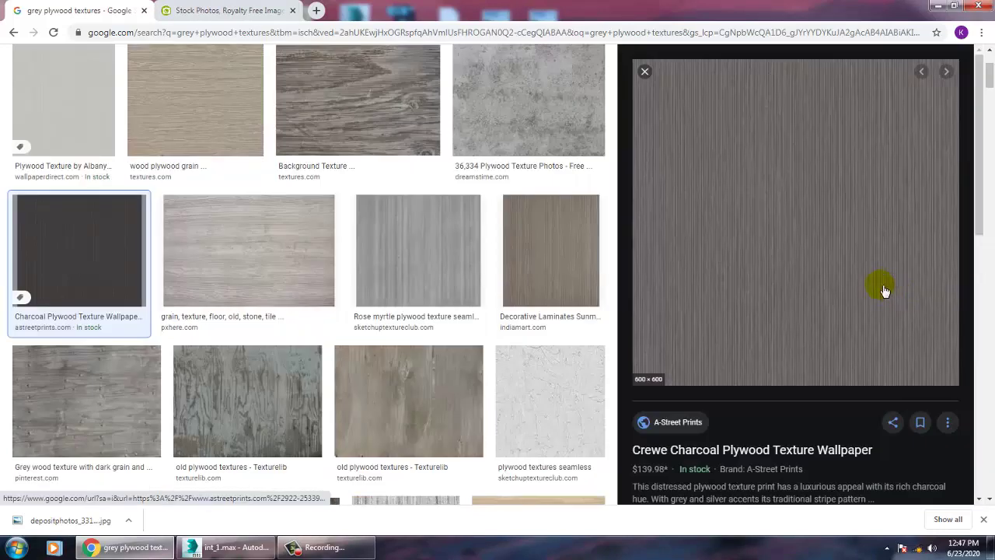
{"action": "right_click", "coordinate": [806, 201]}
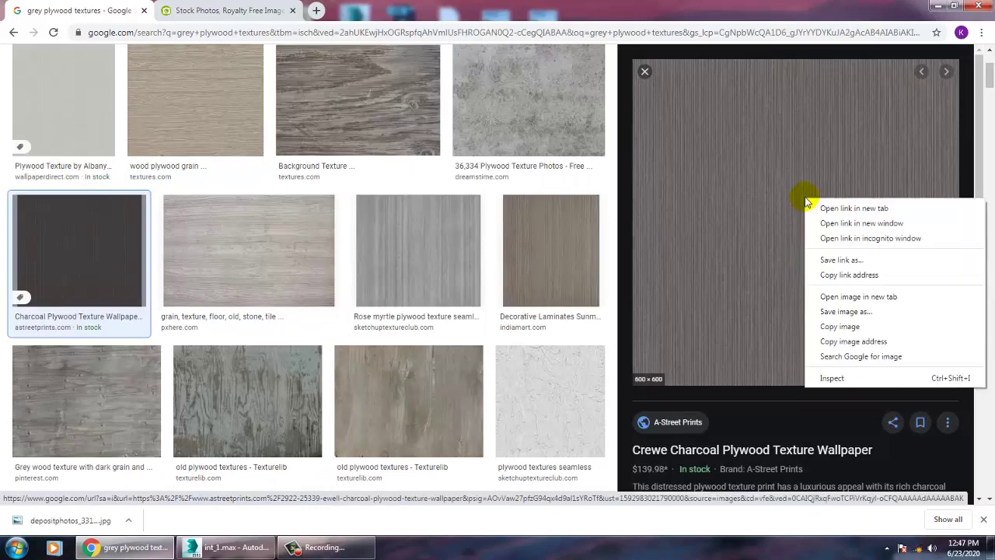
{"action": "left_click", "coordinate": [846, 312]}
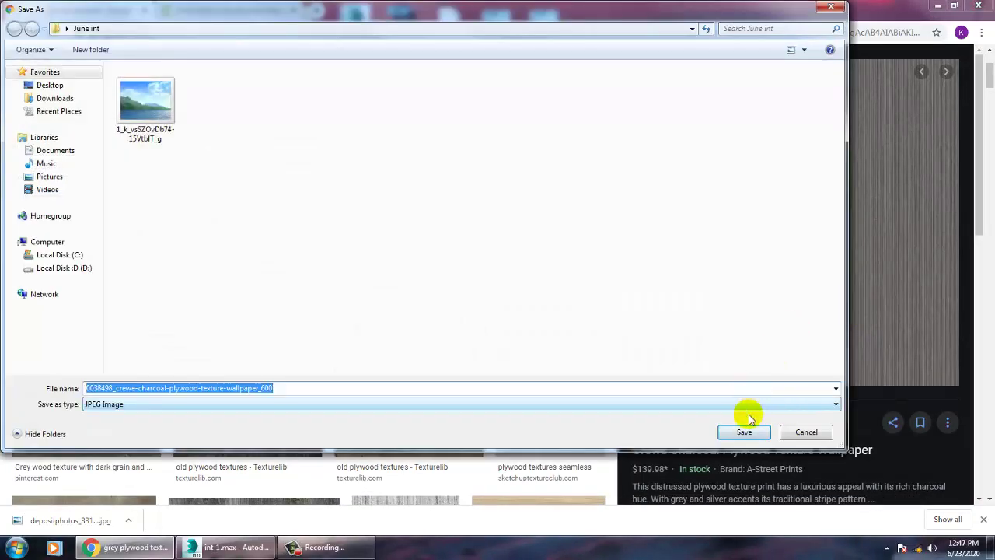
{"action": "left_click", "coordinate": [747, 429]}
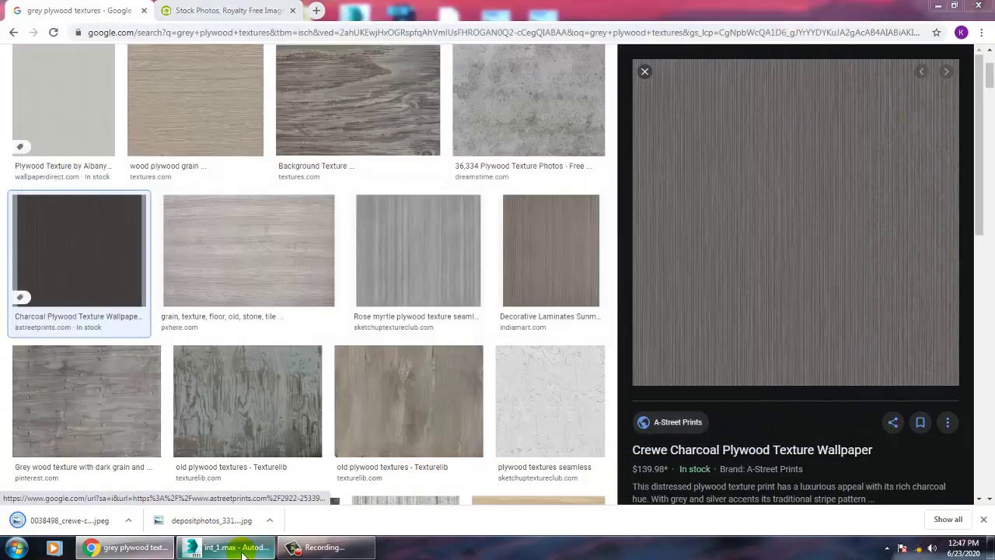
- Switch to 3ds Max and rename the brown wood VRayMtl material as "cabinet"
{"action": "left_click", "coordinate": [233, 547]}
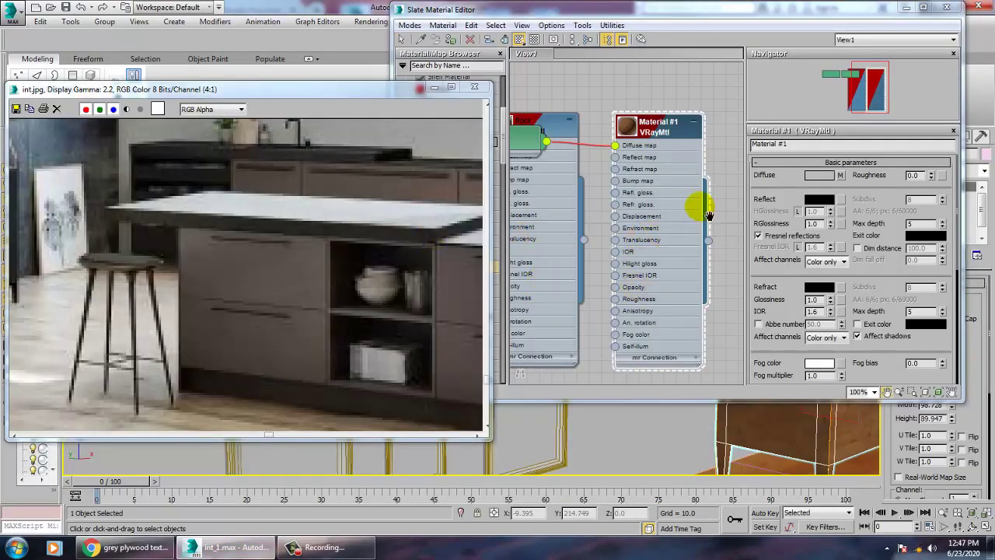
{"action": "middle_click_drag", "start_coordinate": [700, 207], "coordinate": [625, 168]}
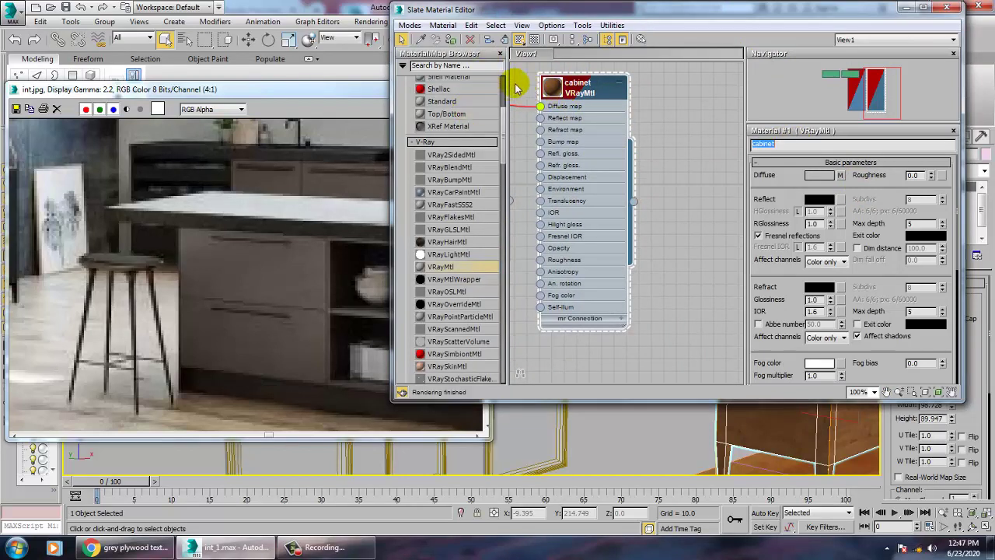
- Move the Slate Material Editor aside and select the kitchen island's base cabinet in the scene
{"action": "left_click_drag", "start_coordinate": [662, 22], "coordinate": [107, 108]}
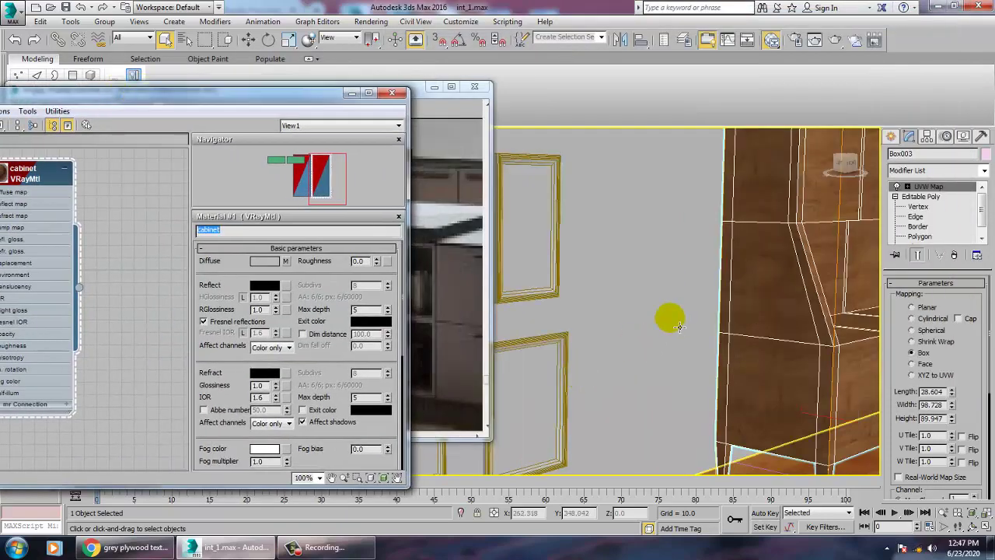
{"action": "scroll", "coordinate": [626, 294], "scroll_direction": "down", "scroll_amount": 7}
{"action": "middle_click_drag", "start_coordinate": [583, 316], "coordinate": [521, 355], "text": "alt"}
{"action": "scroll", "coordinate": [699, 354], "scroll_direction": "up", "scroll_amount": 4}
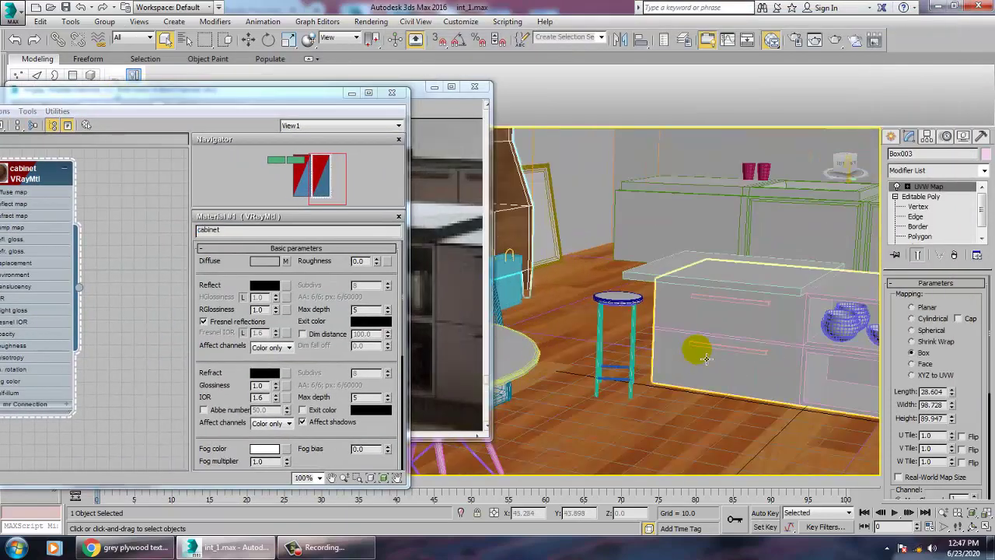
{"action": "left_click", "coordinate": [688, 332]}
{"action": "middle_click_drag", "start_coordinate": [756, 299], "coordinate": [647, 273]}
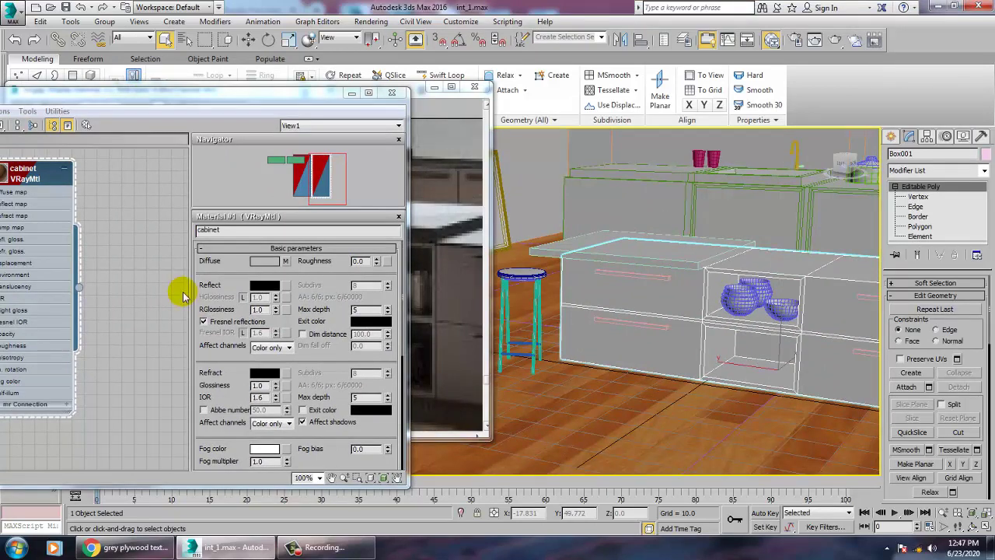
- Bring the Slate Material Editor back and add a new VRayMtl material beside the cabinet material
{"action": "left_click_drag", "start_coordinate": [166, 101], "coordinate": [715, 67]}
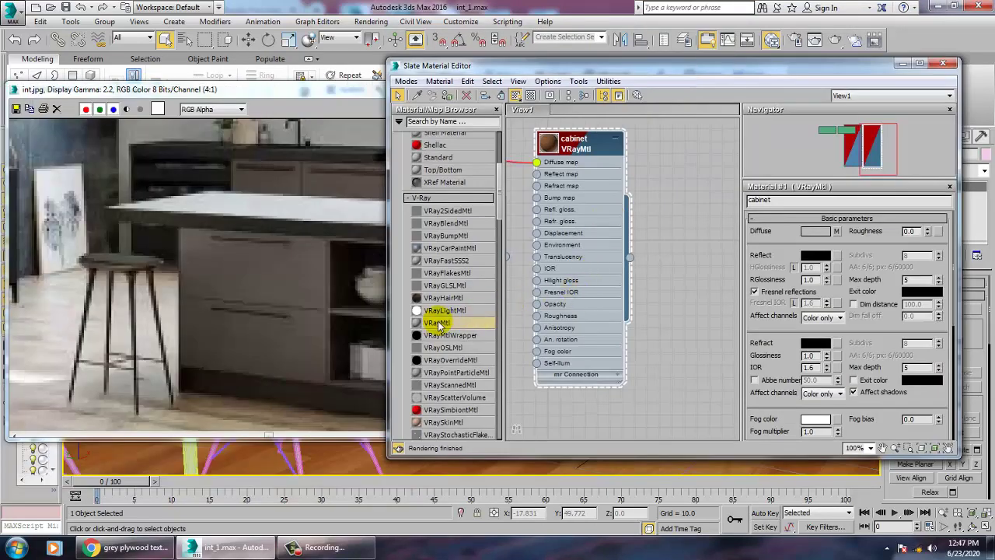
{"action": "left_click_drag", "start_coordinate": [440, 325], "coordinate": [754, 261]}
{"action": "left_click_drag", "start_coordinate": [695, 184], "coordinate": [696, 188]}
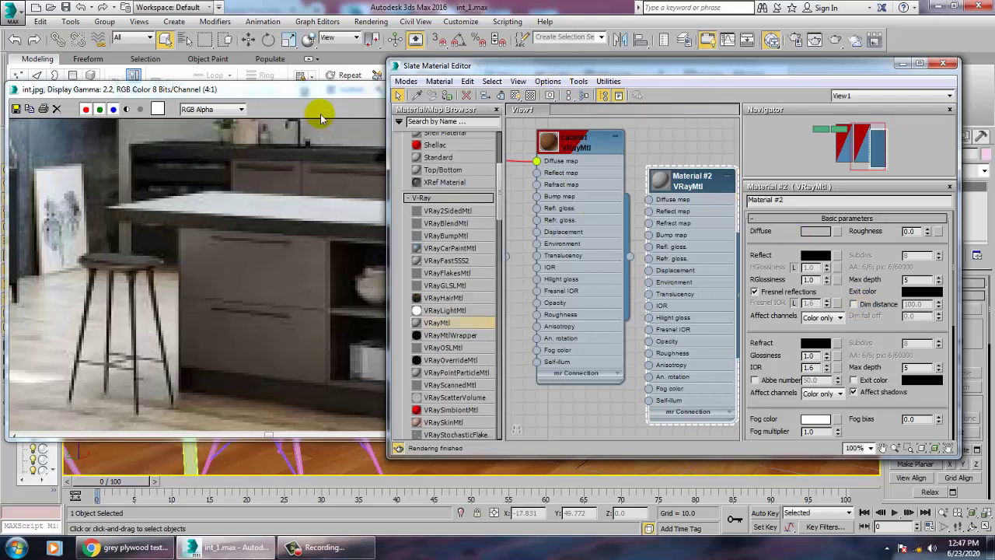
- Load the image "0038498_crewe-charcoal-plywood-texture-wallpaper_600" from June int as the new VRayMtl's diffuse map
{"action": "left_click_drag", "start_coordinate": [494, 70], "coordinate": [248, 131]}
{"action": "left_click", "coordinate": [591, 294]}
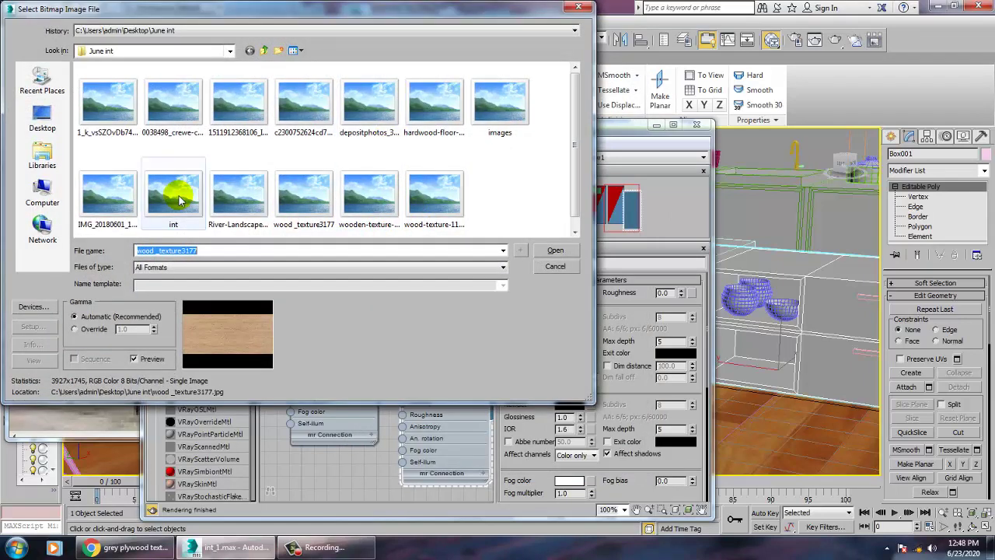
{"action": "left_click", "coordinate": [482, 107]}
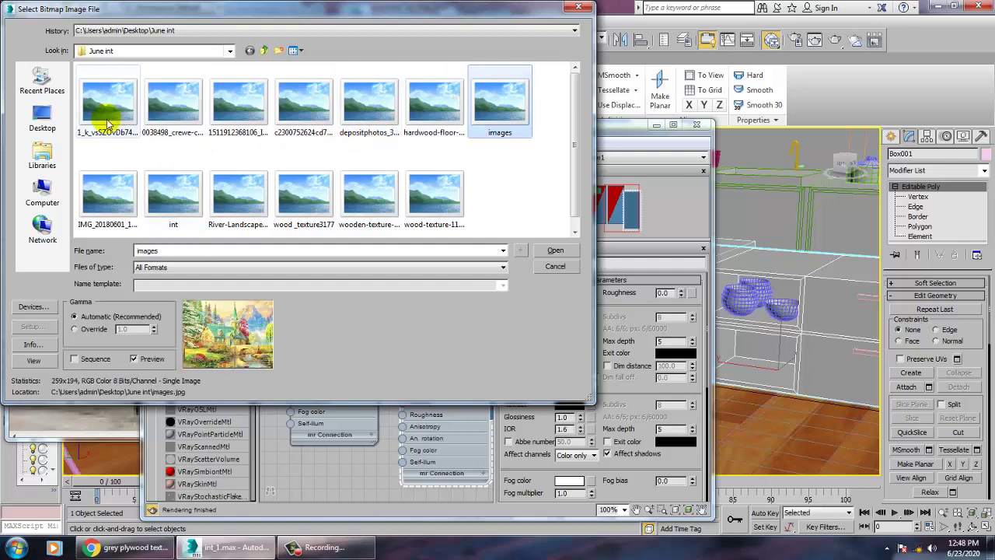
{"action": "left_click", "coordinate": [107, 120]}
{"action": "key", "text": "Down"}
{"action": "key", "text": "Right"}
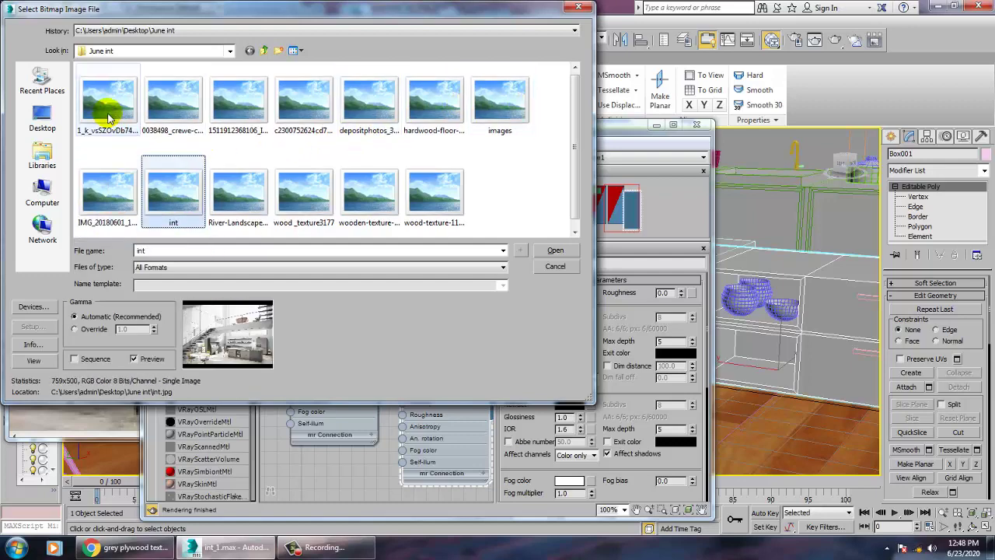
{"action": "key", "text": "Right"}
{"action": "key", "text": "Right"}
{"action": "key", "text": "Right"}
{"action": "key", "text": "Right"}
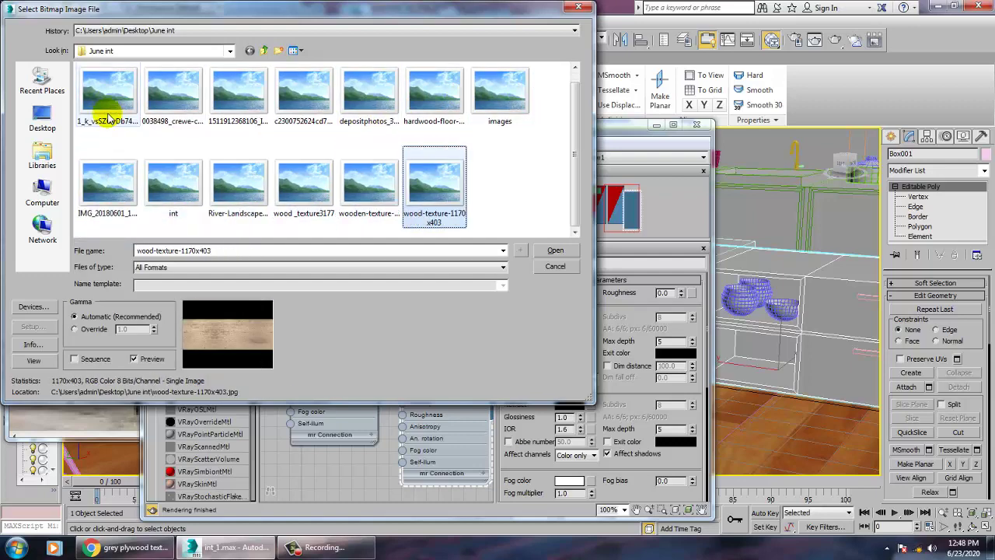
{"action": "key", "text": "Up"}
{"action": "key", "text": "Left"}
{"action": "key", "text": "Right"}
{"action": "key", "text": "Left"}
{"action": "key", "text": "Left"}
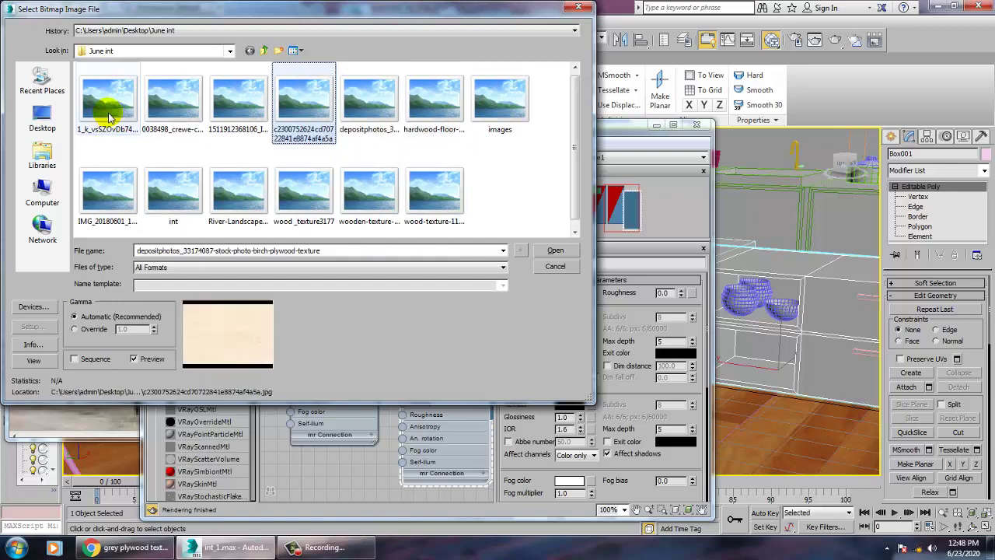
{"action": "key", "text": "Left"}
{"action": "key", "text": "Left"}
{"action": "key", "text": "Left"}
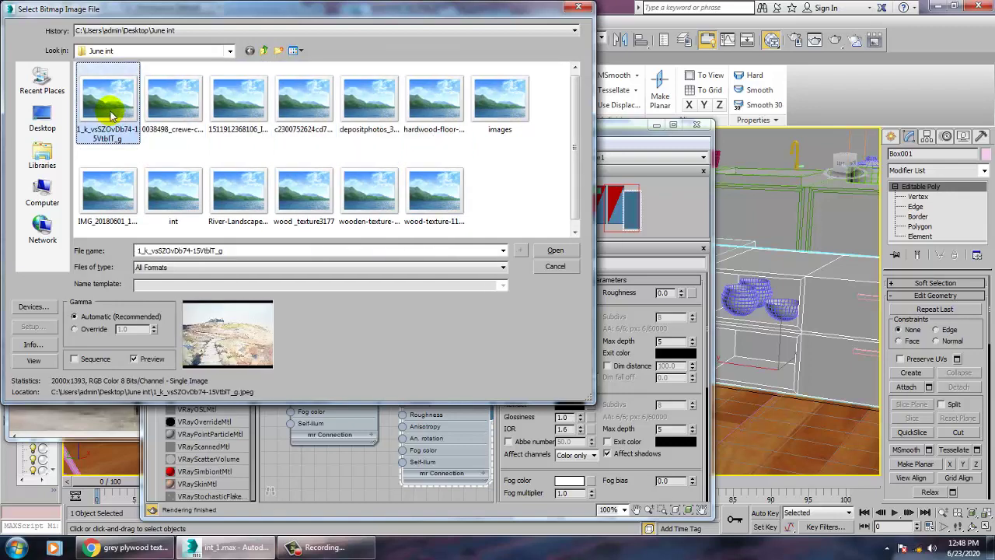
{"action": "key", "text": "Right"}
{"action": "left_click", "coordinate": [554, 250]}
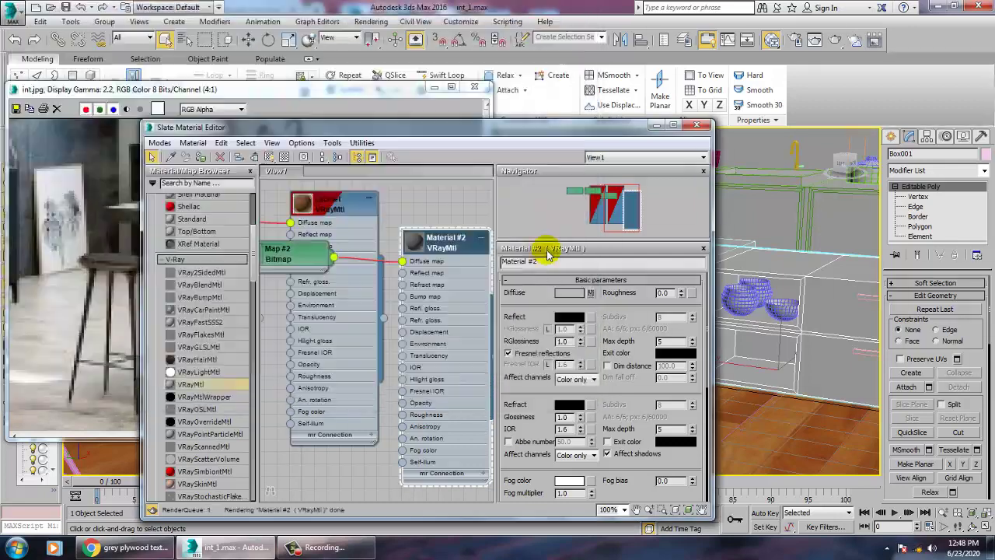
- Show the charcoal plywood texture on the island base in the viewport and minimize the Slate Material Editor
{"action": "left_click", "coordinate": [269, 158]}
{"action": "left_click", "coordinate": [657, 124]}
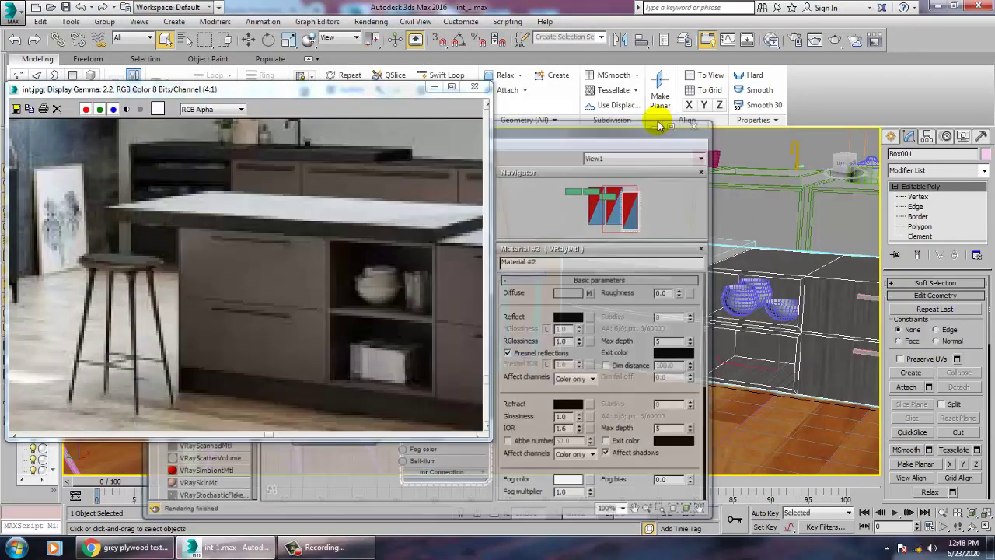
{"action": "scroll", "coordinate": [661, 288], "scroll_direction": "up", "scroll_amount": 6}
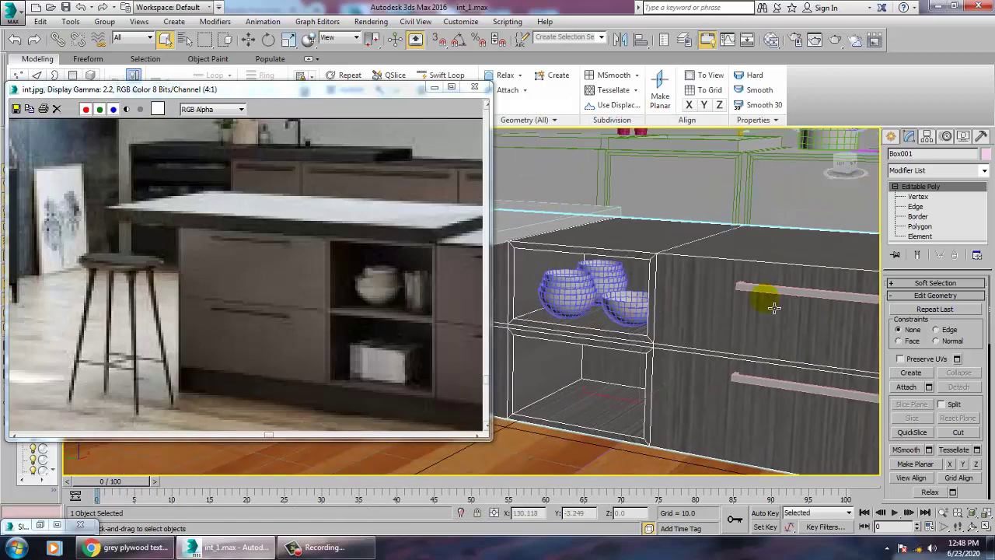
{"action": "scroll", "coordinate": [743, 289], "scroll_direction": "down", "scroll_amount": 6}
{"action": "scroll", "coordinate": [753, 291], "scroll_direction": "up", "scroll_amount": 7}
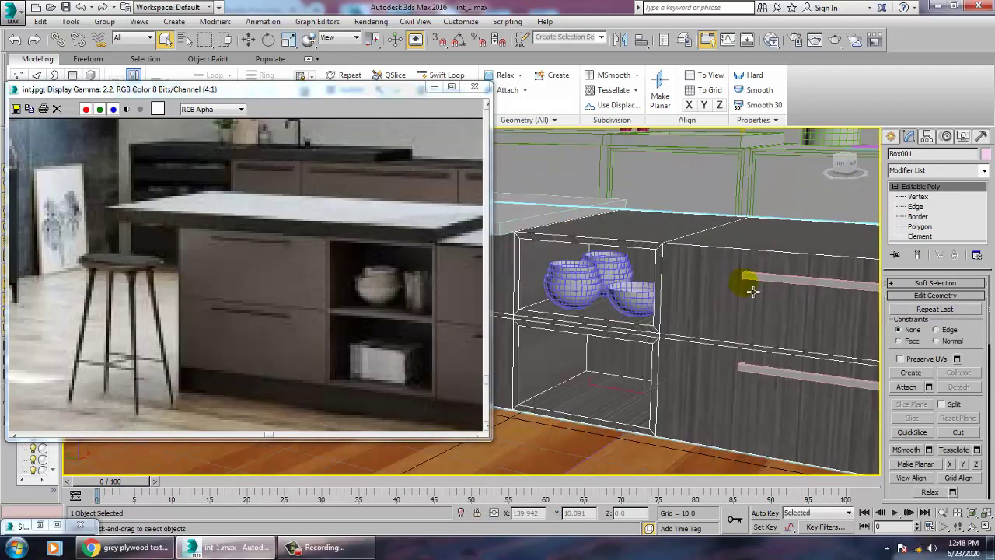
{"action": "middle_click_drag", "start_coordinate": [752, 291], "coordinate": [664, 288]}
- Add a UVW Map modifier to the island base and set its mapping to Box
{"action": "left_click", "coordinate": [923, 171]}
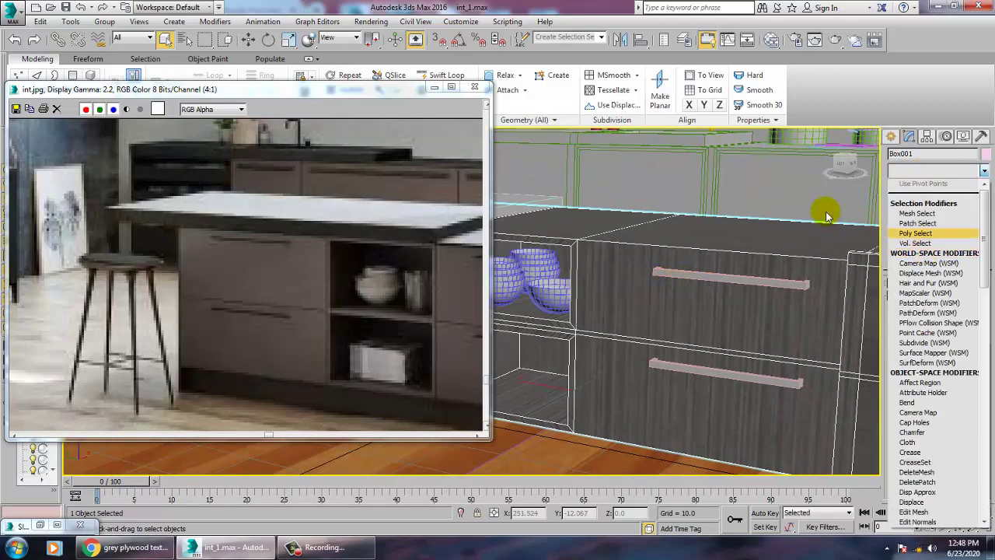
{"action": "key", "text": "u"}
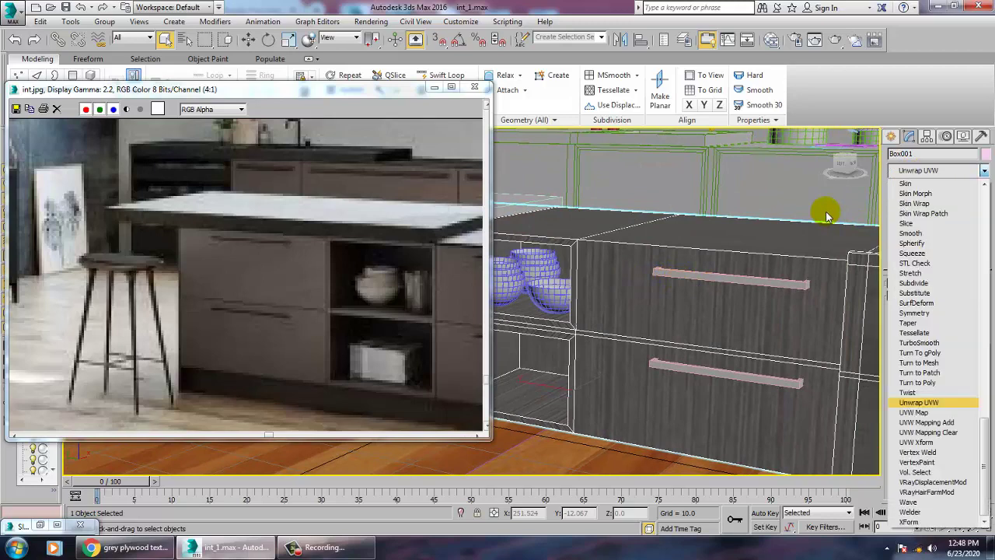
{"action": "key", "text": "Down"}
{"action": "key", "text": "Return"}
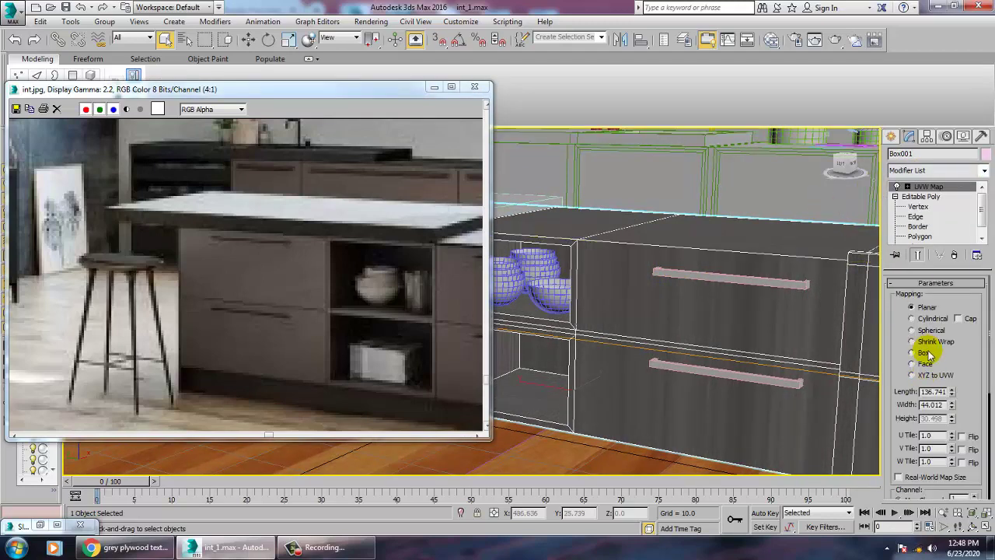
{"action": "left_click", "coordinate": [924, 353]}
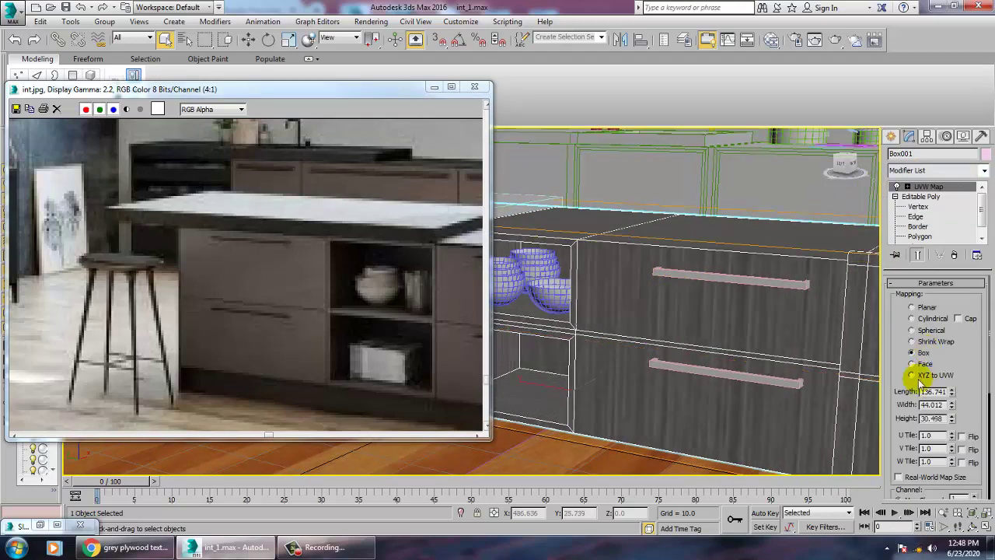
- Rotate the island base's UVW Map gizmo by 90 degrees with angle snap on to turn the wood grain
{"action": "left_click", "coordinate": [907, 187]}
{"action": "left_click", "coordinate": [929, 197]}
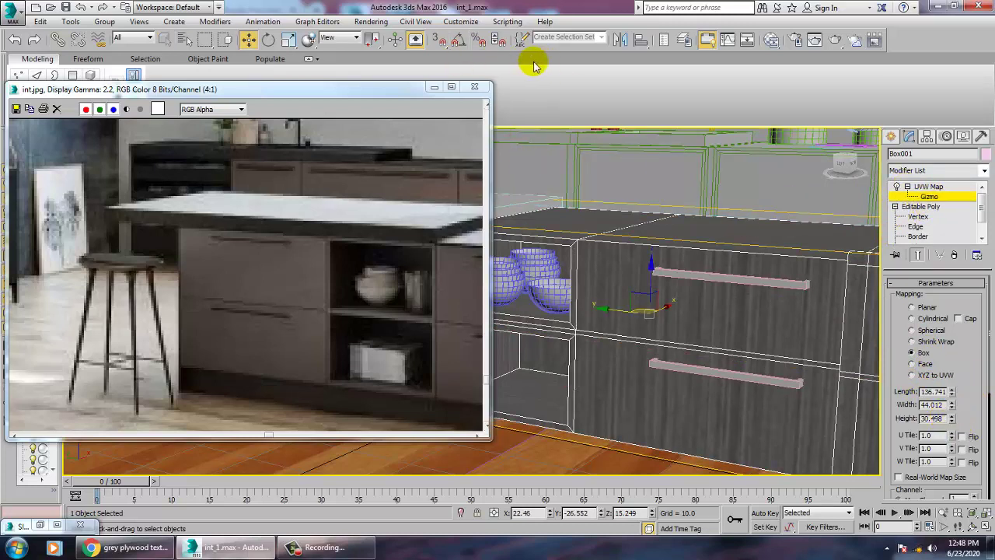
{"action": "right_click", "coordinate": [458, 42]}
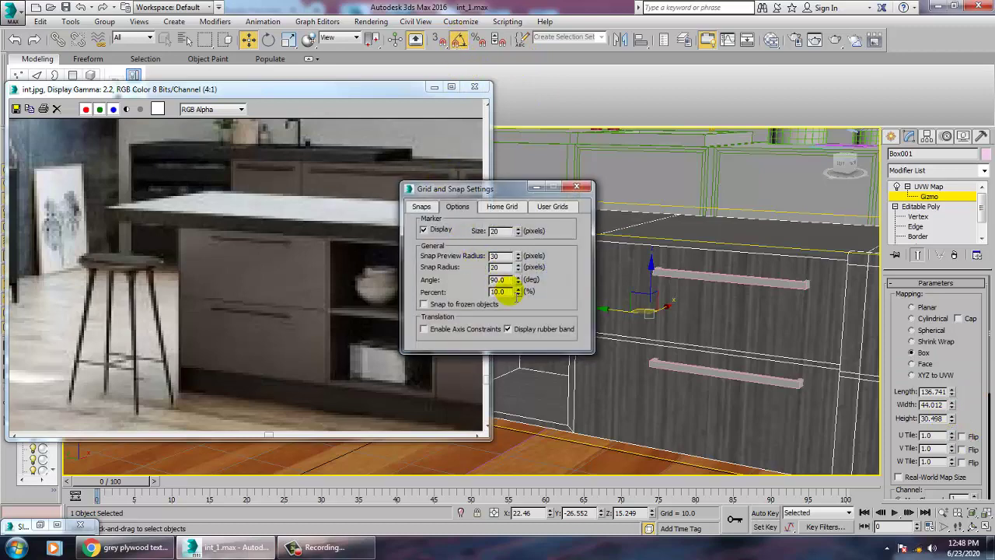
{"action": "key", "text": "Escape"}
{"action": "key", "text": "e"}
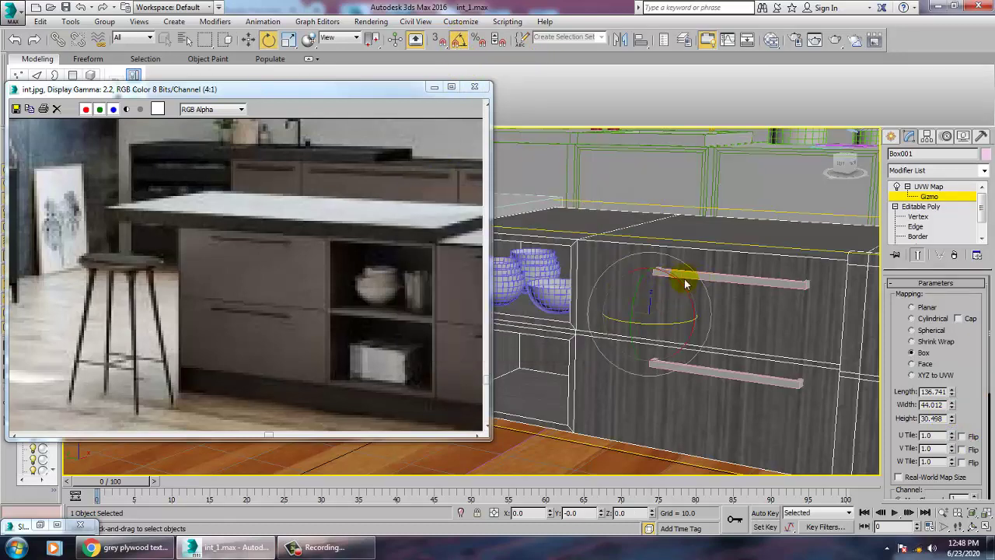
{"action": "left_click_drag", "start_coordinate": [686, 290], "coordinate": [693, 293]}
{"action": "scroll", "coordinate": [692, 302], "scroll_direction": "down", "scroll_amount": 8}
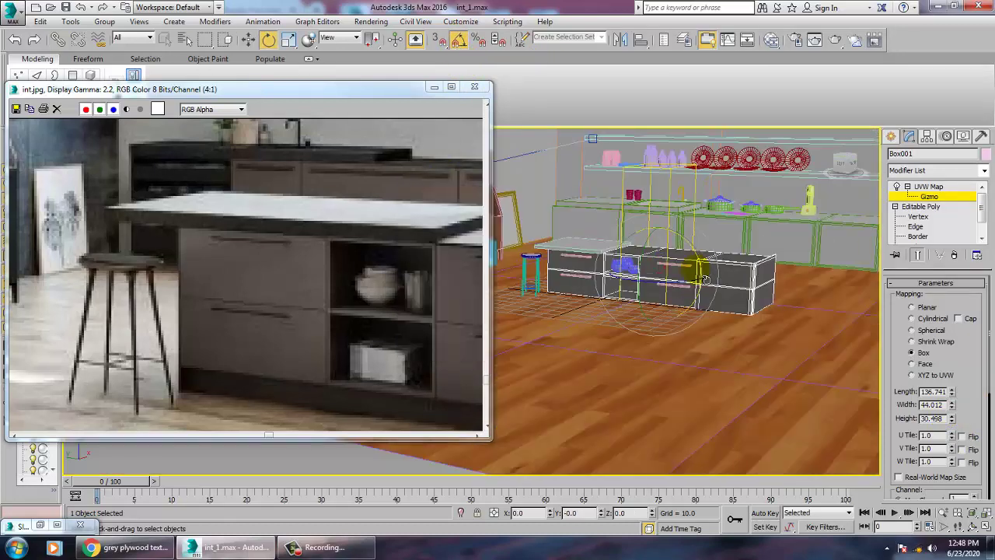
- Fit the UVW Map gizmo to the island base and check the grain on the drawer fronts
{"action": "scroll", "coordinate": [981, 405], "scroll_direction": "down", "scroll_amount": 5}
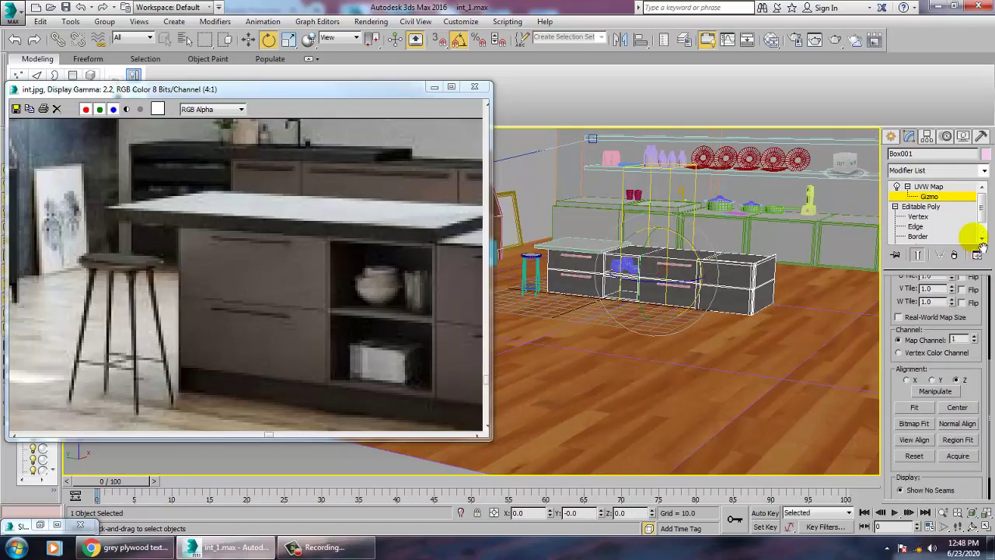
{"action": "left_click", "coordinate": [914, 408]}
{"action": "scroll", "coordinate": [640, 284], "scroll_direction": "up", "scroll_amount": 15}
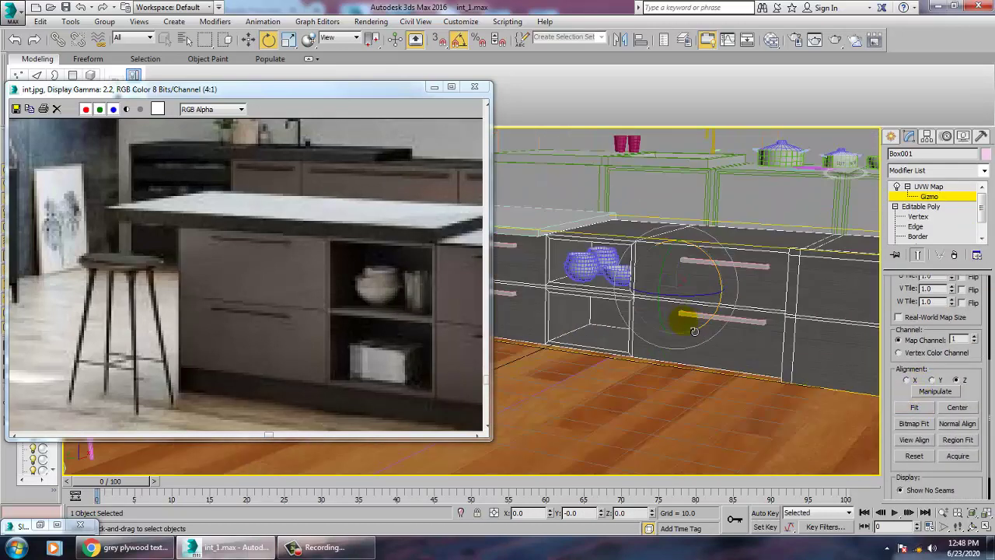
{"action": "scroll", "coordinate": [634, 335], "scroll_direction": "down", "scroll_amount": 8}
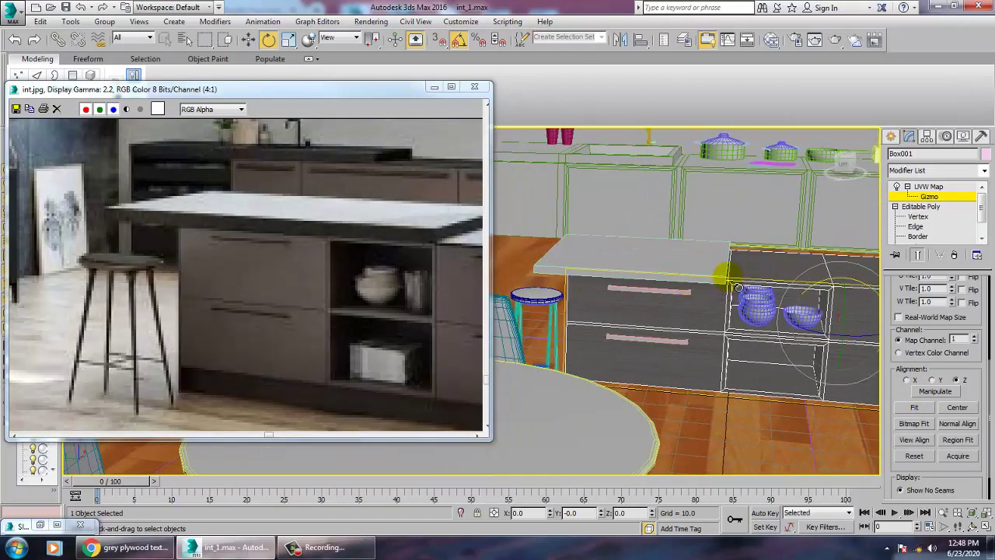
{"action": "middle_click_drag", "start_coordinate": [738, 288], "coordinate": [719, 295], "text": "alt"}
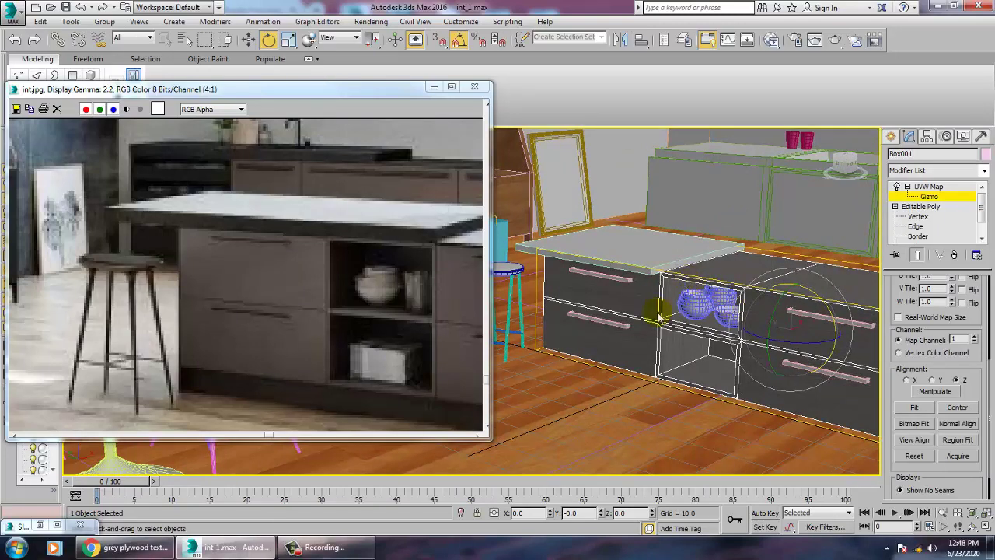
- Convert the mapped island base to an Editable Poly
{"action": "right_click", "coordinate": [593, 280]}
{"action": "mouse_move", "coordinate": [625, 393]}
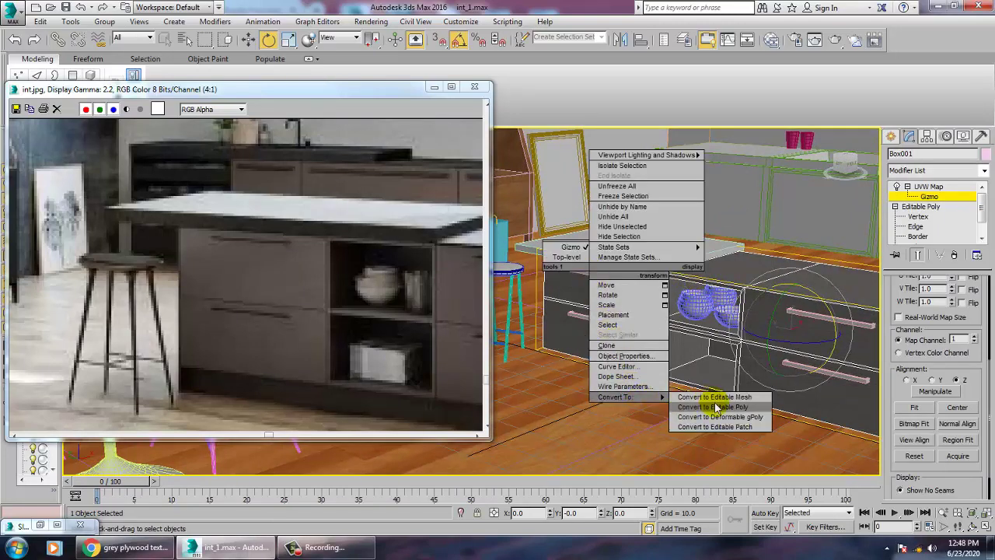
{"action": "left_click", "coordinate": [684, 410]}
{"action": "scroll", "coordinate": [721, 376], "scroll_direction": "up", "scroll_amount": 8}
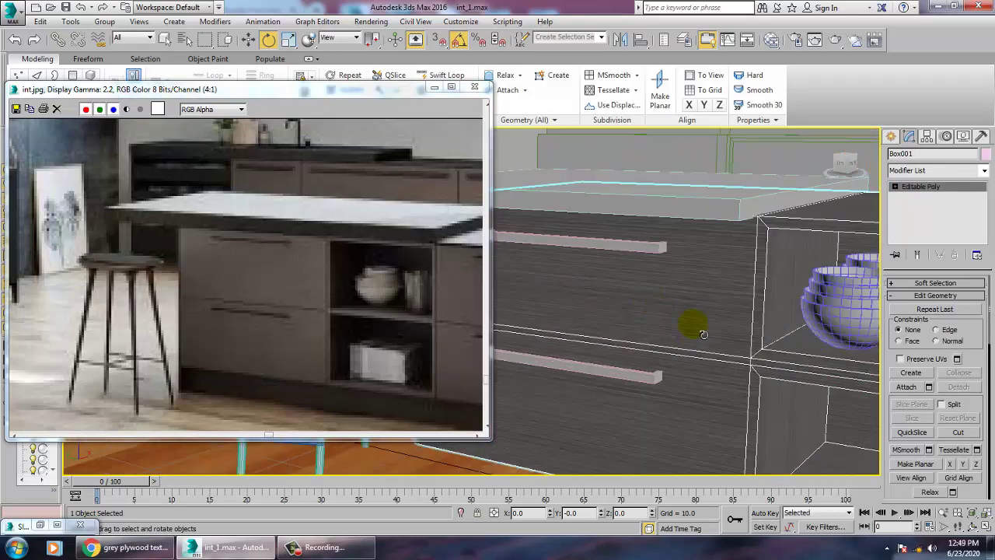
- Set the charcoal plywood material's Reflect color to a dark grey of value 35 and close the Slate Material Editor
{"action": "key", "text": "m"}
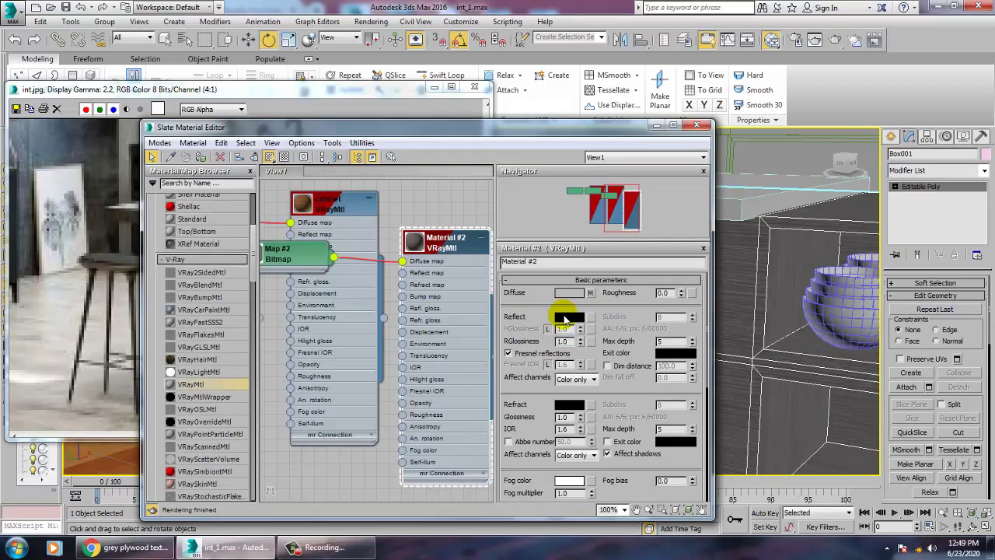
{"action": "left_click", "coordinate": [567, 317]}
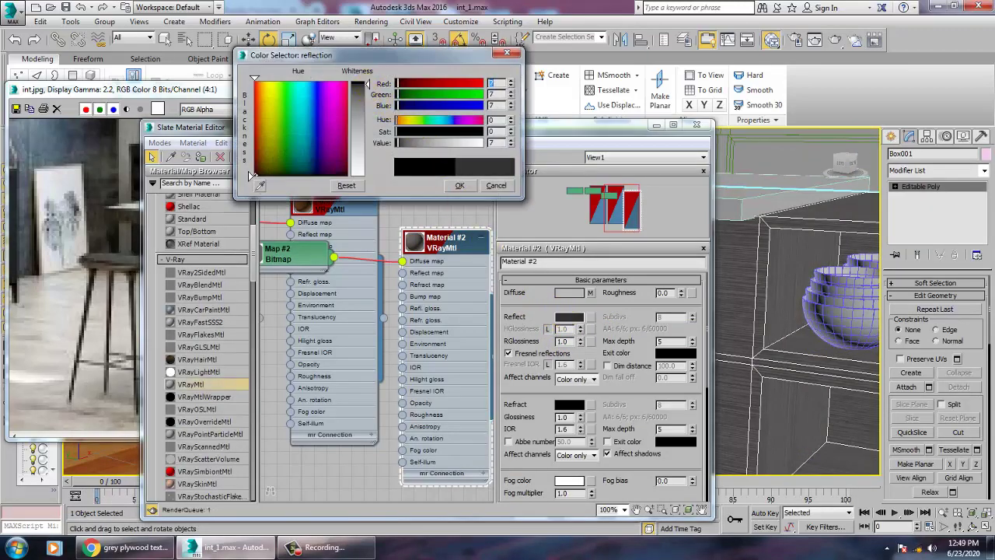
{"action": "left_click_drag", "start_coordinate": [368, 84], "coordinate": [368, 92]}
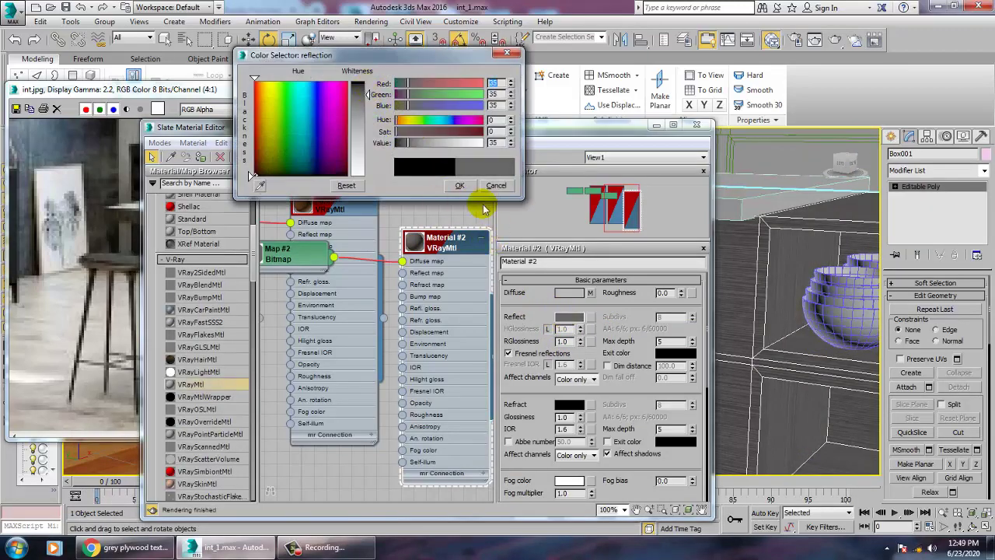
{"action": "left_click", "coordinate": [461, 187]}
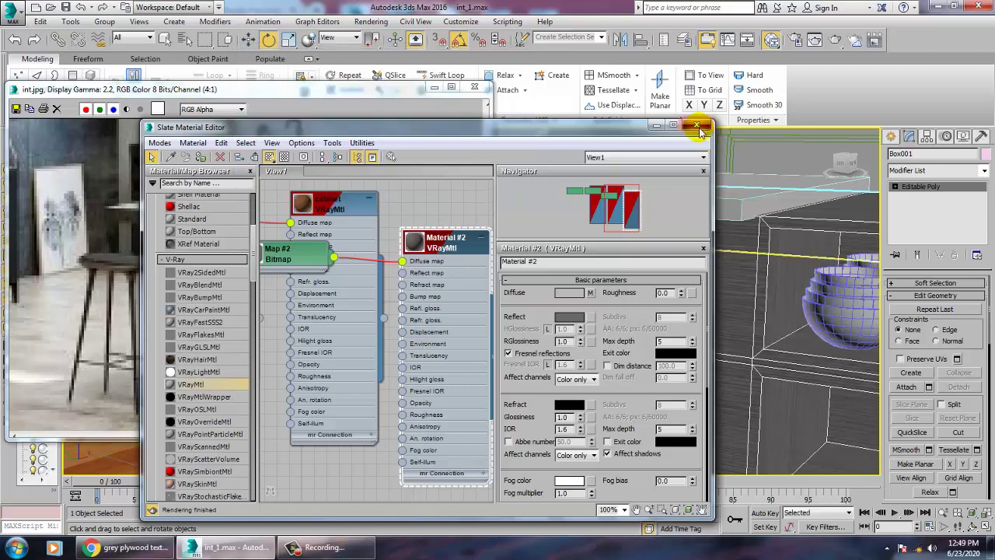
{"action": "left_click", "coordinate": [699, 127]}
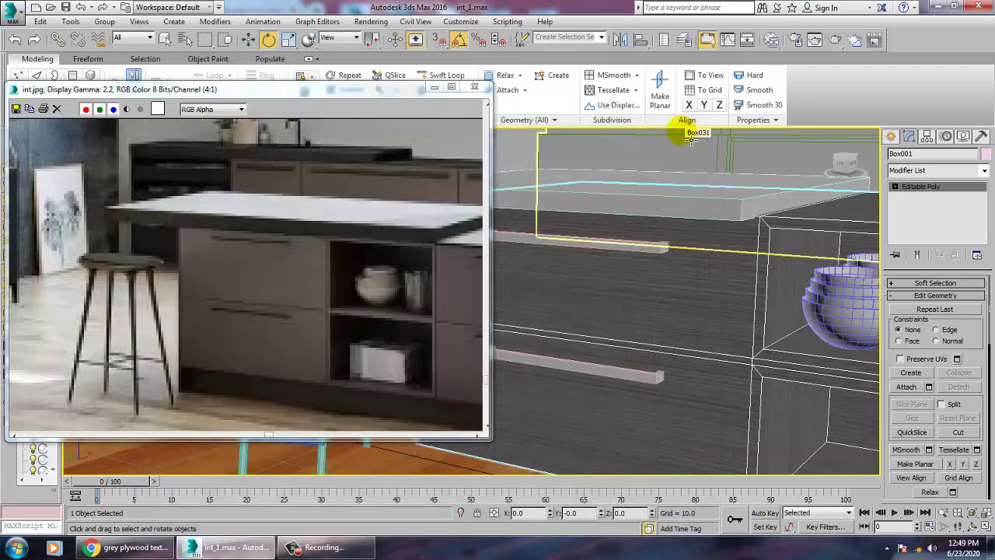
- Select the upper drawer handle on the island's front for moving and view it up close
{"action": "left_click", "coordinate": [702, 145]}
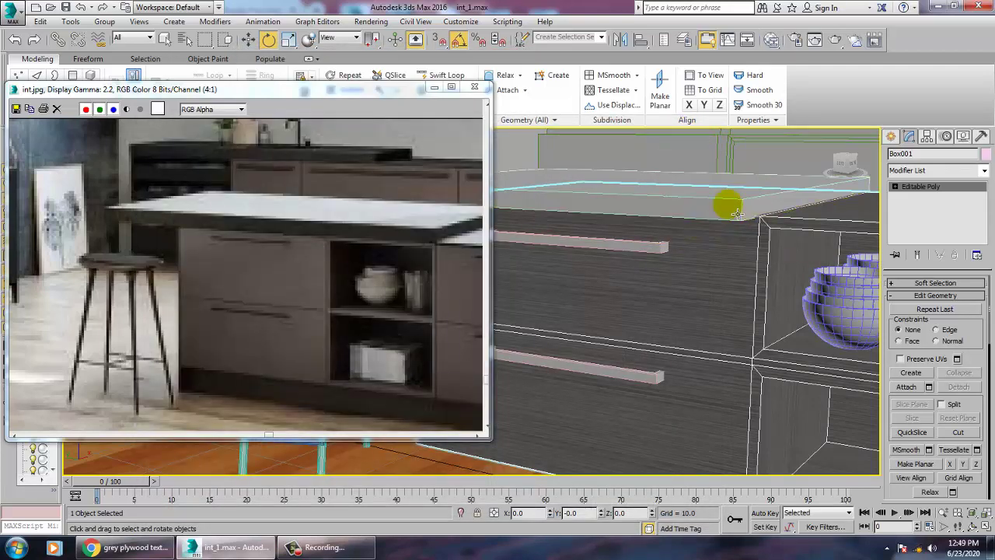
{"action": "key", "text": "w"}
{"action": "left_click", "coordinate": [586, 241]}
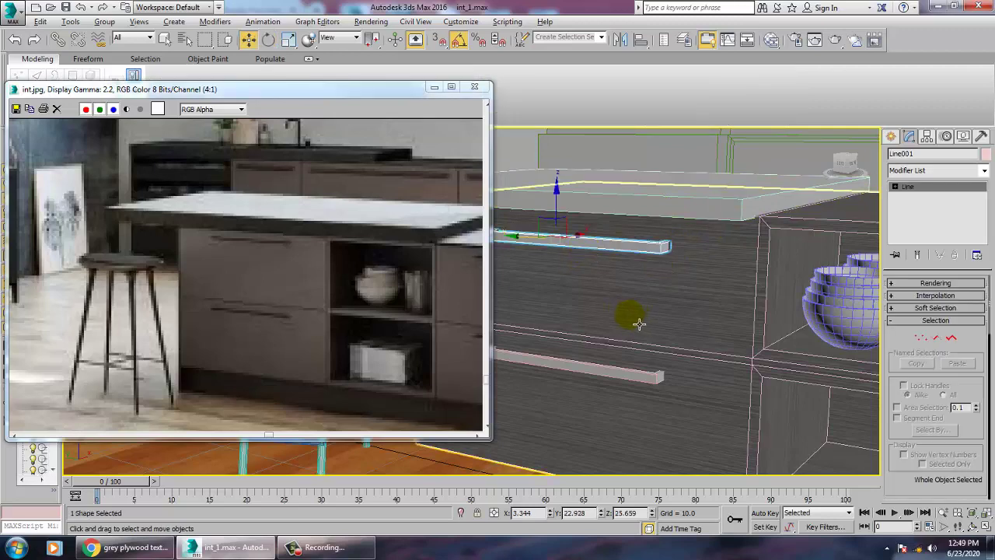
{"action": "middle_click_drag", "start_coordinate": [663, 328], "coordinate": [704, 330], "text": "alt"}
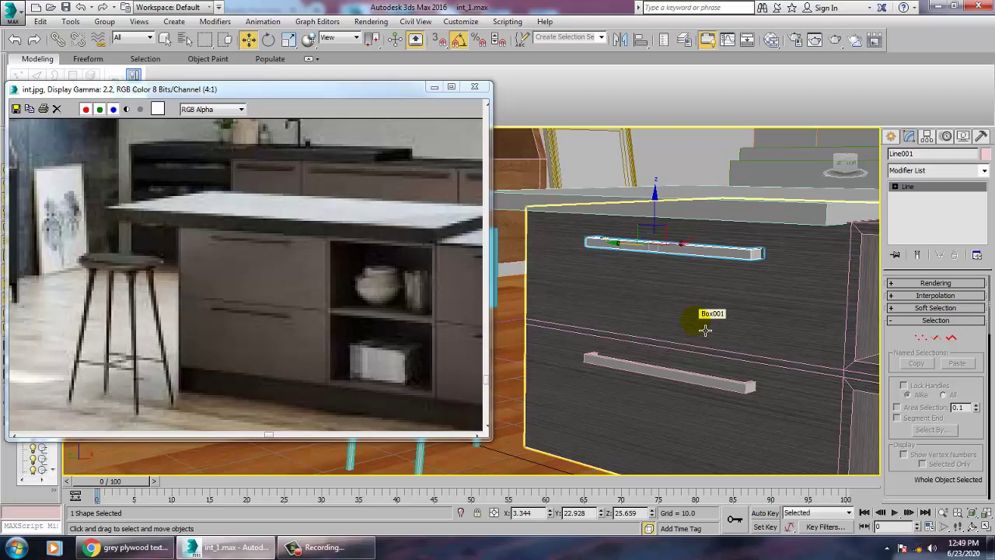
- Create a new VRayMtl for the handles with a light grey Diffuse color of value 198 and enlarge its preview
{"action": "key", "text": "m"}
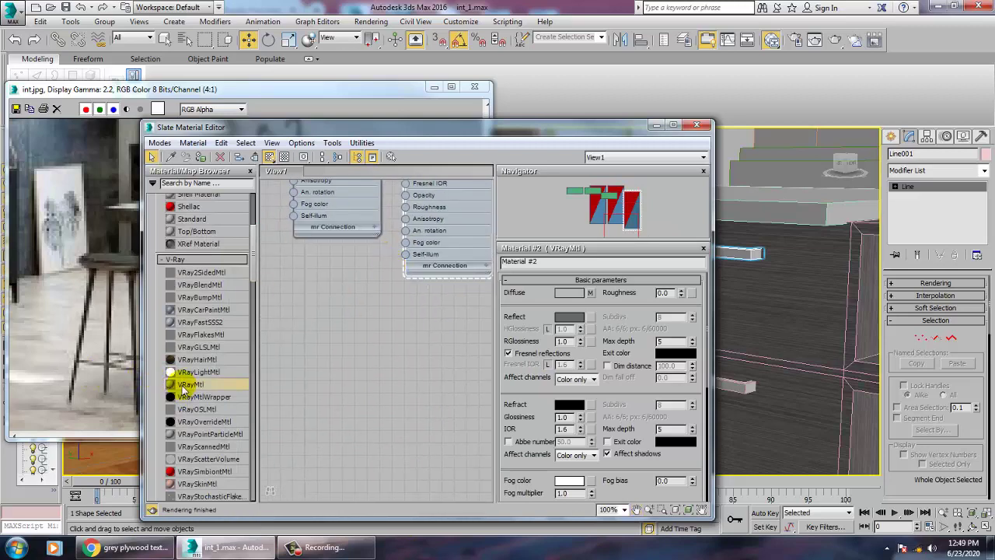
{"action": "left_click_drag", "start_coordinate": [186, 382], "coordinate": [318, 284]}
{"action": "double_click", "coordinate": [325, 287]}
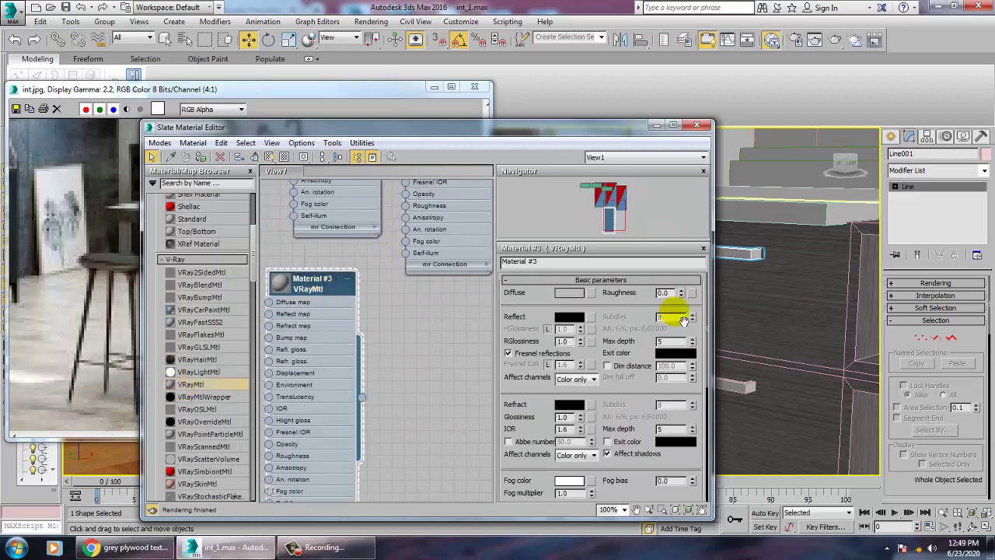
{"action": "left_click", "coordinate": [570, 292]}
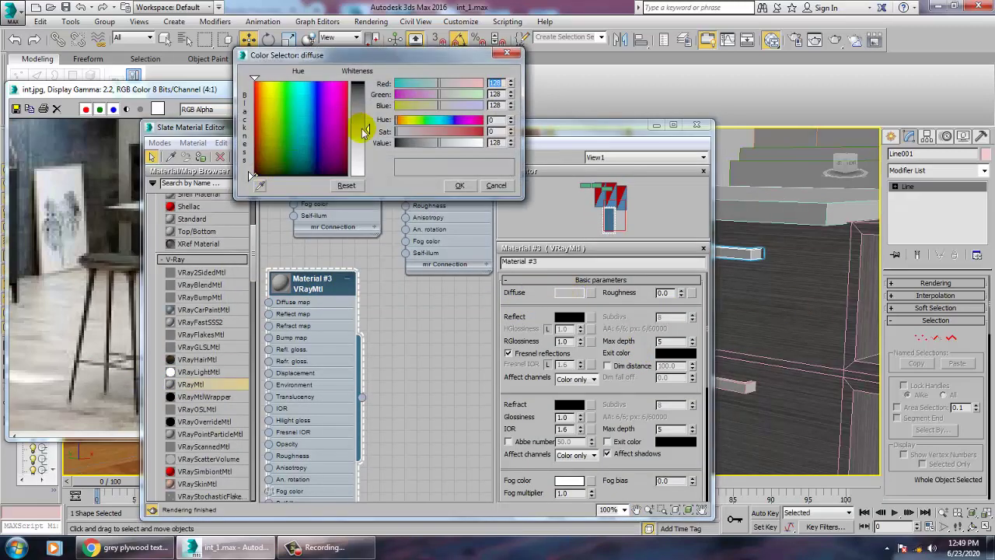
{"action": "left_click_drag", "start_coordinate": [369, 129], "coordinate": [368, 156]}
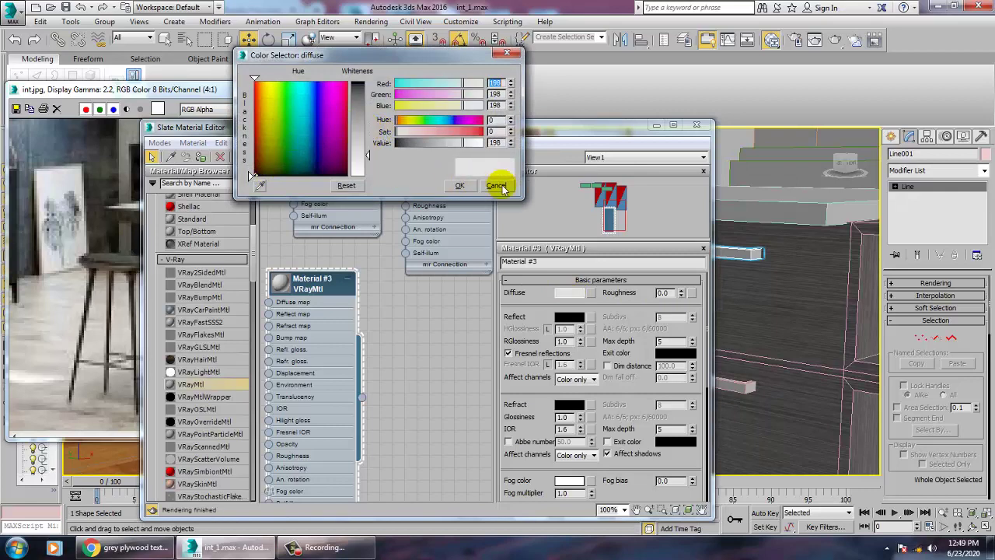
{"action": "left_click", "coordinate": [460, 185]}
{"action": "double_click", "coordinate": [281, 285]}
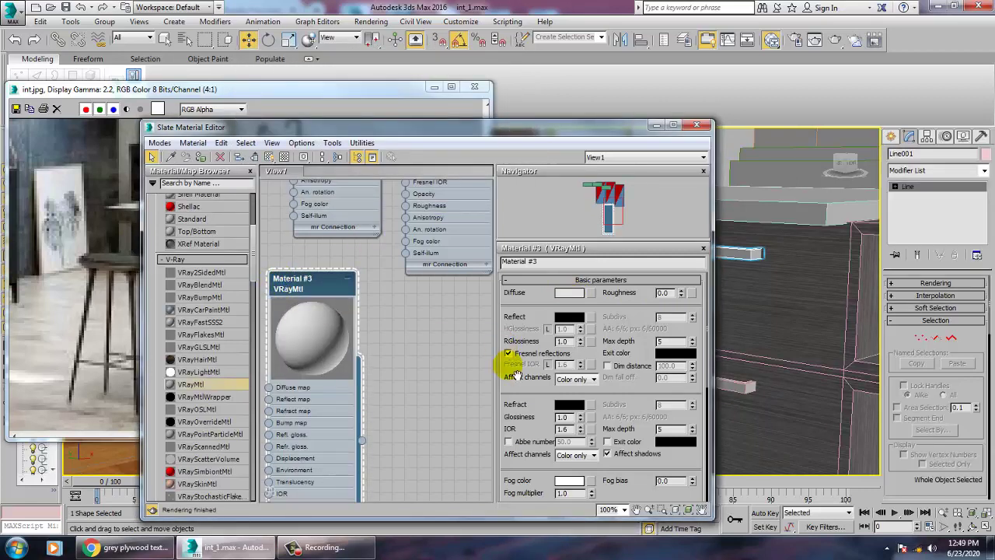
- Set the new material's Reflect color to value 196, disable Fresnel reflections, and set RGlossiness to 0.74 and HGlossiness to 0.66
{"action": "left_click", "coordinate": [569, 316]}
{"action": "left_click_drag", "start_coordinate": [368, 83], "coordinate": [369, 155]}
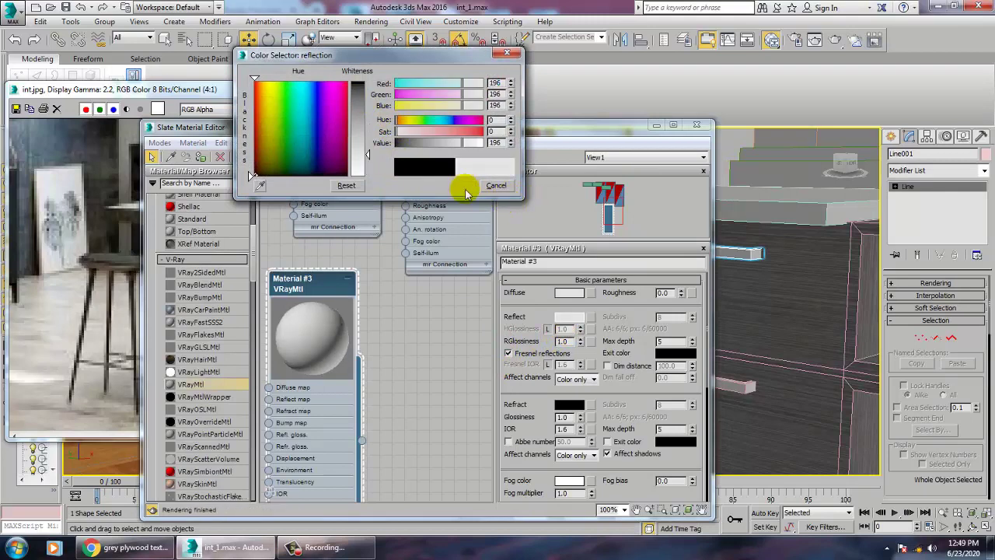
{"action": "left_click", "coordinate": [461, 186]}
{"action": "left_click", "coordinate": [508, 354]}
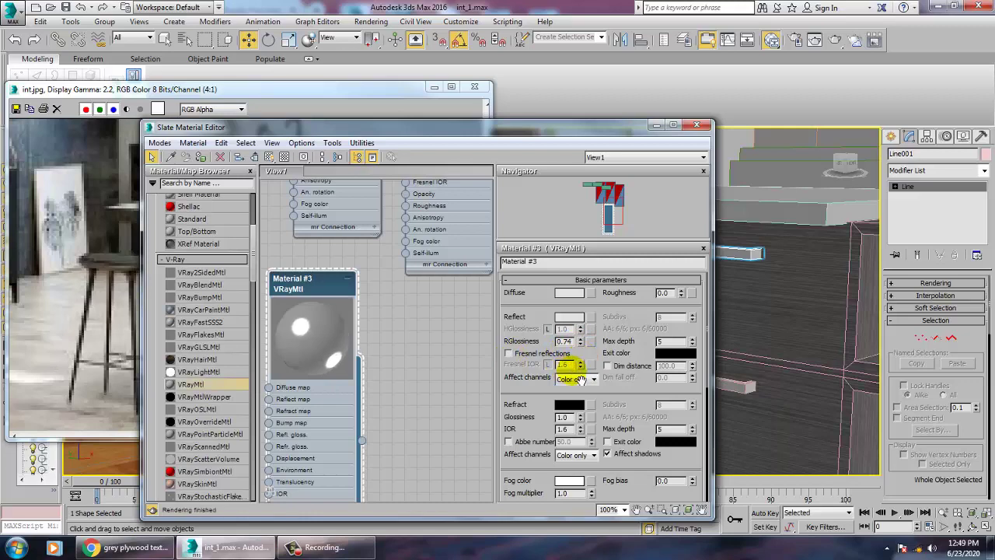
{"action": "left_click", "coordinate": [508, 353]}
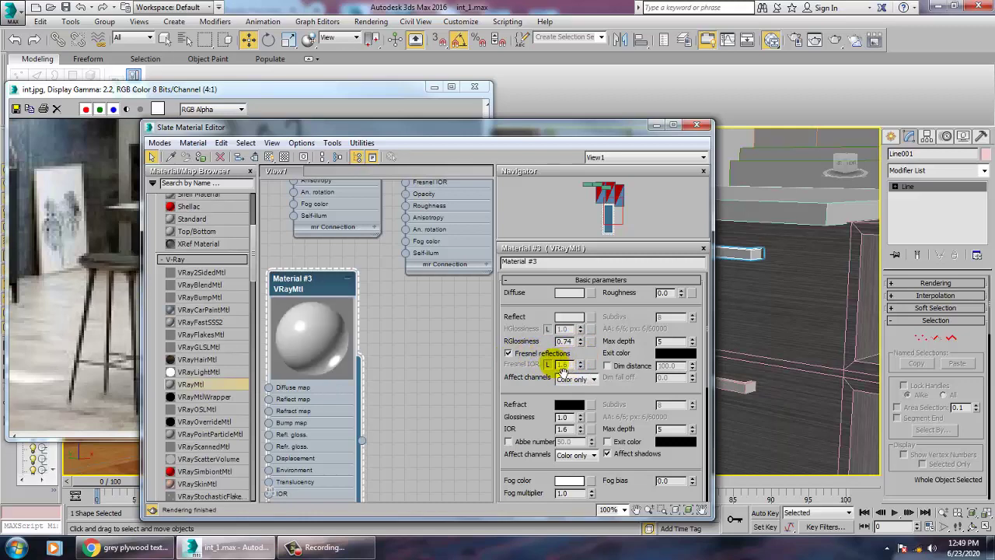
{"action": "left_click", "coordinate": [527, 354]}
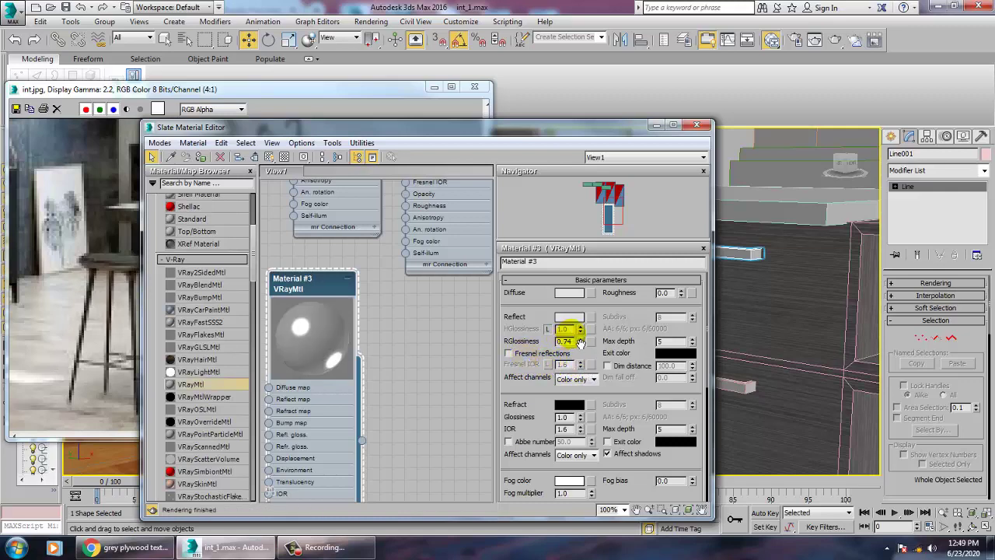
{"action": "left_click_drag", "start_coordinate": [580, 331], "coordinate": [591, 354]}
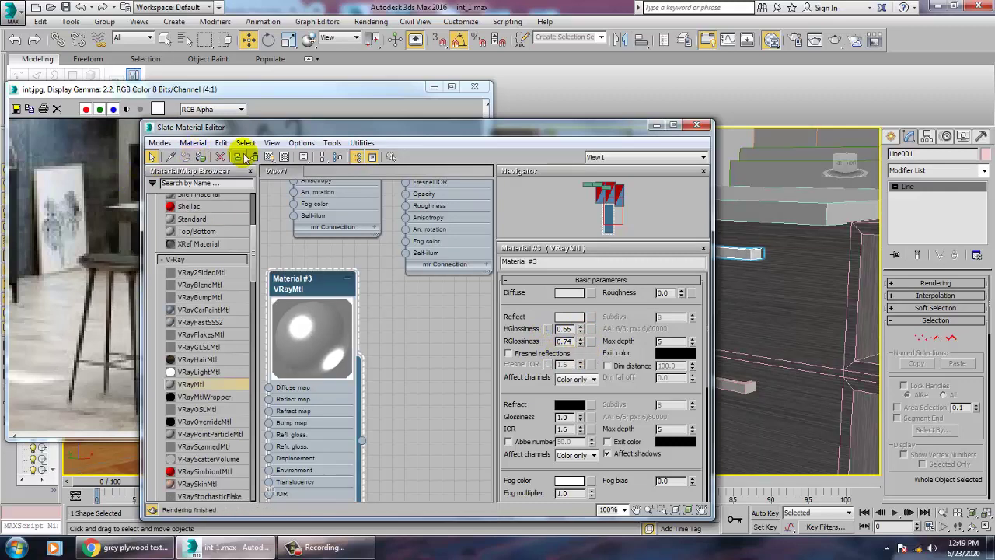
- Assign the light grey material to the upper drawer handle with shaded viewport display and test render the island front
{"action": "left_click", "coordinate": [269, 156]}
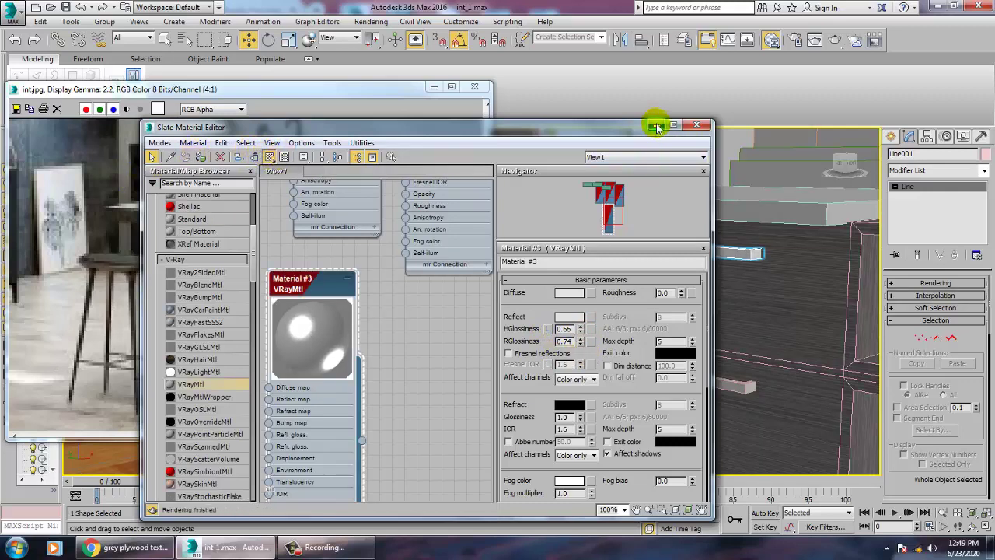
{"action": "left_click", "coordinate": [655, 126]}
{"action": "middle_click_drag", "start_coordinate": [673, 288], "coordinate": [627, 296]}
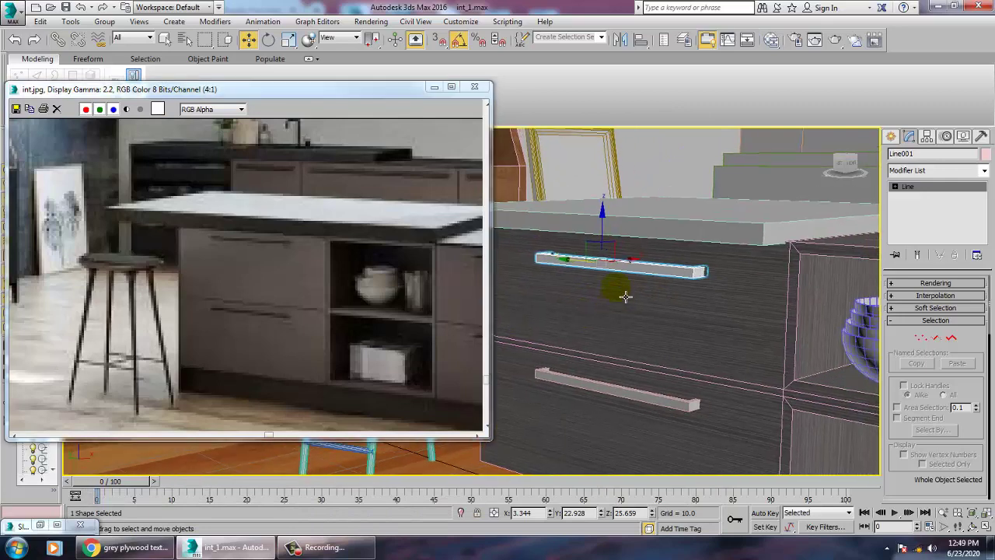
{"action": "left_click", "coordinate": [371, 22]}
{"action": "left_click", "coordinate": [382, 33]}
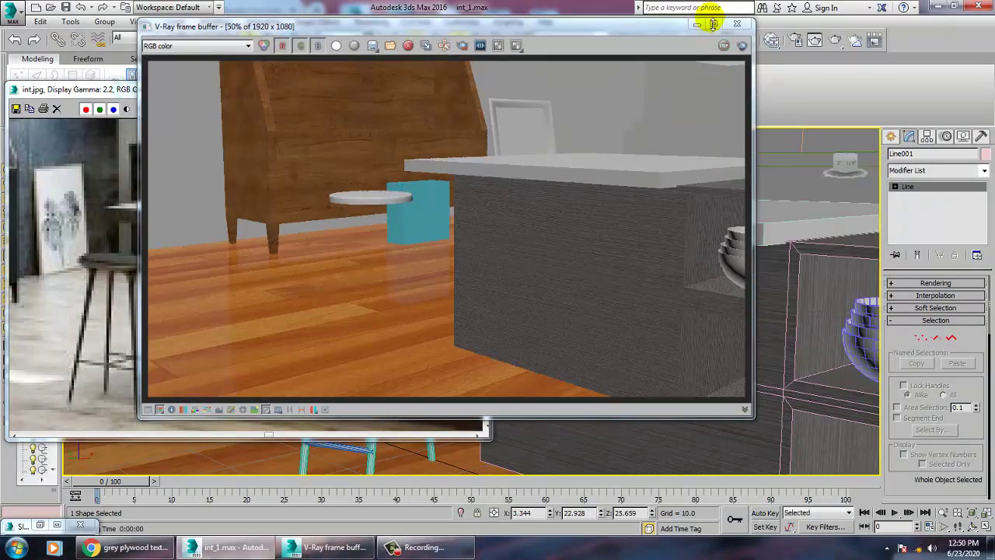
{"action": "left_click", "coordinate": [737, 24]}
- Convert all objects in the scene to Editable Poly
{"action": "key", "text": "ctrl+a"}
{"action": "right_click", "coordinate": [680, 297]}
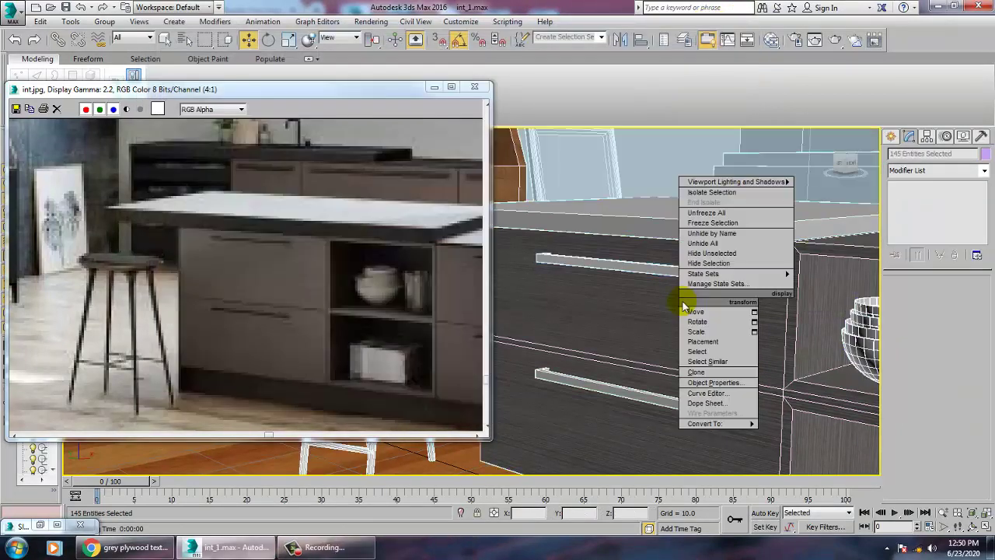
{"action": "mouse_move", "coordinate": [731, 424]}
{"action": "left_click", "coordinate": [796, 433]}
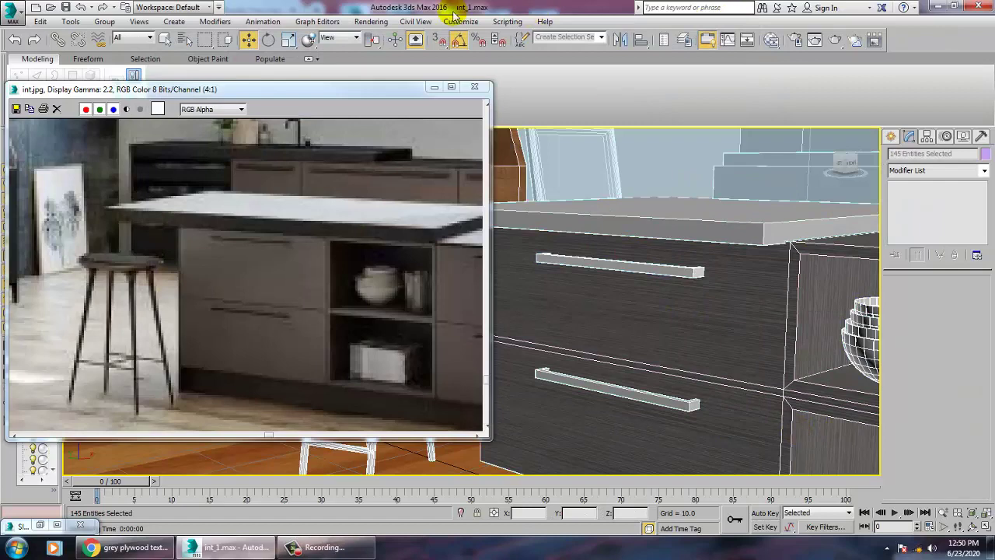
- Test render the island front to check the converted drawer handles and stool
{"action": "left_click", "coordinate": [370, 22]}
{"action": "left_click", "coordinate": [380, 37]}
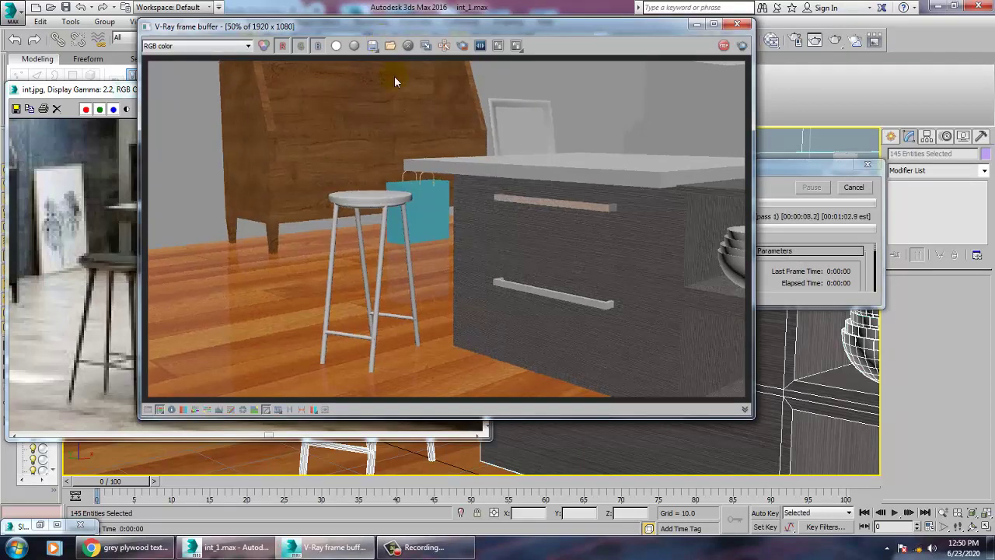
{"action": "left_click", "coordinate": [739, 25]}
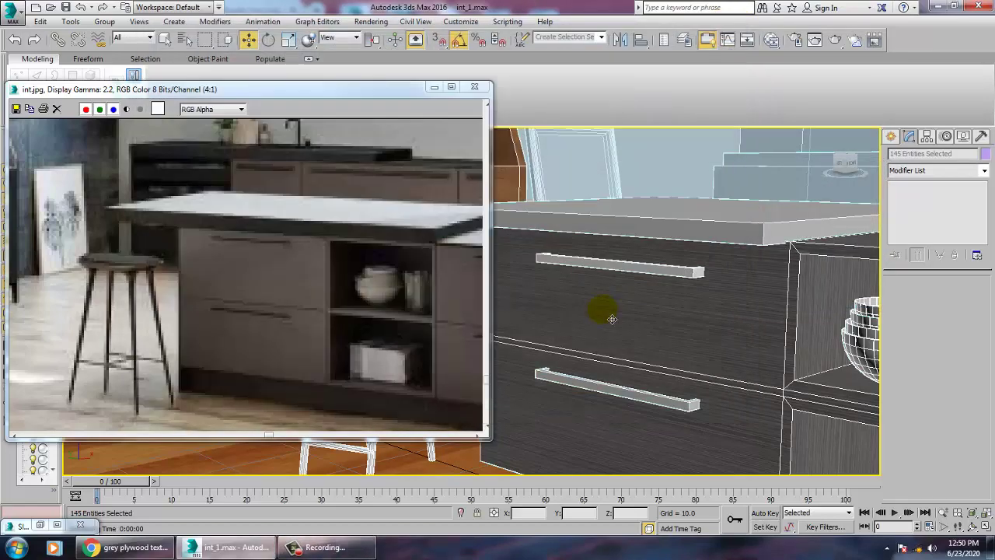
- Select the island's upper drawer handle and test render it close up to examine its reflections
{"action": "middle_click_drag", "start_coordinate": [600, 307], "coordinate": [794, 319], "text": "alt"}
{"action": "scroll", "coordinate": [688, 297], "scroll_direction": "up", "scroll_amount": 3}
{"action": "scroll", "coordinate": [789, 302], "scroll_direction": "up", "scroll_amount": 2}
{"action": "scroll", "coordinate": [784, 303], "scroll_direction": "down", "scroll_amount": 4}
{"action": "scroll", "coordinate": [781, 303], "scroll_direction": "up", "scroll_amount": 5}
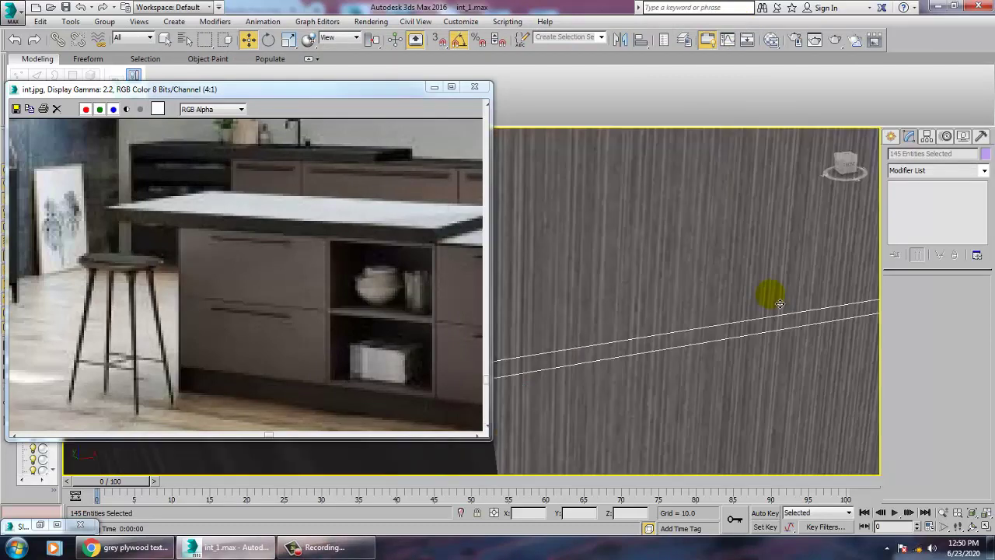
{"action": "scroll", "coordinate": [767, 304], "scroll_direction": "down", "scroll_amount": 5}
{"action": "left_click", "coordinate": [737, 327]}
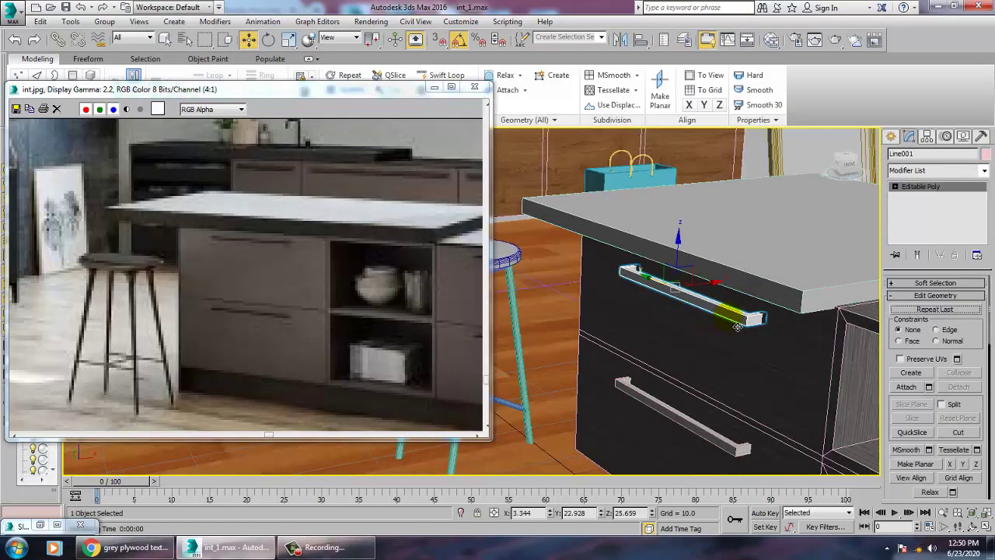
{"action": "scroll", "coordinate": [733, 321], "scroll_direction": "up", "scroll_amount": 5}
{"action": "middle_click_drag", "start_coordinate": [733, 322], "coordinate": [623, 199]}
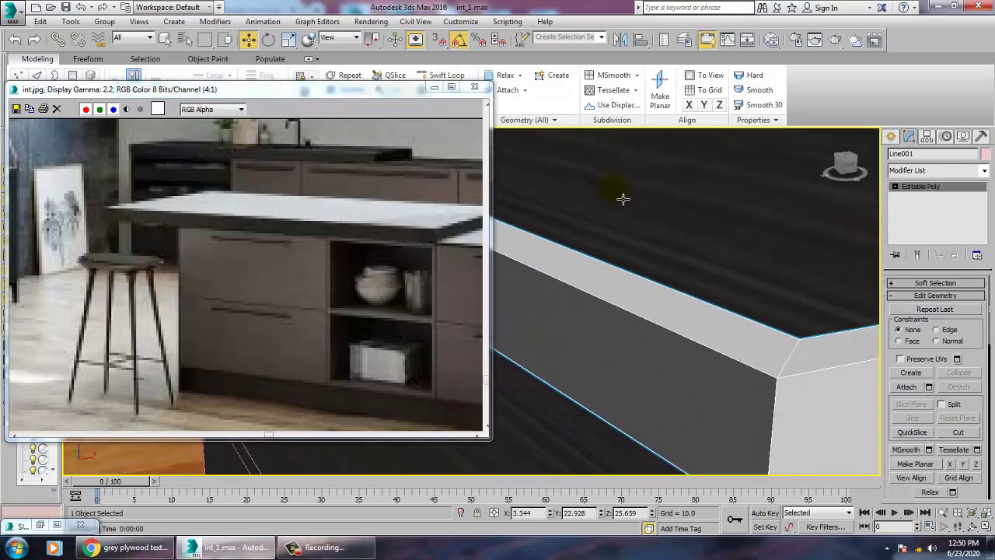
{"action": "left_click", "coordinate": [371, 21]}
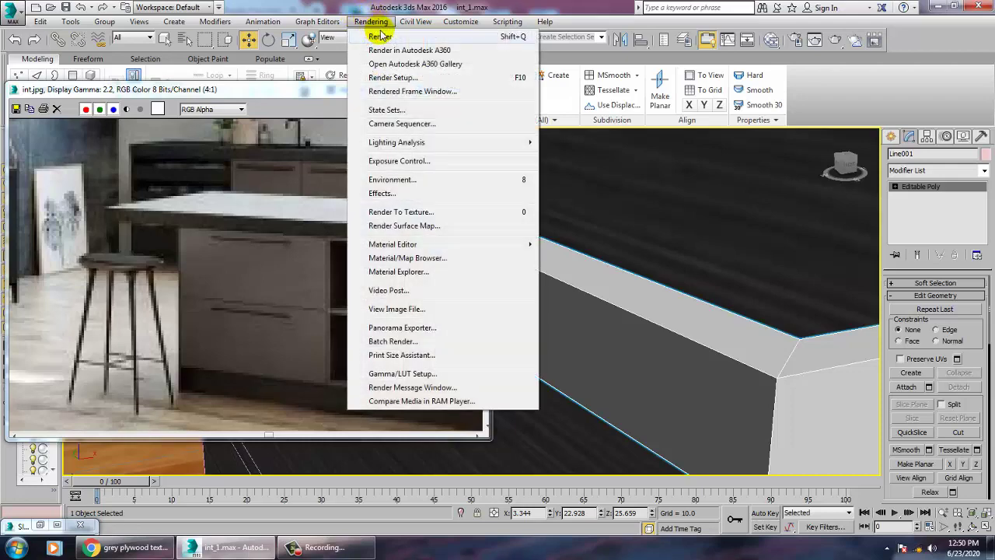
{"action": "left_click", "coordinate": [381, 35]}
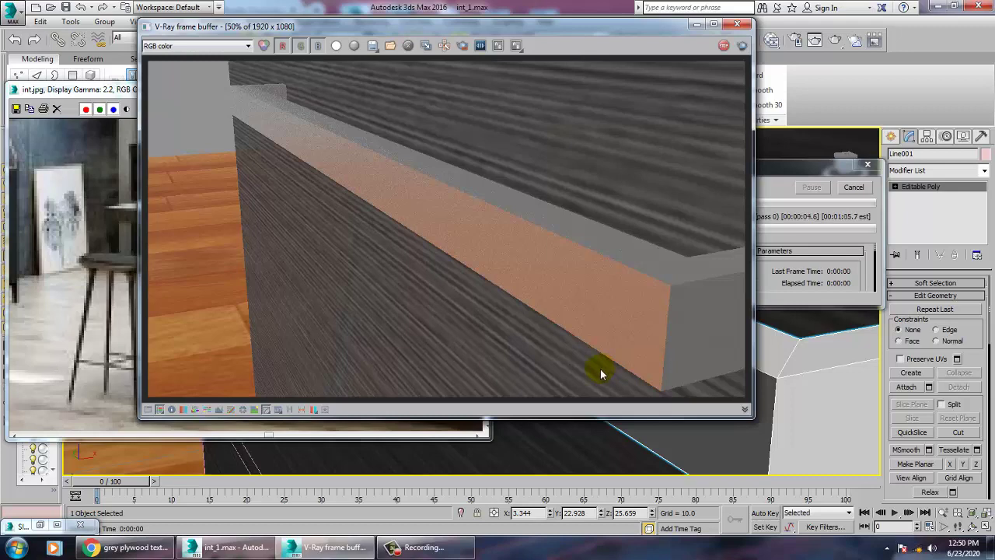
{"action": "left_click", "coordinate": [737, 23]}
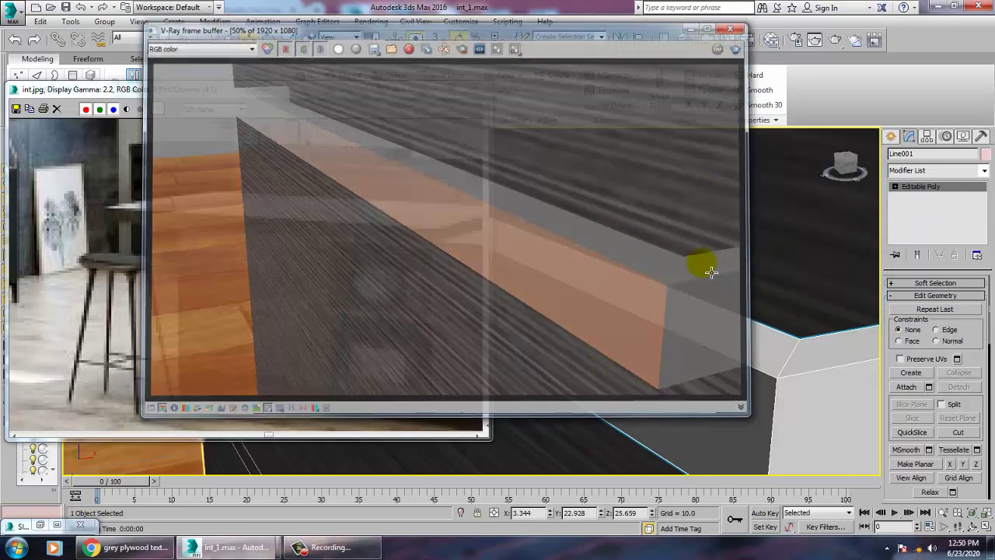
- Assign the light grey material to the island's lower drawer handle and both handles on the drawers beyond the open shelves
{"action": "scroll", "coordinate": [728, 304], "scroll_direction": "down", "scroll_amount": 3}
{"action": "middle_click_drag", "start_coordinate": [729, 304], "coordinate": [757, 315], "text": "alt"}
{"action": "scroll", "coordinate": [758, 316], "scroll_direction": "down", "scroll_amount": 3}
{"action": "middle_click_drag", "start_coordinate": [793, 365], "coordinate": [769, 282]}
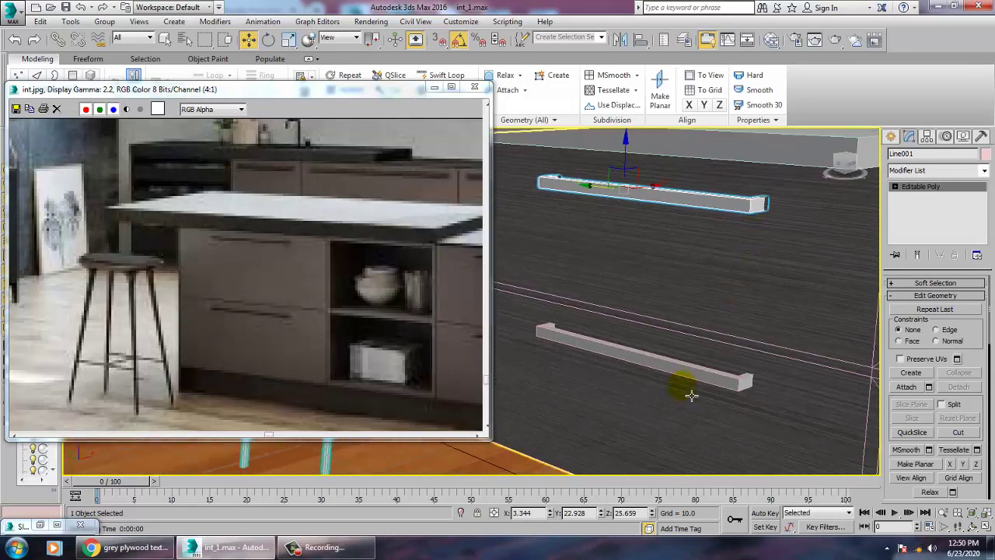
{"action": "left_click", "coordinate": [693, 388]}
{"action": "left_click", "coordinate": [710, 383]}
{"action": "middle_click_drag", "start_coordinate": [709, 383], "coordinate": [593, 333]}
{"action": "scroll", "coordinate": [718, 274], "scroll_direction": "down", "scroll_amount": 5}
{"action": "middle_click_drag", "start_coordinate": [786, 271], "coordinate": [735, 286]}
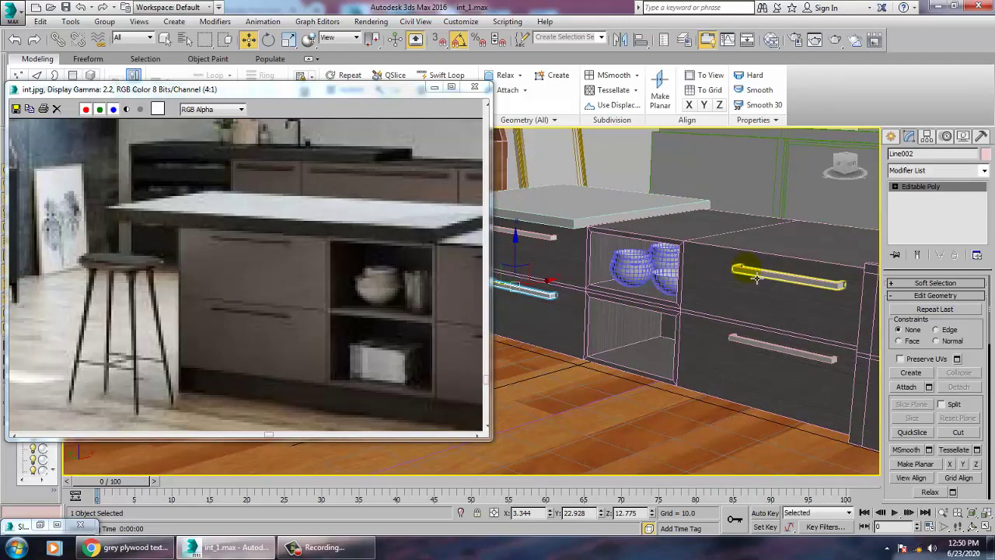
{"action": "left_click", "coordinate": [757, 278], "text": "ctrl"}
{"action": "left_click", "coordinate": [765, 353], "text": "ctrl"}
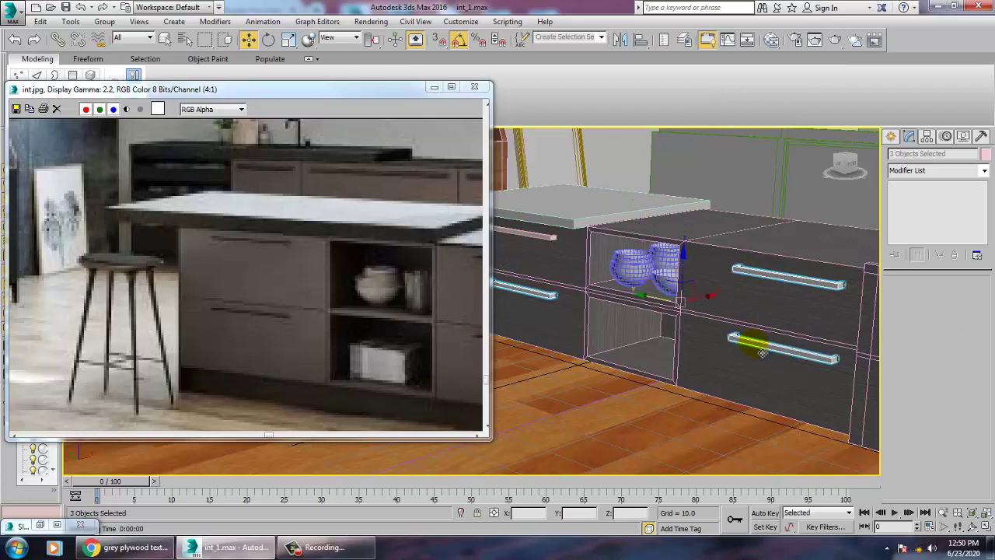
{"action": "key", "text": "m"}
{"action": "left_click", "coordinate": [201, 156]}
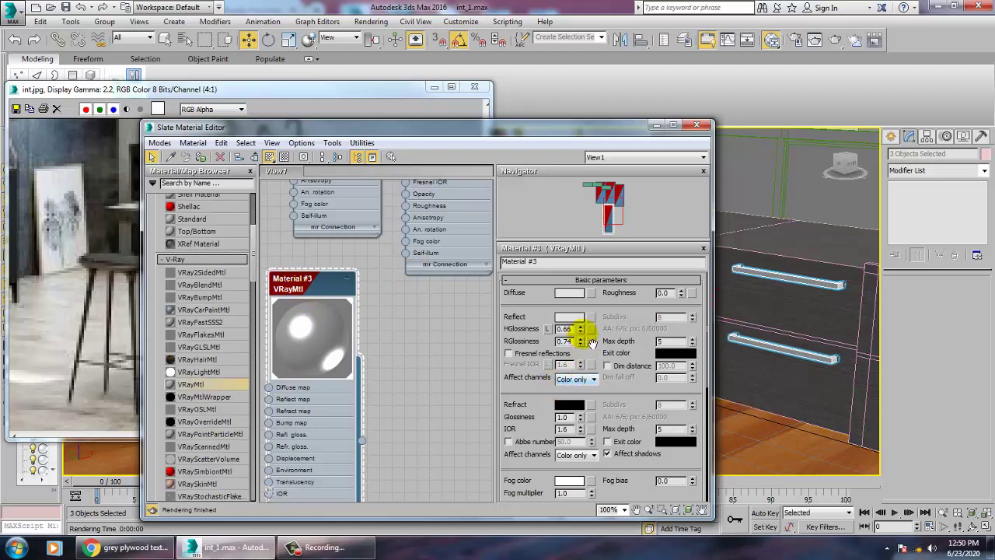
- Set the handle material's RGlossiness to 1.0 and HGlossiness to 0.87 and test render the island
{"action": "left_click_drag", "start_coordinate": [581, 342], "coordinate": [589, 336]}
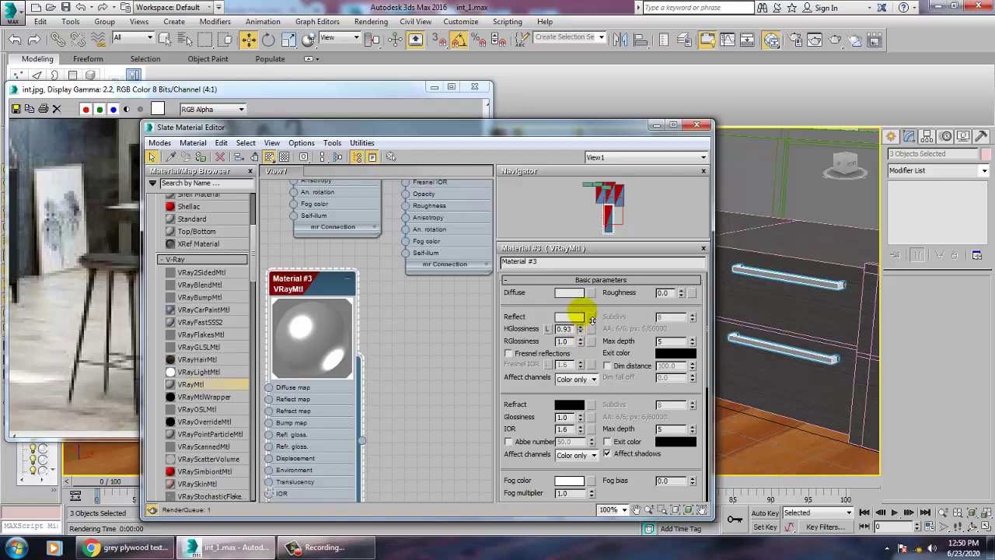
{"action": "left_click_drag", "start_coordinate": [592, 320], "coordinate": [591, 313]}
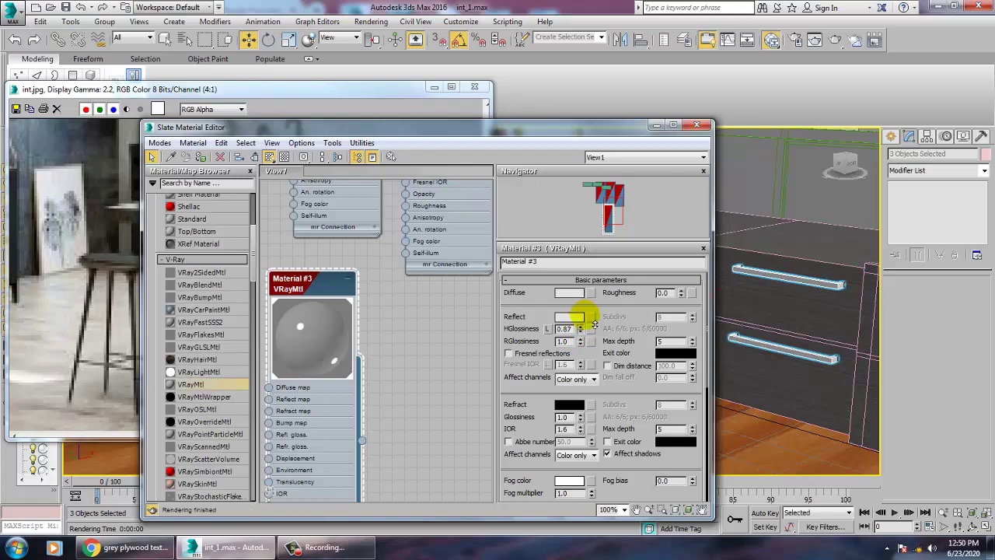
{"action": "left_click", "coordinate": [371, 21]}
{"action": "left_click", "coordinate": [373, 35]}
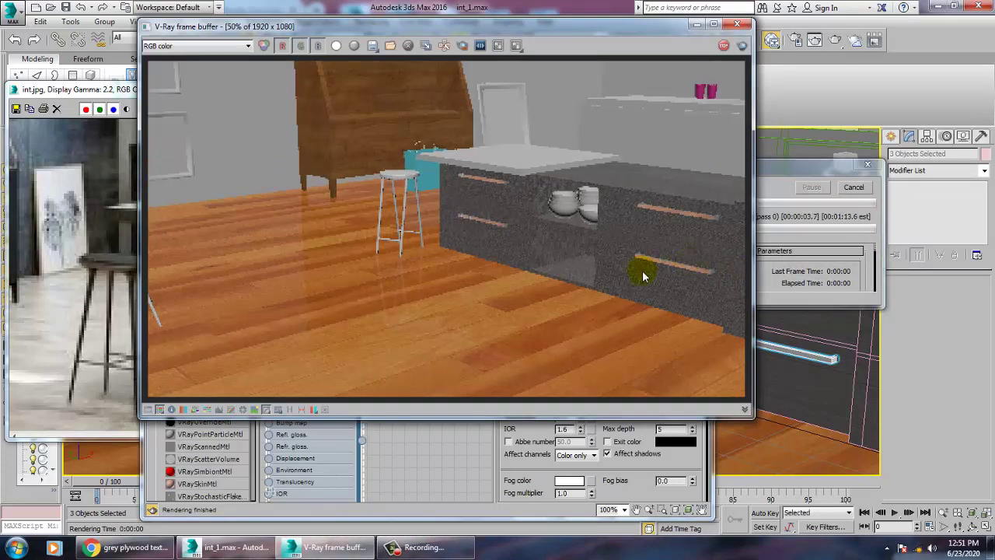
{"action": "left_click", "coordinate": [736, 25]}
- Rename the handle material as metal and set its Roughness to 0.3
{"action": "middle_click_drag", "start_coordinate": [779, 338], "coordinate": [748, 337]}
{"action": "scroll", "coordinate": [749, 338], "scroll_direction": "up", "scroll_amount": 4}
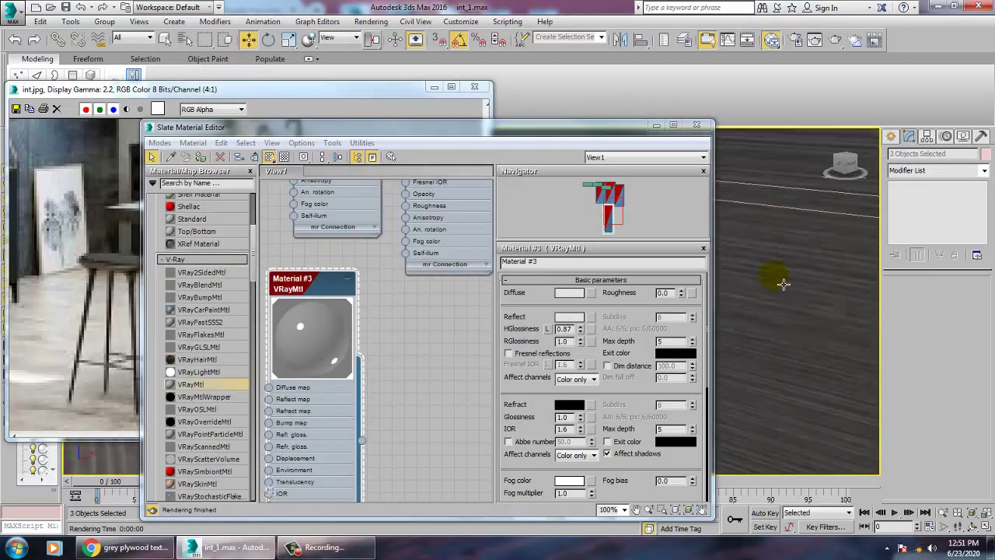
{"action": "middle_click_drag", "start_coordinate": [782, 284], "coordinate": [717, 394]}
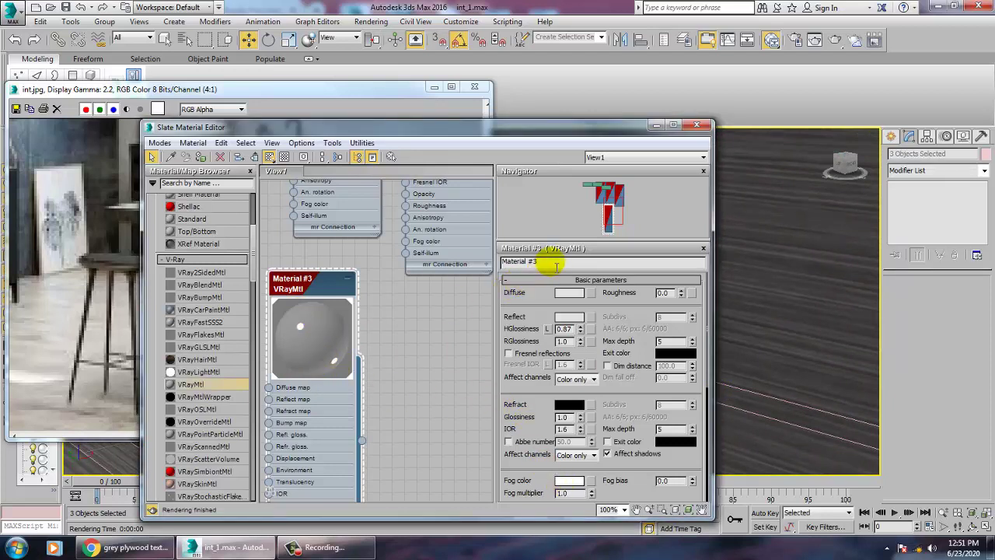
{"action": "double_click", "coordinate": [537, 260]}
{"action": "type", "text": "metal"}
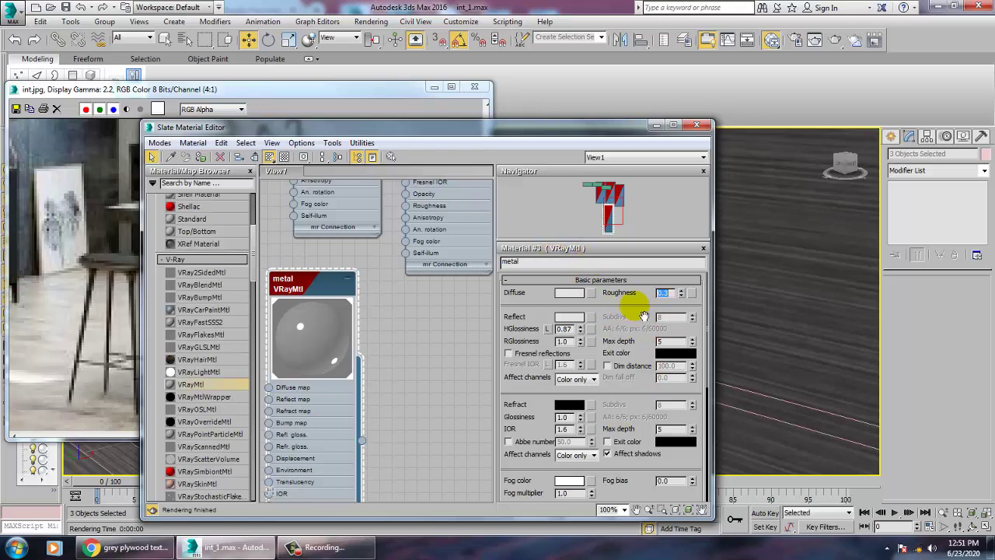
- Select the upper handle on the drawers beyond the open shelves and test render its end close up
{"action": "left_click_drag", "start_coordinate": [560, 133], "coordinate": [278, 122]}
{"action": "scroll", "coordinate": [744, 336], "scroll_direction": "down", "scroll_amount": 6}
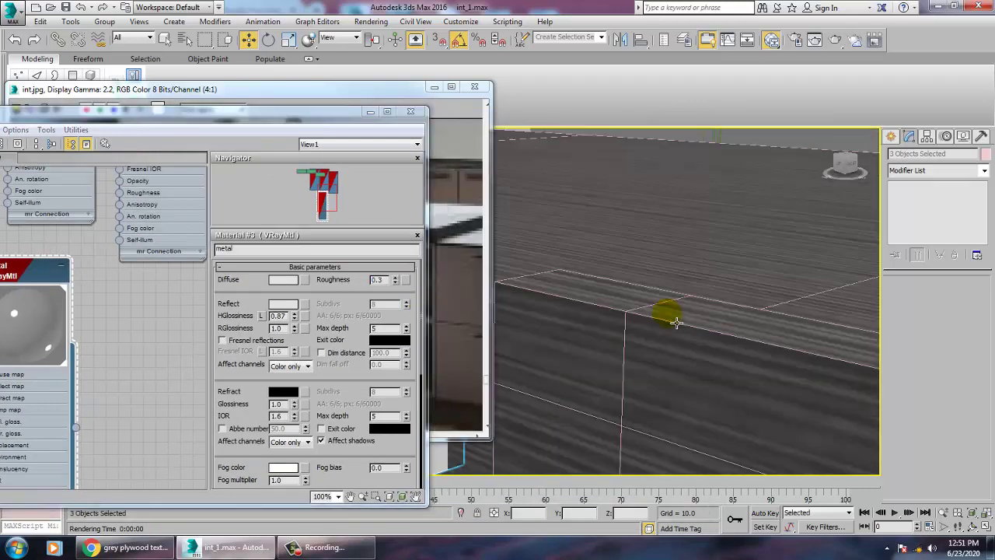
{"action": "scroll", "coordinate": [724, 328], "scroll_direction": "up", "scroll_amount": 5}
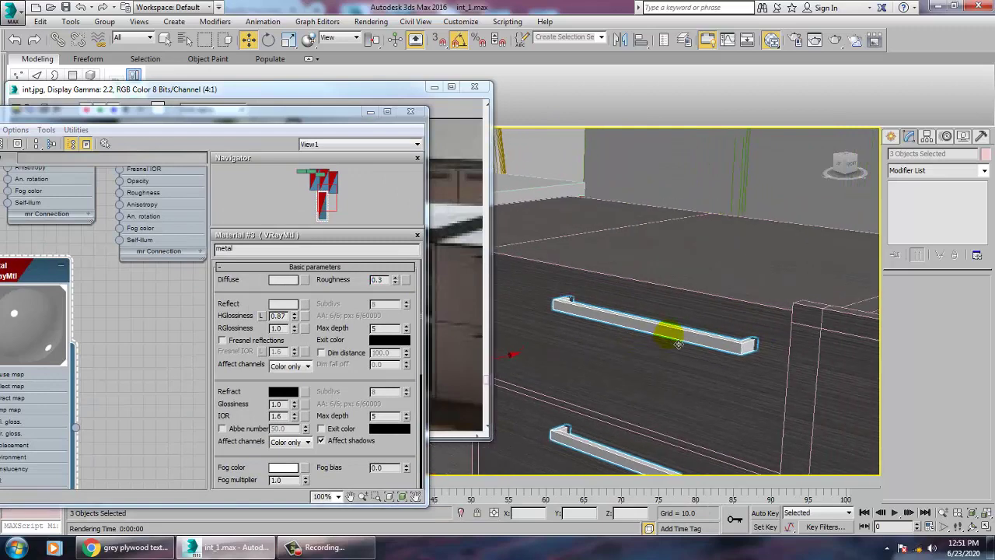
{"action": "middle_click_drag", "start_coordinate": [711, 334], "coordinate": [558, 241]}
{"action": "scroll", "coordinate": [733, 289], "scroll_direction": "down", "scroll_amount": 3}
{"action": "left_click", "coordinate": [721, 296]}
{"action": "scroll", "coordinate": [704, 315], "scroll_direction": "up", "scroll_amount": 5}
{"action": "left_click", "coordinate": [362, 23]}
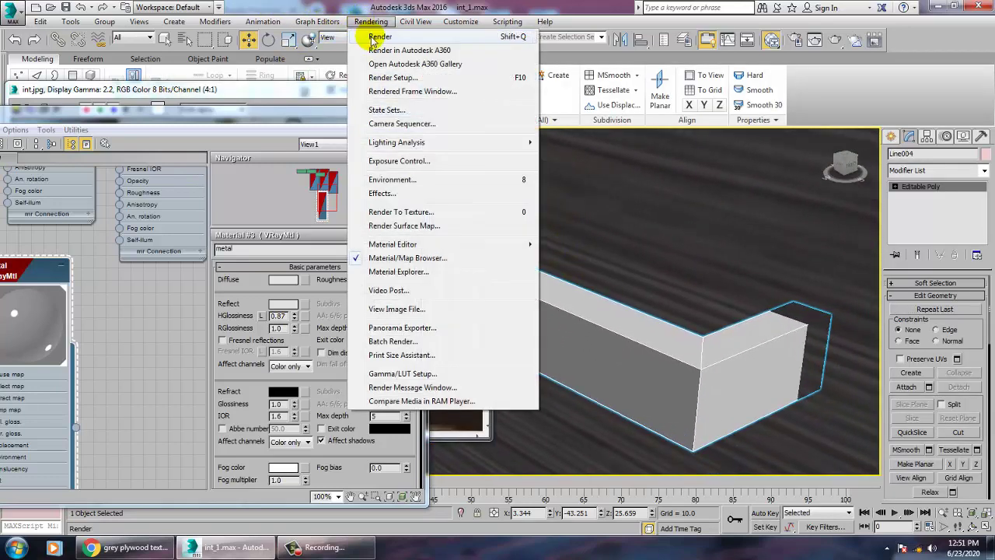
{"action": "left_click", "coordinate": [372, 34]}
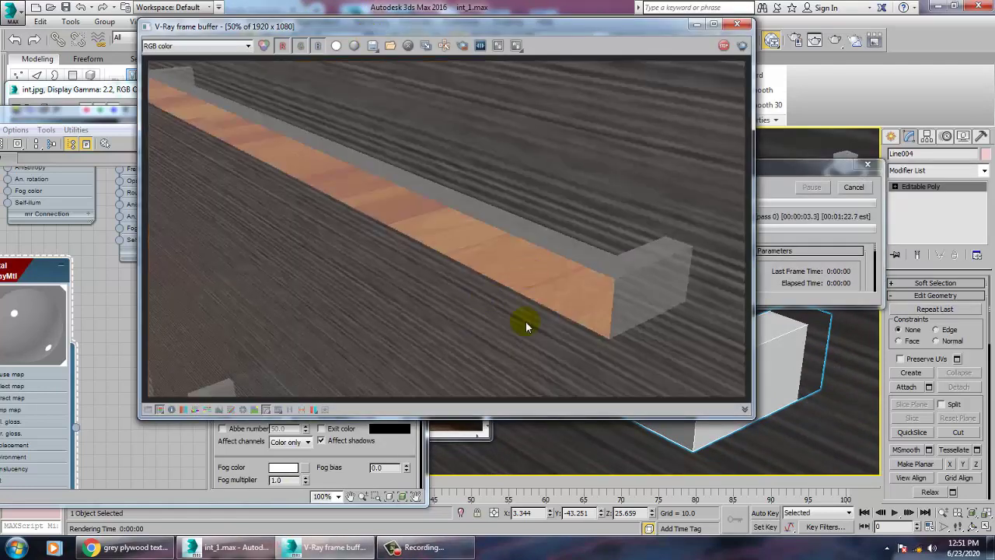
{"action": "left_click", "coordinate": [737, 24]}
- Minimize the Slate Material Editor and compare the dining area and tall cabinet with the reference image
{"action": "scroll", "coordinate": [700, 362], "scroll_direction": "down", "scroll_amount": 3}
{"action": "scroll", "coordinate": [699, 365], "scroll_direction": "down", "scroll_amount": 10}
{"action": "middle_click_drag", "start_coordinate": [669, 359], "coordinate": [725, 346]}
{"action": "scroll", "coordinate": [724, 346], "scroll_direction": "up", "scroll_amount": 3}
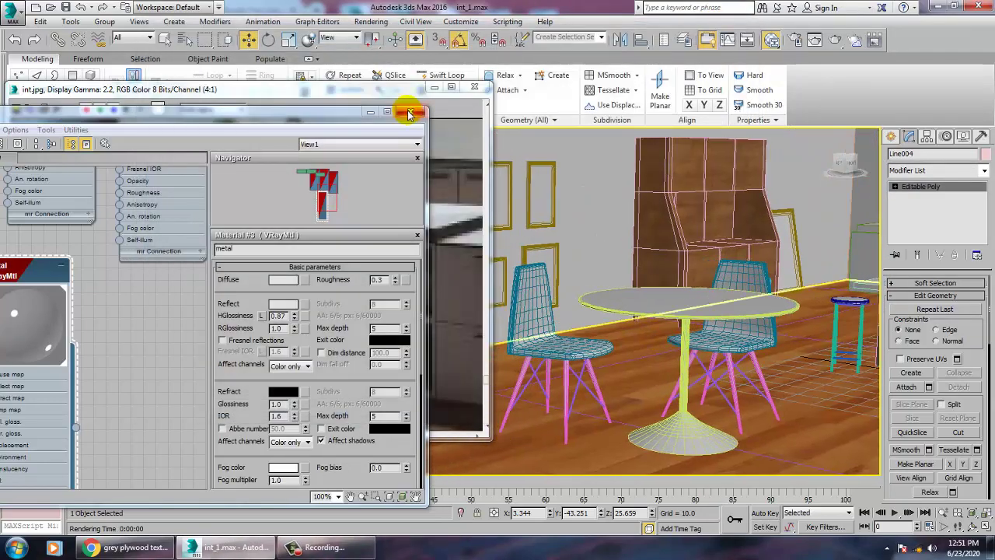
{"action": "left_click_drag", "start_coordinate": [266, 116], "coordinate": [591, 116]}
{"action": "left_click", "coordinate": [692, 107]}
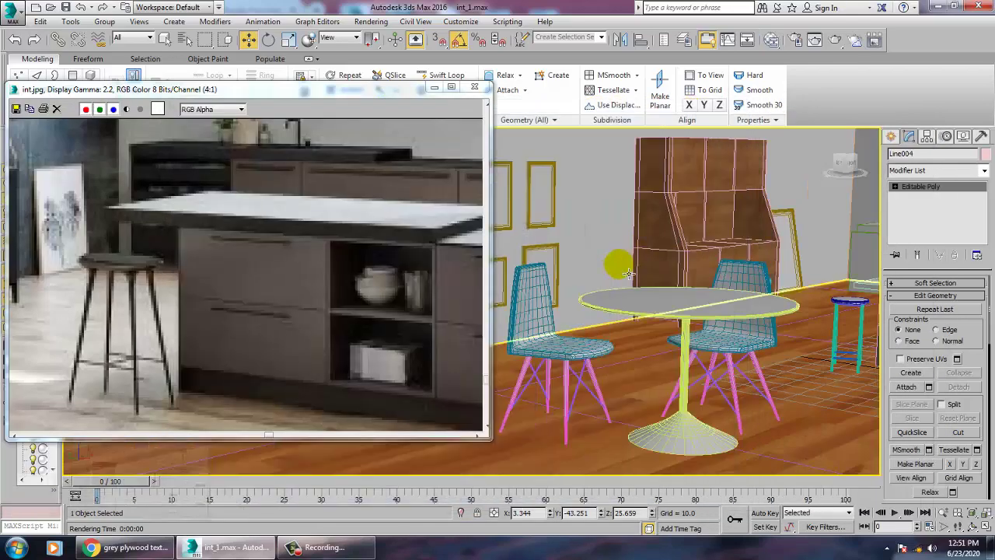
{"action": "scroll", "coordinate": [735, 264], "scroll_direction": "up", "scroll_amount": 2}
{"action": "scroll", "coordinate": [734, 264], "scroll_direction": "down", "scroll_amount": 4}
{"action": "scroll", "coordinate": [169, 194], "scroll_direction": "down", "scroll_amount": 2}
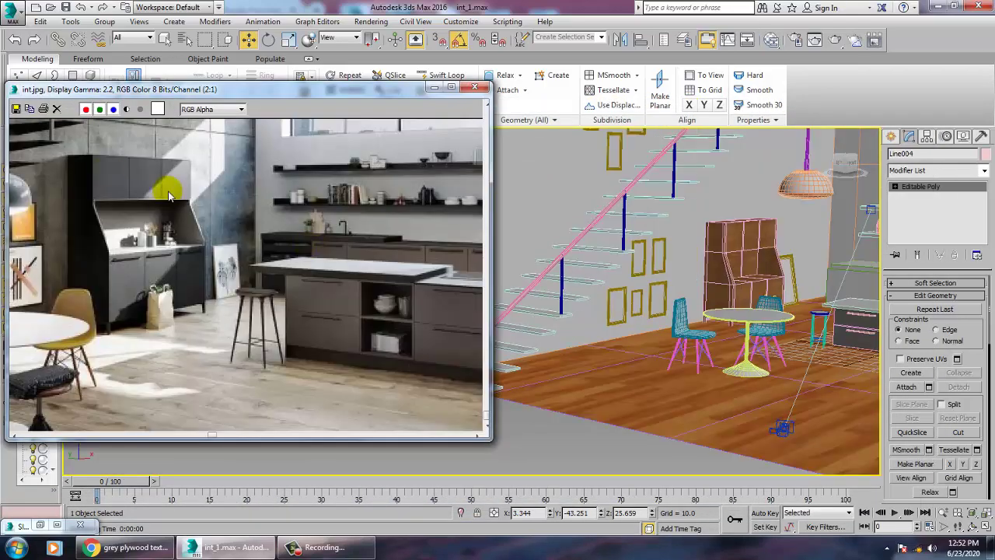